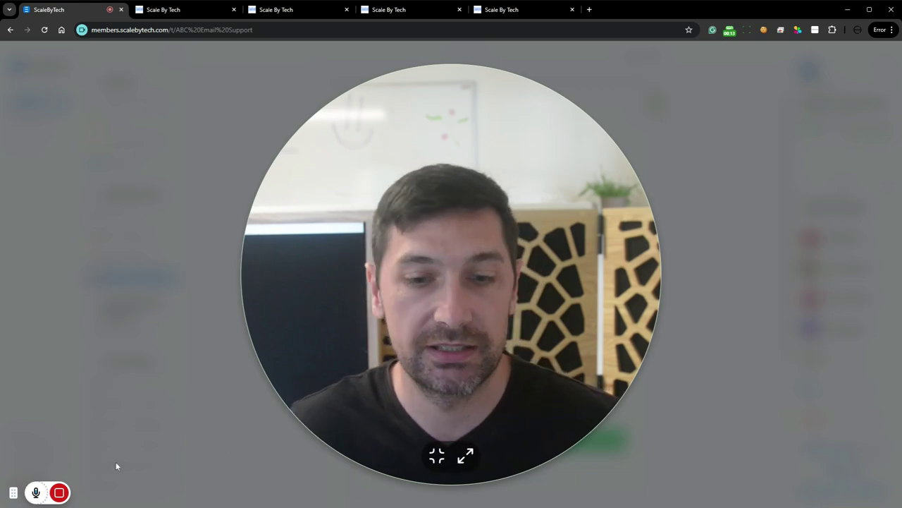
Step: Review the support post's guidance on sensitive and general questions above the SBT Support Ticket form
{"action": "left_click", "coordinate": [436, 457]}
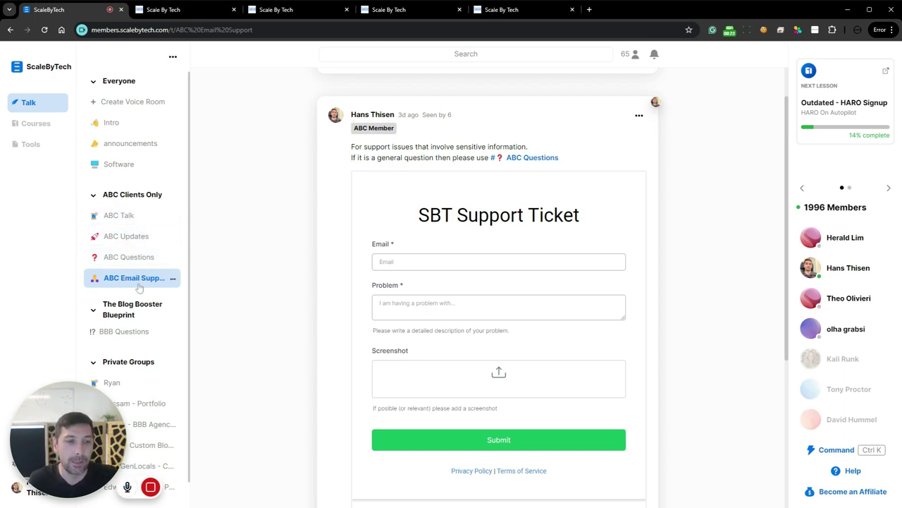
{"action": "left_click_drag", "start_coordinate": [353, 147], "coordinate": [541, 149]}
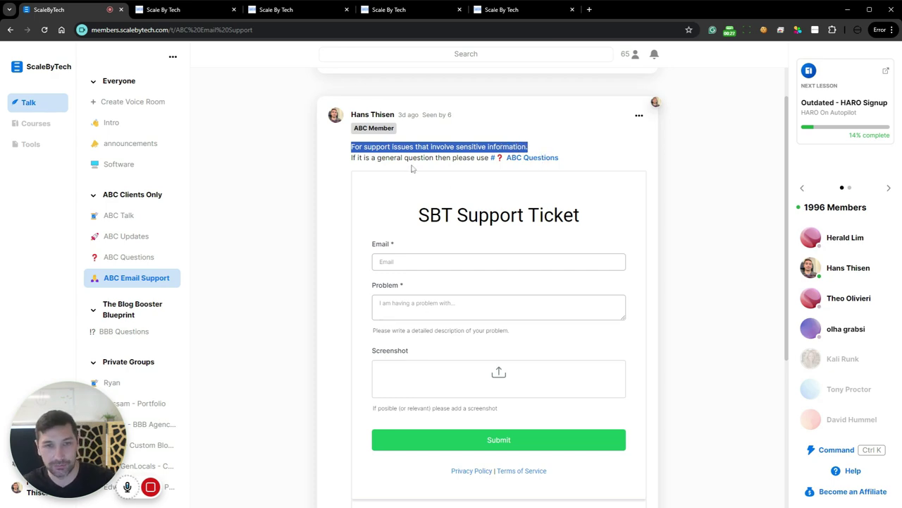
{"action": "left_click_drag", "start_coordinate": [408, 157], "coordinate": [413, 167]}
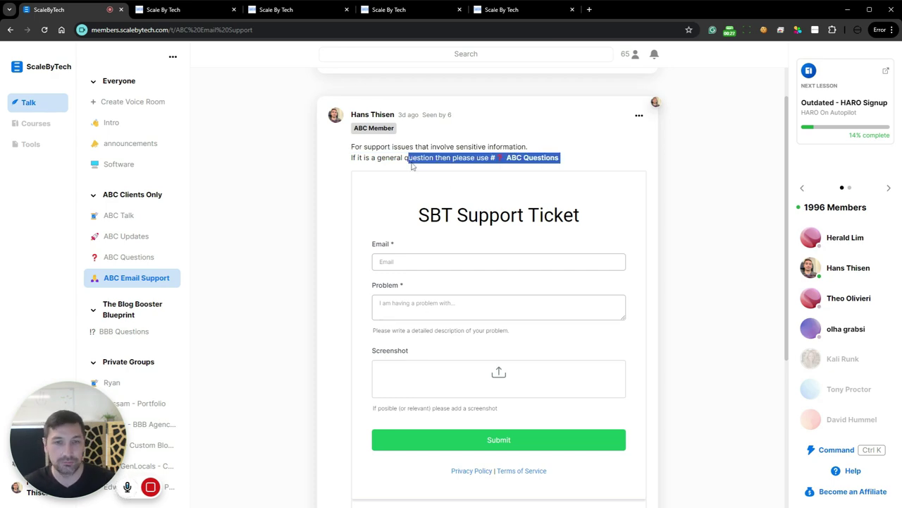
{"action": "left_click", "coordinate": [467, 166]}
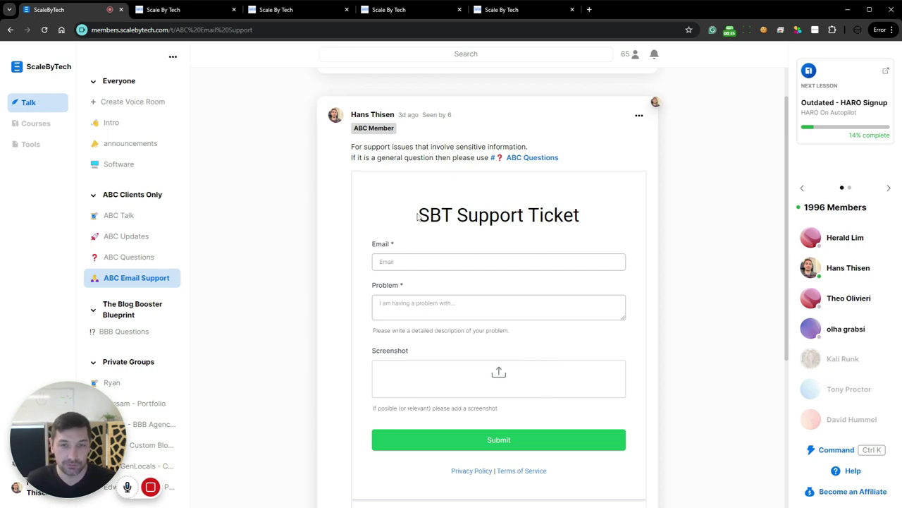
{"action": "mouse_move", "coordinate": [419, 215]}
{"action": "left_mouse_down"}
{"action": "mouse_move", "coordinate": [538, 250]}
{"action": "mouse_move", "coordinate": [554, 215]}
{"action": "mouse_move", "coordinate": [419, 215]}
{"action": "left_mouse_up"}
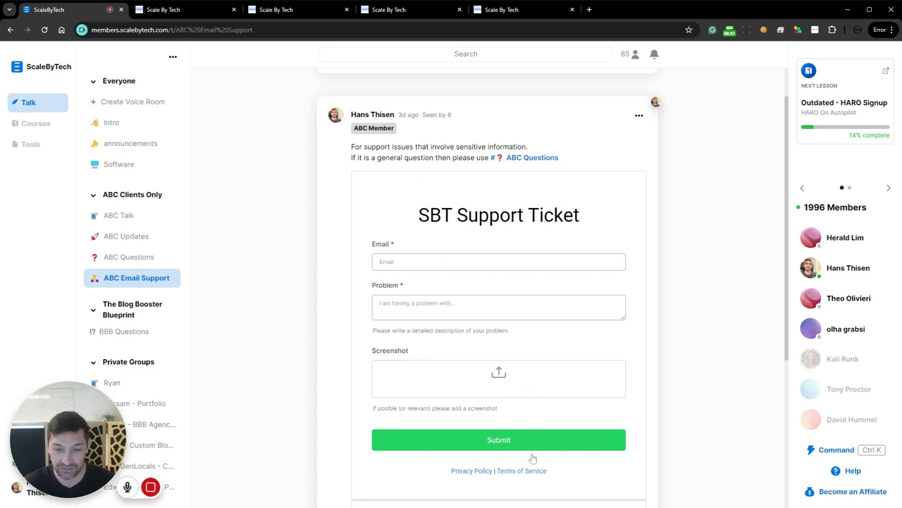
Step: Switch to the CRM's Support pipeline board and examine the status targets for the Make.com Access Issue ticket without moving it
{"action": "left_click", "coordinate": [181, 10]}
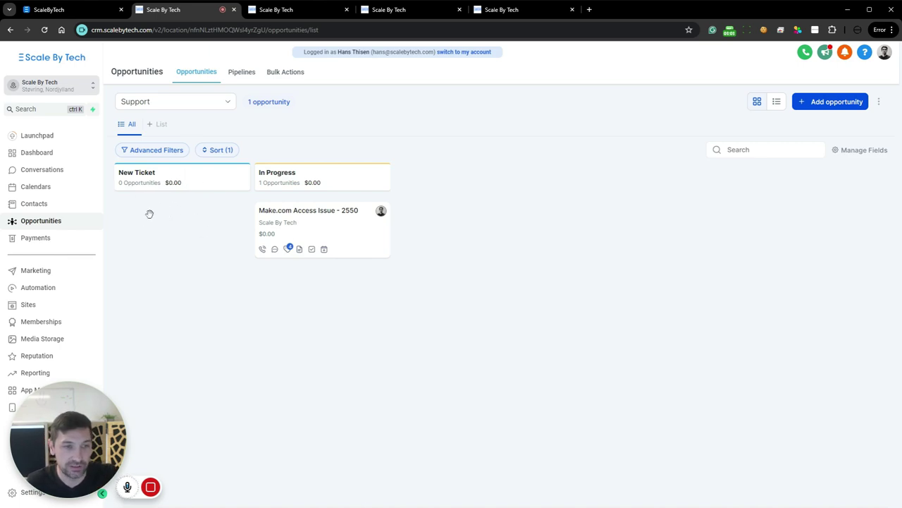
{"action": "left_click_drag", "start_coordinate": [281, 219], "coordinate": [335, 224]}
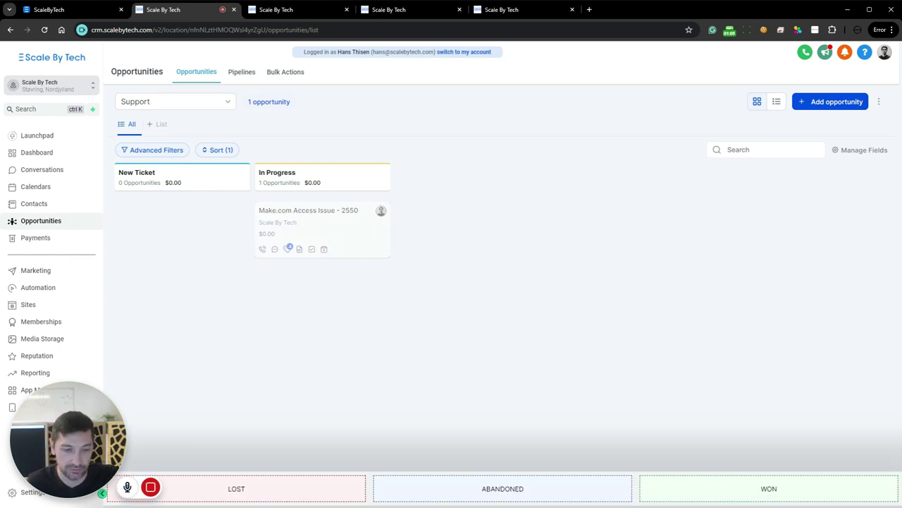
{"action": "left_click_drag", "start_coordinate": [776, 506], "coordinate": [417, 292]}
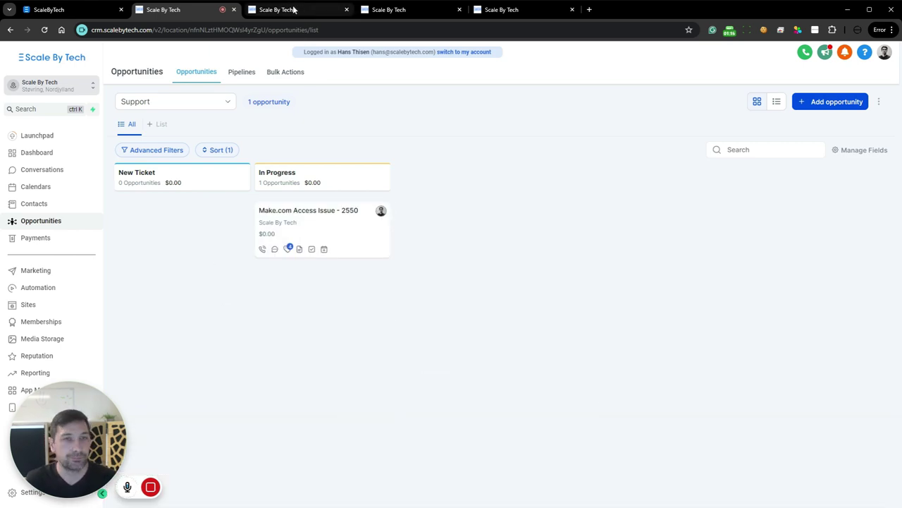
Step: Create a pipeline named Test Support with the stages New Ticket and In Progress, and save it
{"action": "left_click", "coordinate": [242, 74]}
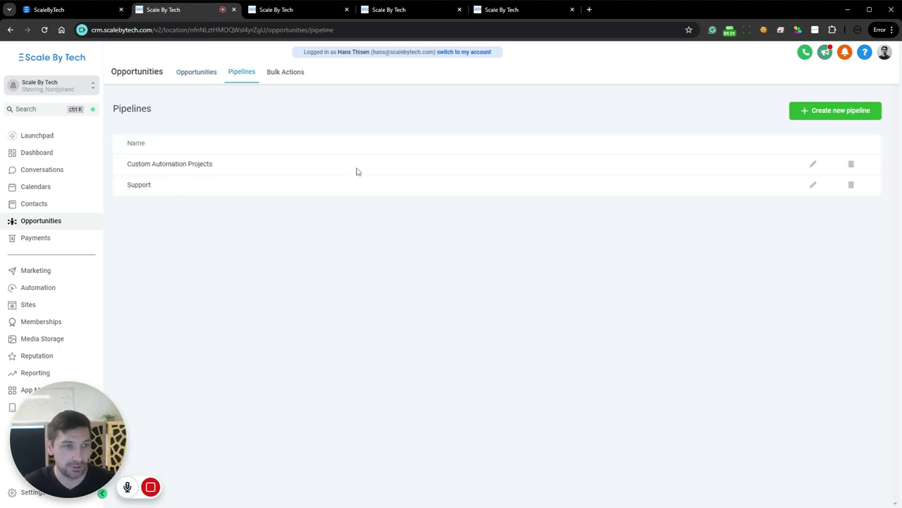
{"action": "left_click", "coordinate": [835, 113]}
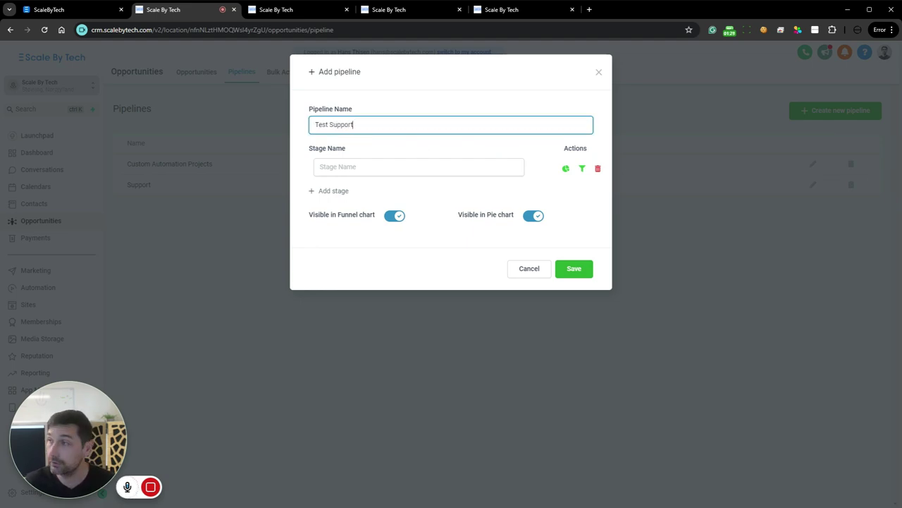
{"action": "left_click", "coordinate": [447, 173]}
{"action": "type", "text": "New Ticket"}
{"action": "left_click", "coordinate": [333, 191]}
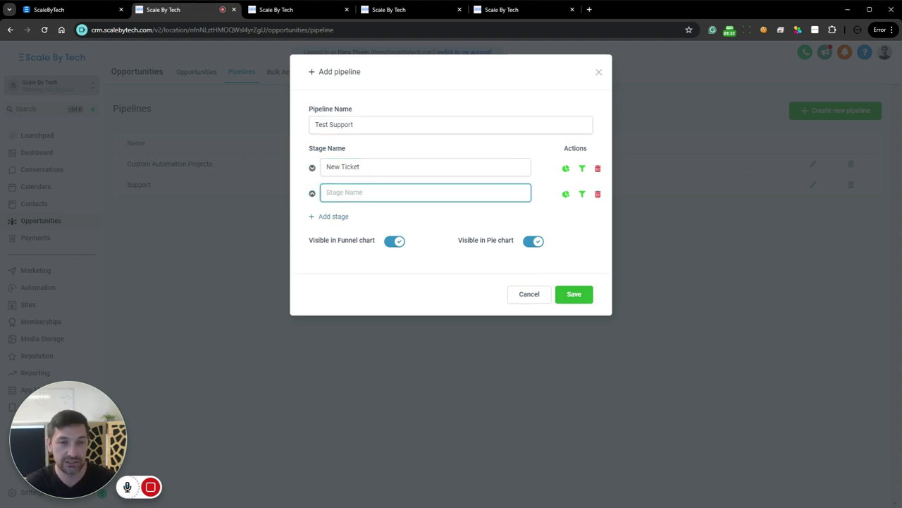
{"action": "type", "text": "In Progress"}
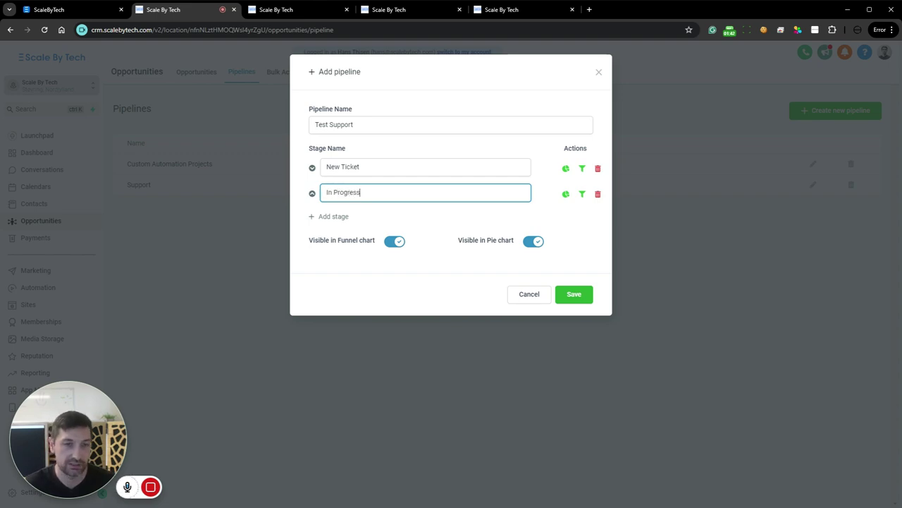
{"action": "left_click", "coordinate": [574, 295]}
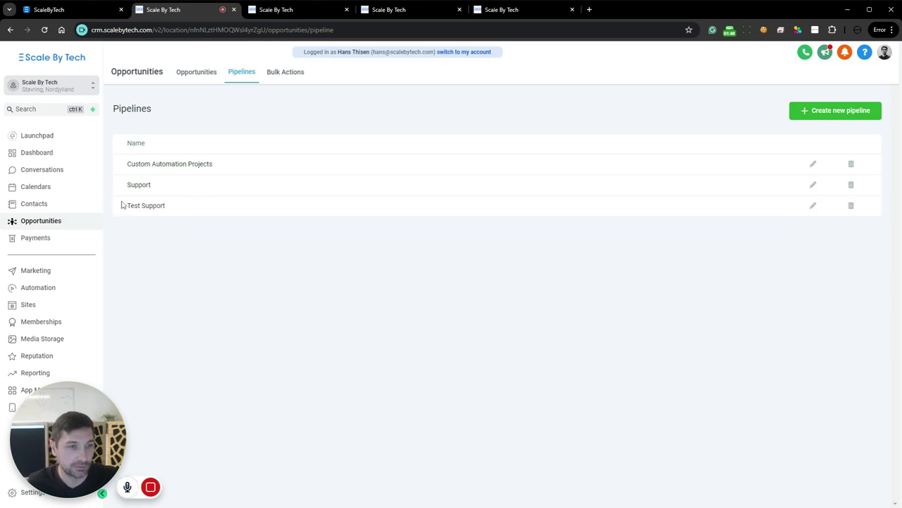
Step: Examine the stages and chart visibility of the existing Support pipeline, and close it without saving
{"action": "left_click", "coordinate": [813, 185]}
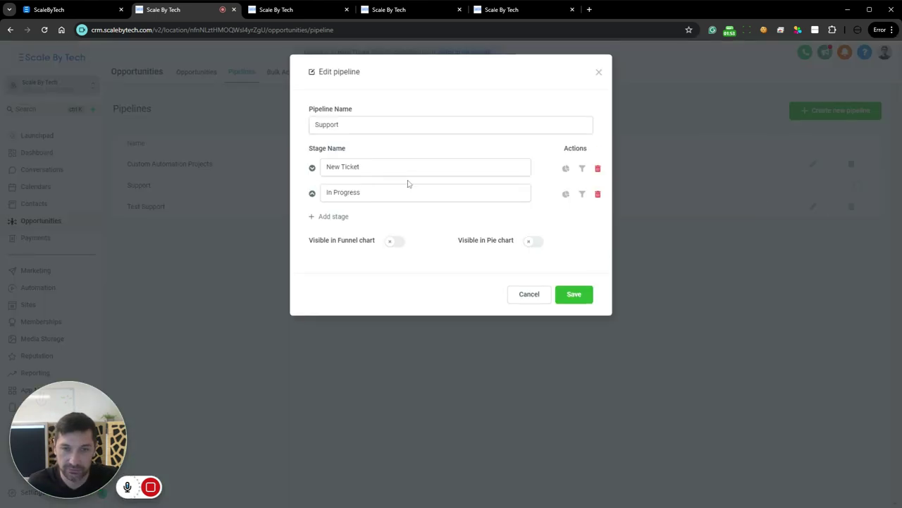
{"action": "left_click", "coordinate": [541, 295]}
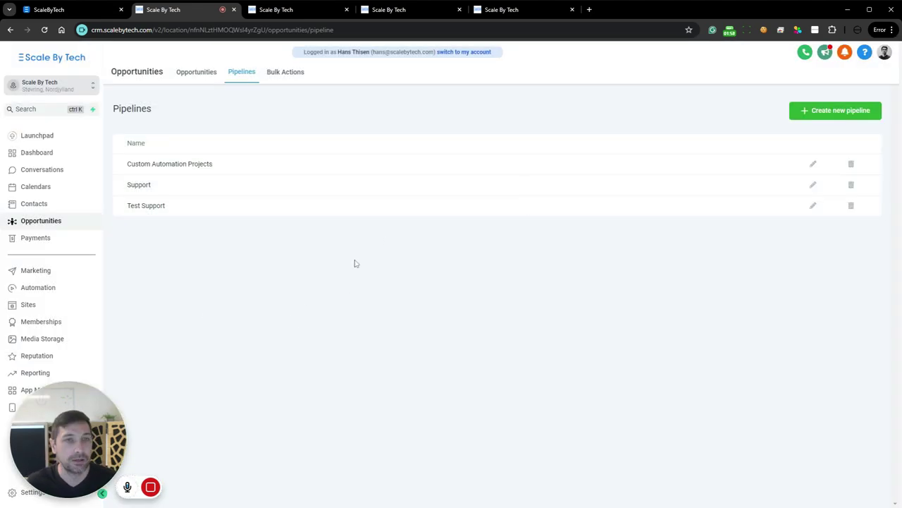
Step: Go to the forms list under Sites and open the Support Tickets form for editing
{"action": "left_click", "coordinate": [310, 10]}
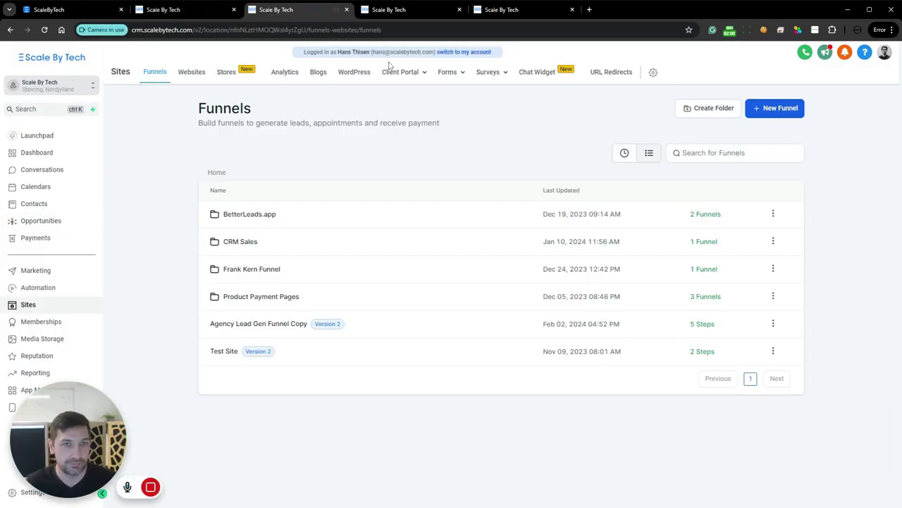
{"action": "left_click", "coordinate": [448, 73]}
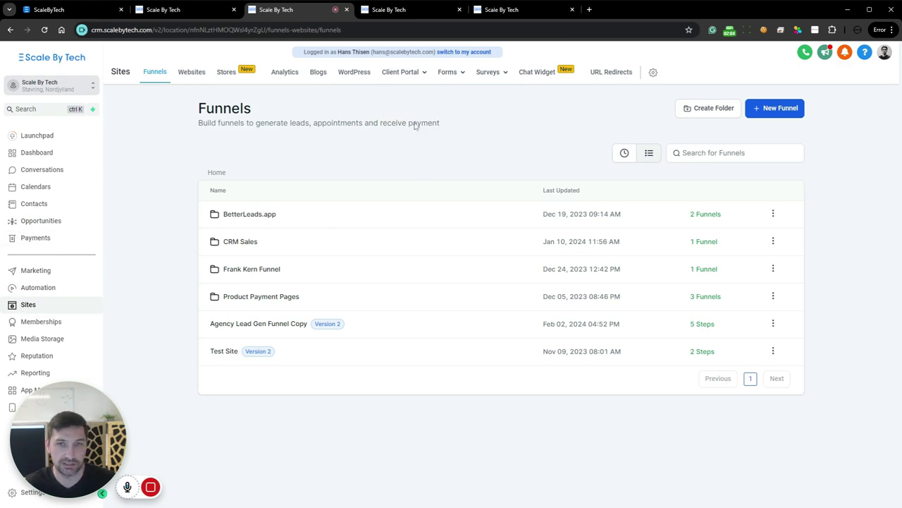
{"action": "mouse_move", "coordinate": [446, 76]}
{"action": "left_click", "coordinate": [429, 92]}
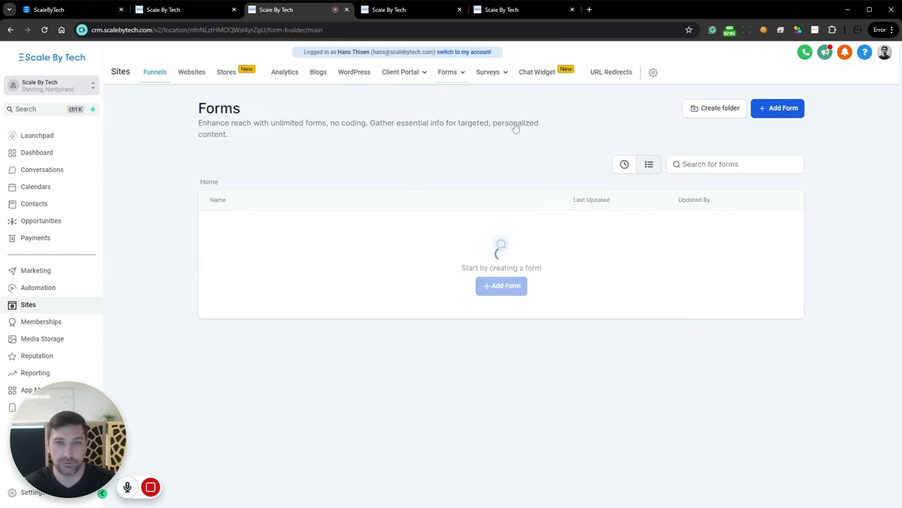
{"action": "left_click", "coordinate": [781, 112]}
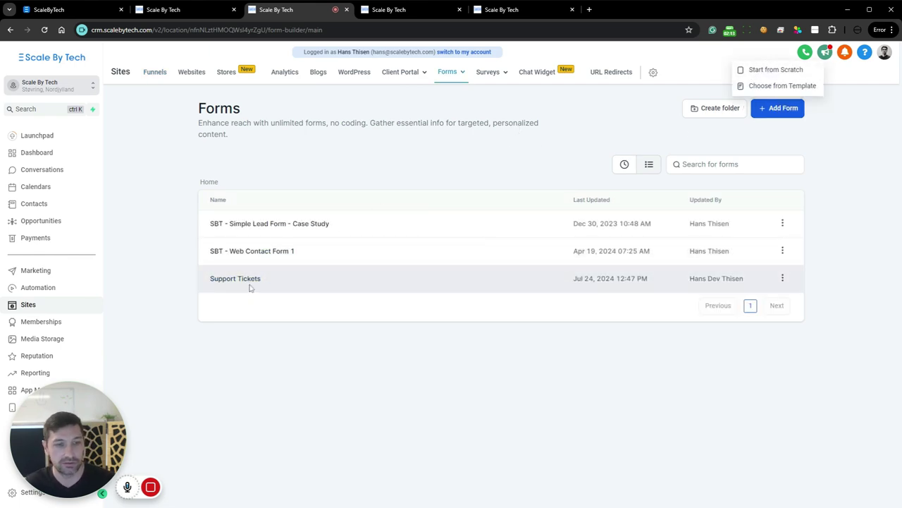
{"action": "left_click", "coordinate": [346, 366]}
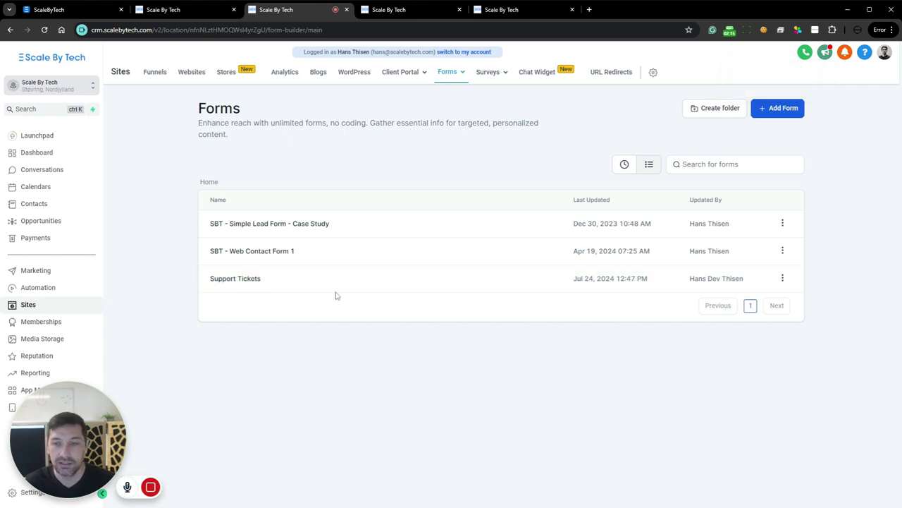
{"action": "left_click", "coordinate": [240, 277]}
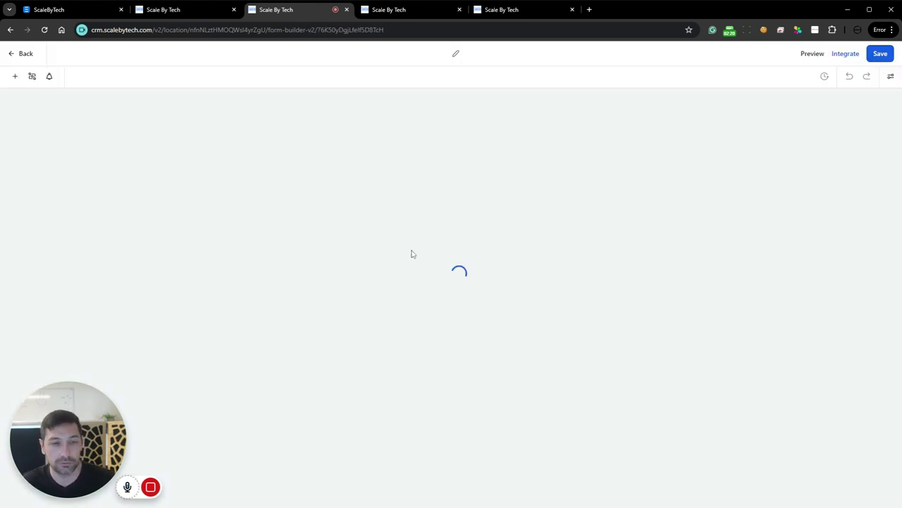
Step: Inspect the settings of the form's title, Email and Problem elements and display the available form elements
{"action": "left_click", "coordinate": [451, 142]}
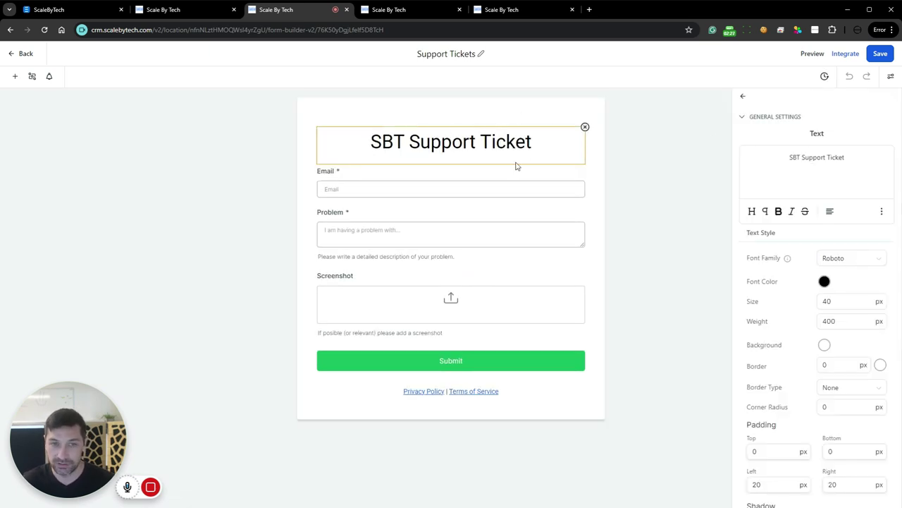
{"action": "left_click", "coordinate": [485, 182]}
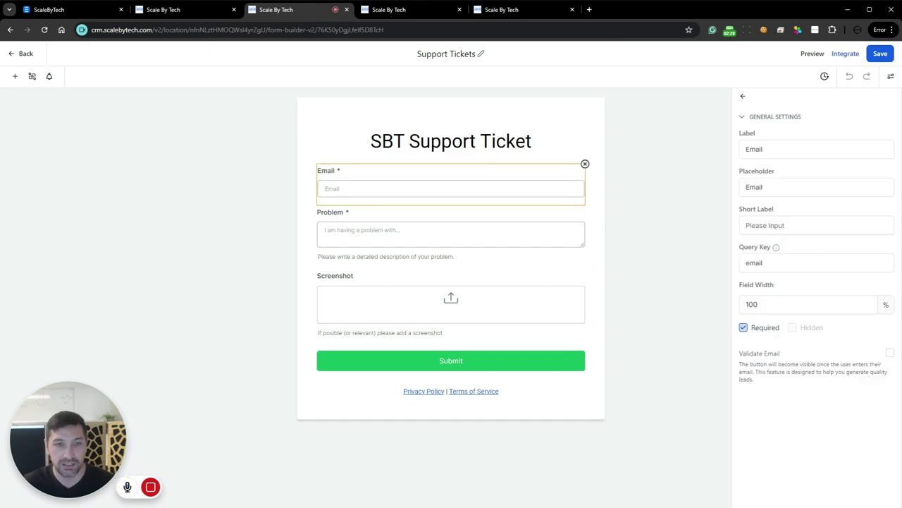
{"action": "left_click", "coordinate": [15, 76]}
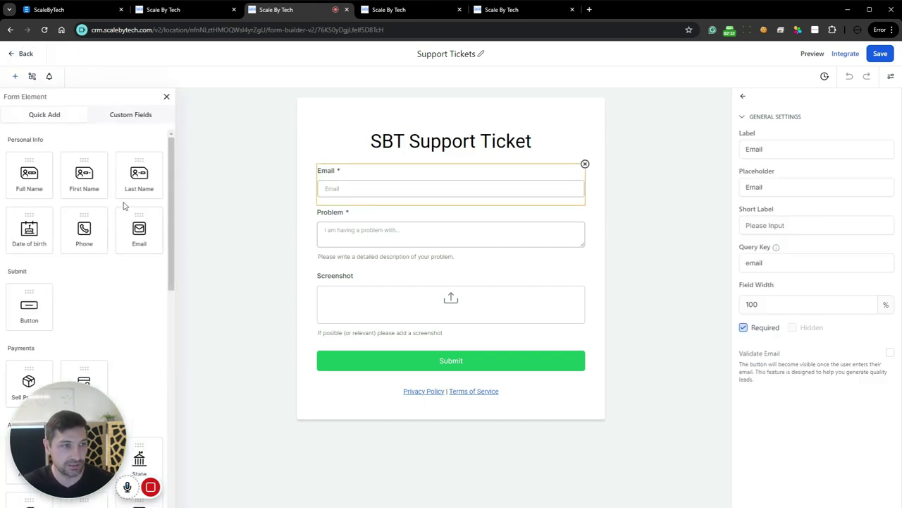
{"action": "scroll", "coordinate": [124, 204], "scroll_direction": "down", "scroll_amount": 1}
{"action": "left_click_drag", "start_coordinate": [139, 181], "coordinate": [139, 182]}
{"action": "left_click", "coordinate": [452, 234]}
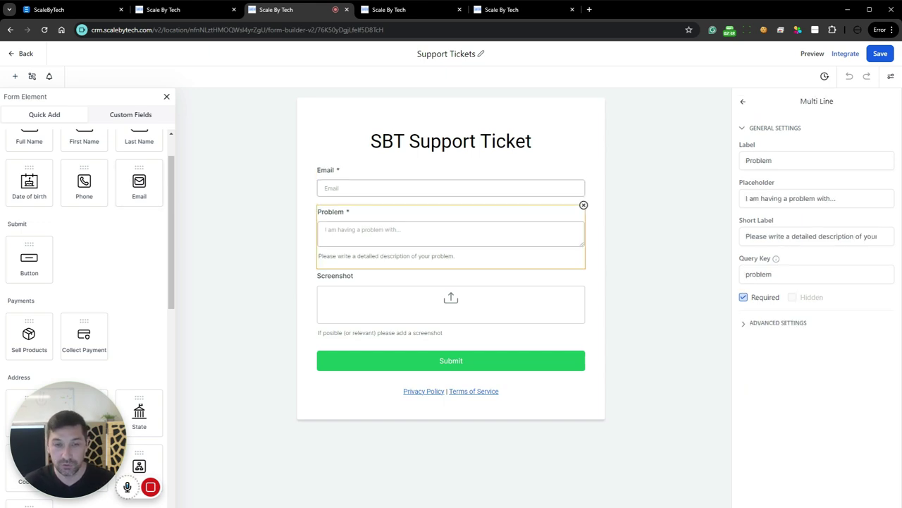
Step: Add a Multi Line text field between the Problem and Screenshot fields
{"action": "scroll", "coordinate": [113, 279], "scroll_direction": "down", "scroll_amount": 5}
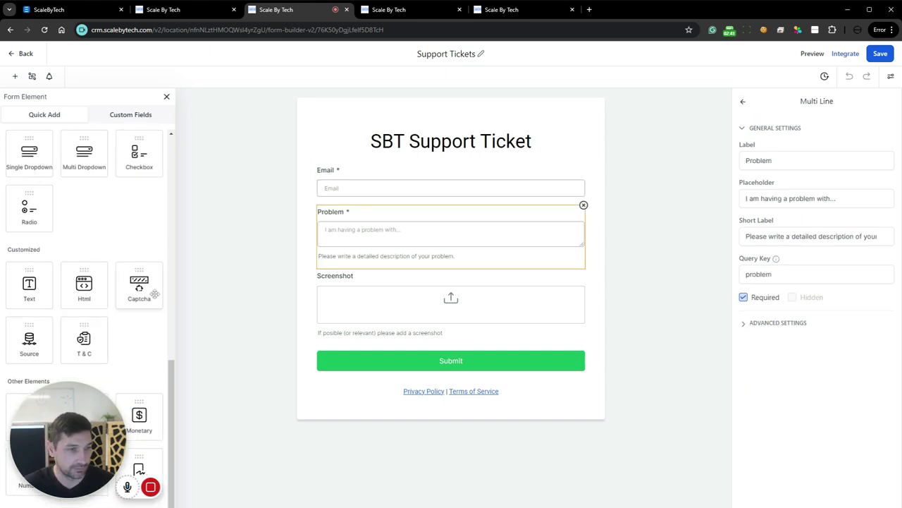
{"action": "scroll", "coordinate": [111, 284], "scroll_direction": "up", "scroll_amount": 3}
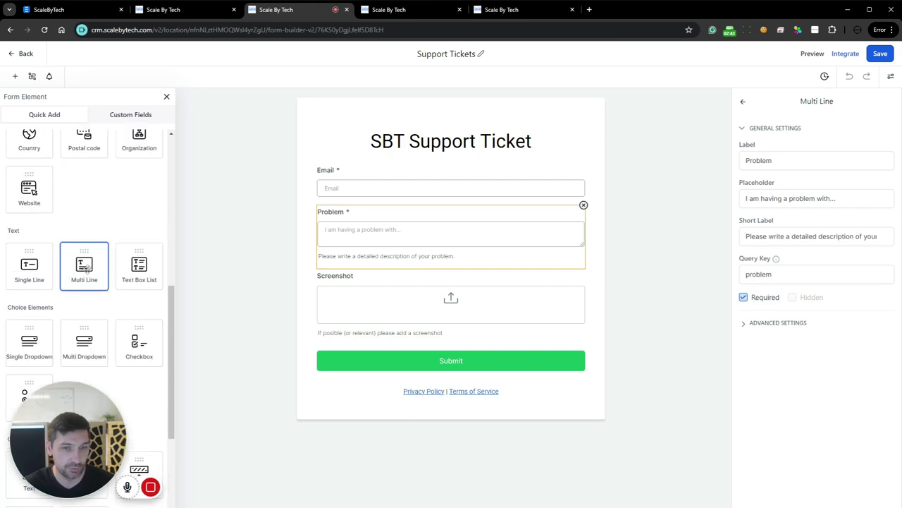
{"action": "left_click", "coordinate": [84, 267]}
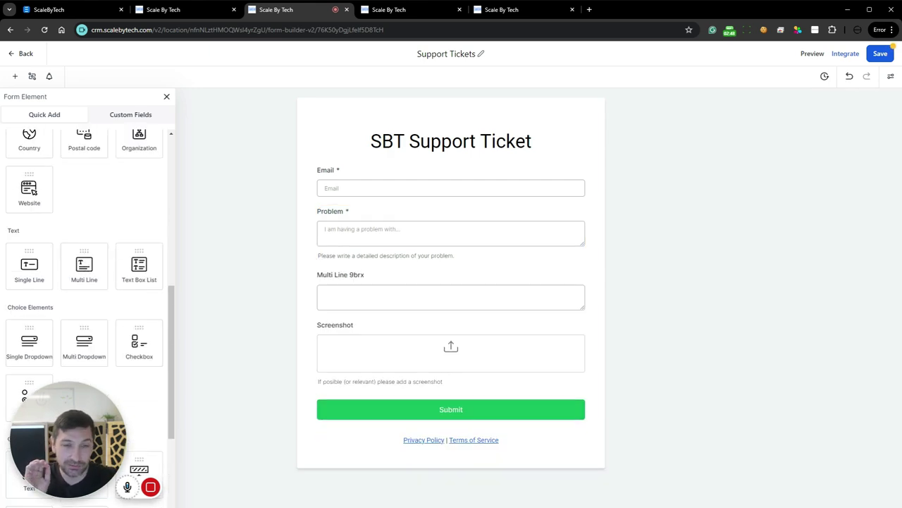
Step: Examine the Problem field's label, custom field name and unique key in its general and advanced settings
{"action": "left_click", "coordinate": [394, 260]}
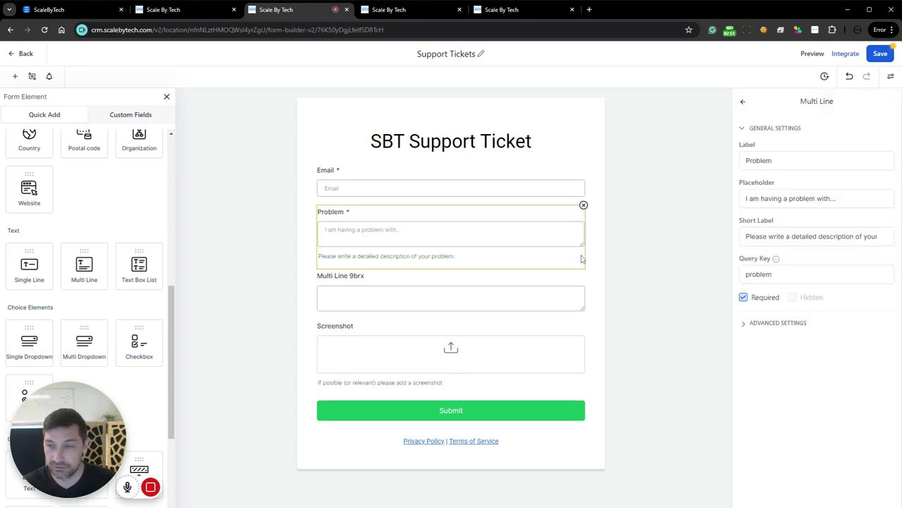
{"action": "left_click", "coordinate": [744, 323]}
{"action": "left_click", "coordinate": [818, 161]}
{"action": "key", "text": "ctrl+a"}
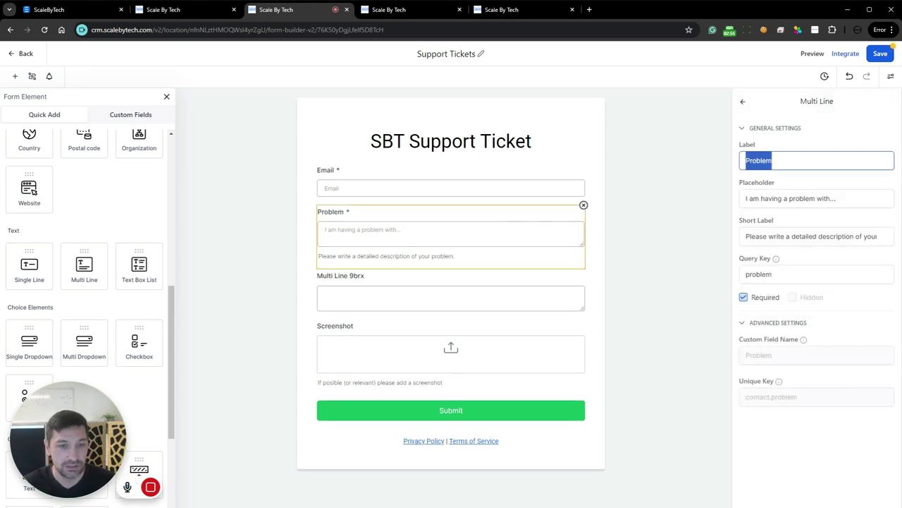
Step: Label the new multi-line field "Problem test", copy that label and expand the field's advanced settings
{"action": "left_click", "coordinate": [451, 296]}
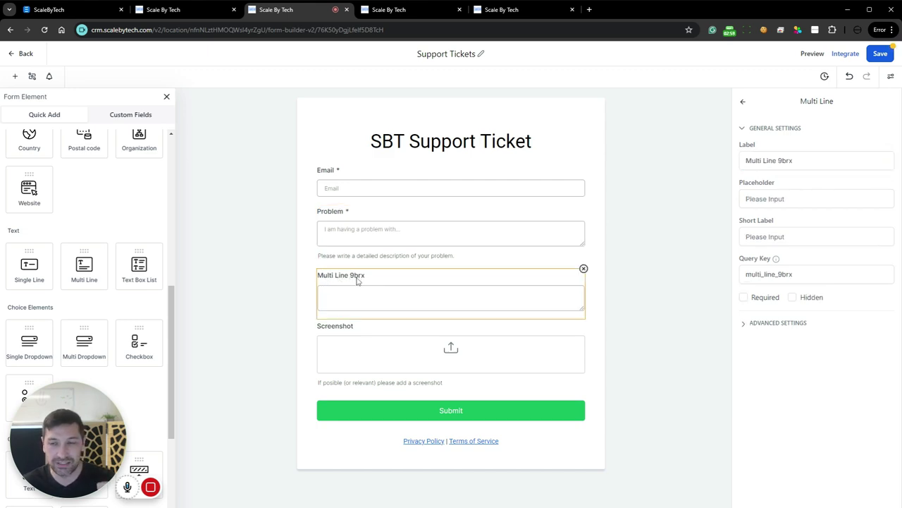
{"action": "left_click_drag", "start_coordinate": [795, 160], "coordinate": [737, 164]}
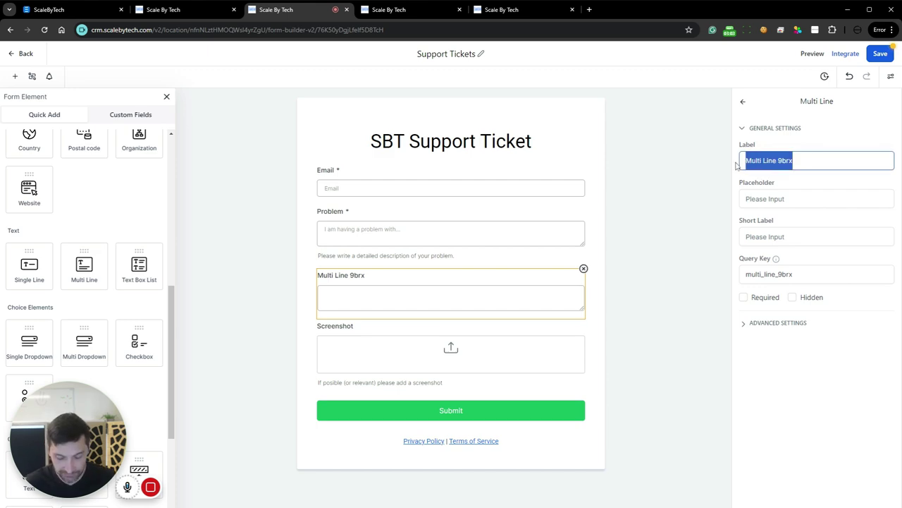
{"action": "type", "text": "Problem test"}
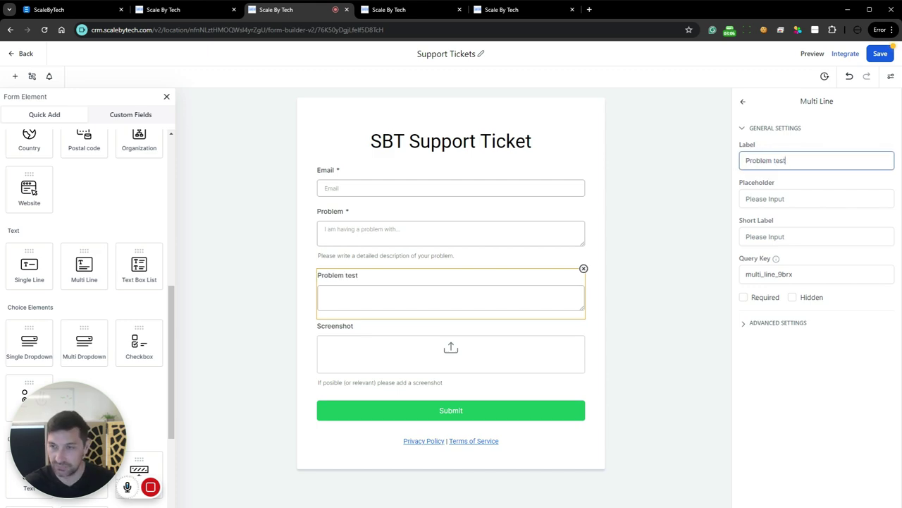
{"action": "key", "text": "ctrl+a"}
{"action": "key", "text": "ctrl+c"}
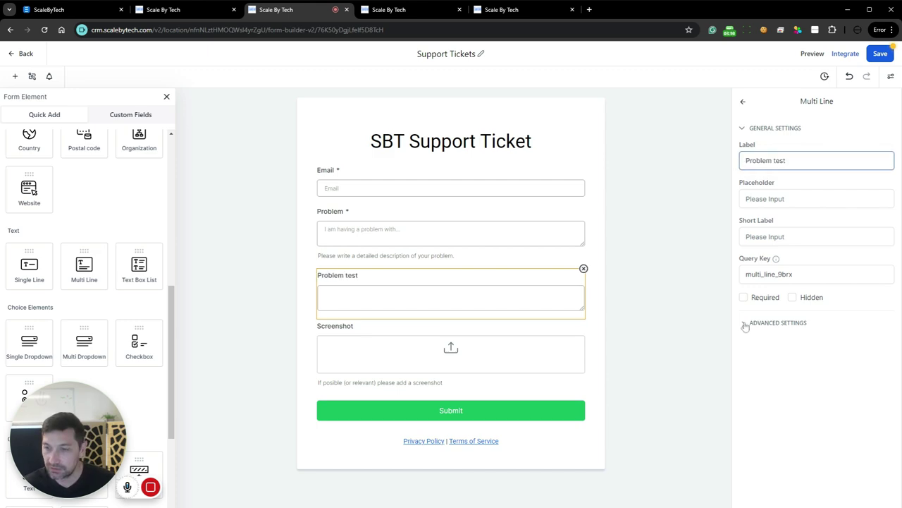
{"action": "left_click", "coordinate": [757, 323]}
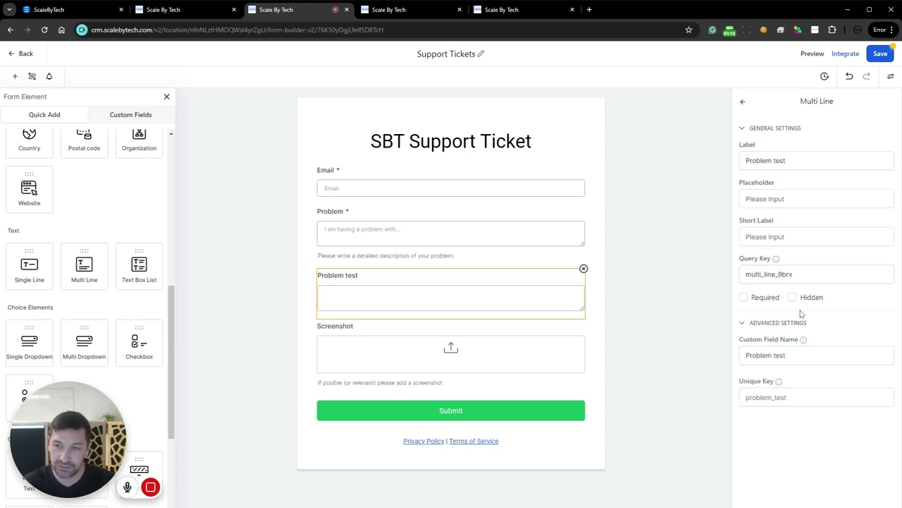
Step: Set the query key of the "Problem test" field to "Problem test" and remove that field from the form
{"action": "left_click_drag", "start_coordinate": [795, 274], "coordinate": [724, 285]}
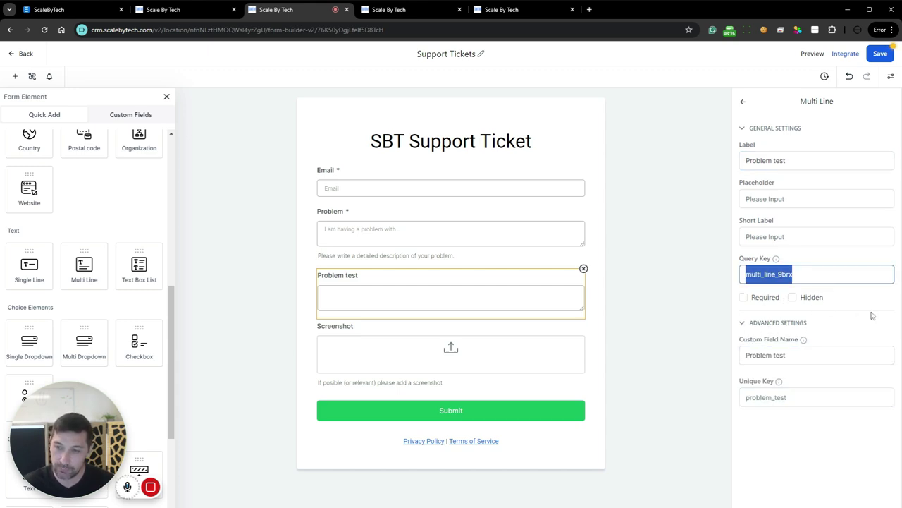
{"action": "key", "text": "ctrl+v"}
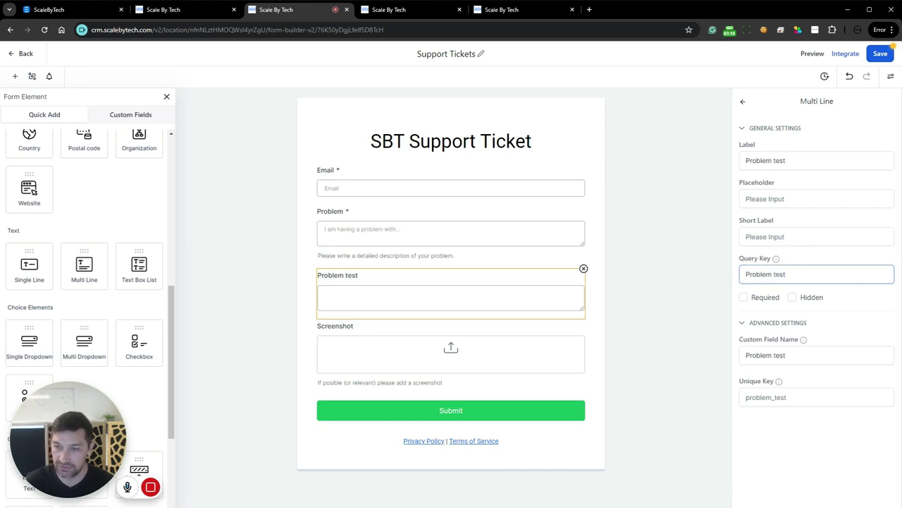
{"action": "left_click", "coordinate": [811, 397]}
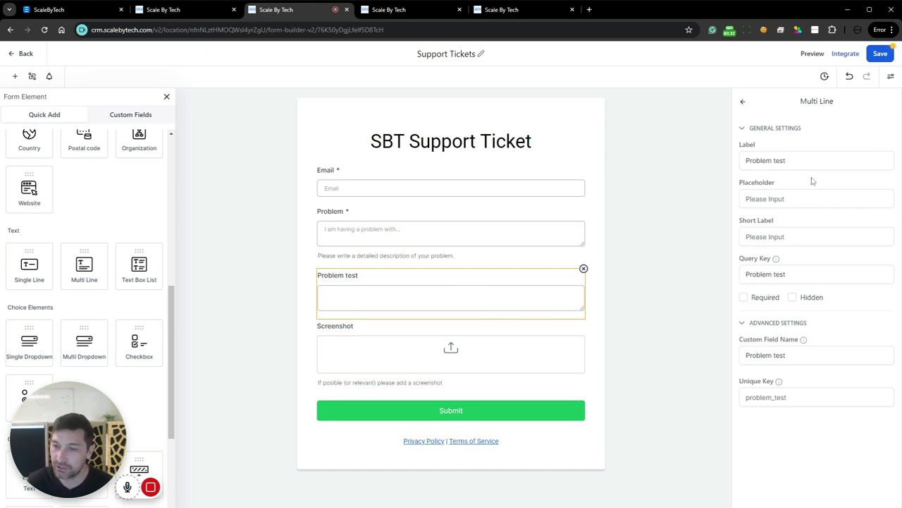
{"action": "left_click_drag", "start_coordinate": [788, 161], "coordinate": [730, 168]}
{"action": "left_click", "coordinate": [796, 198]}
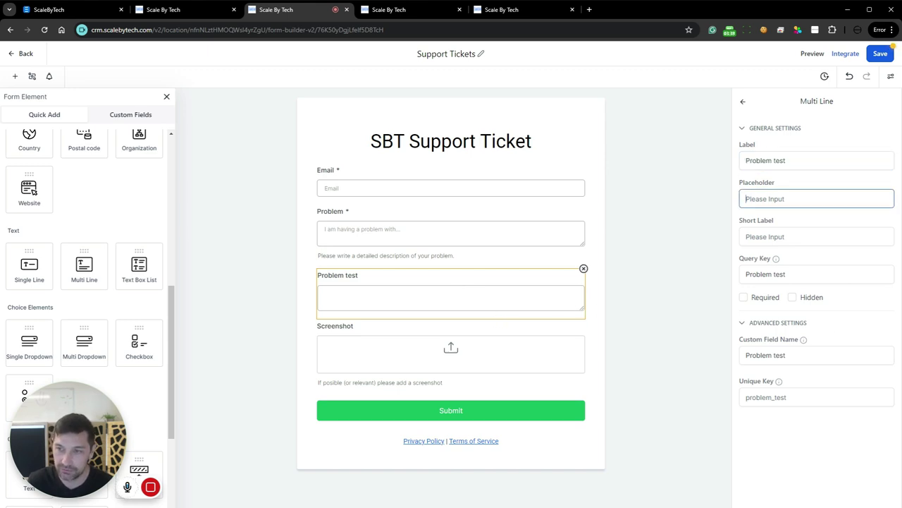
{"action": "left_click", "coordinate": [787, 355]}
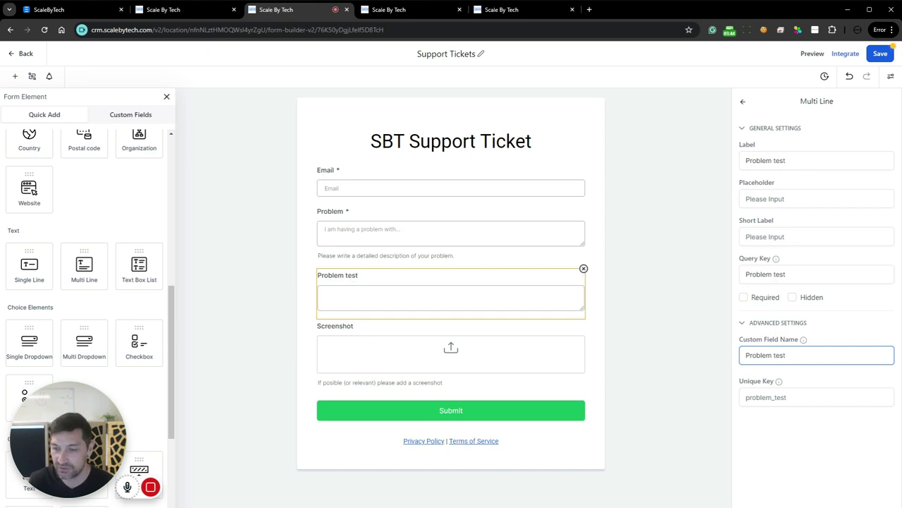
{"action": "left_click", "coordinate": [583, 268]}
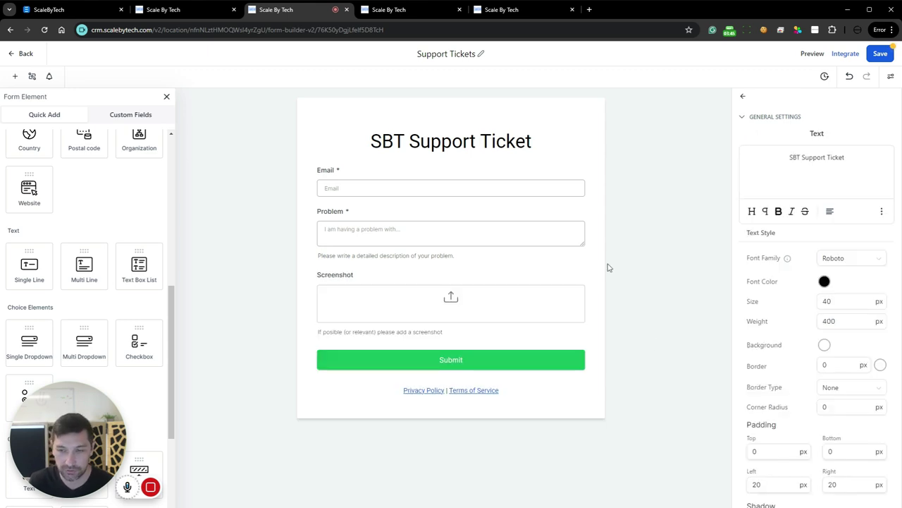
Step: Examine the original Problem field's label, query key and query key explanation, plus its custom field name and unique key in the advanced settings
{"action": "left_click", "coordinate": [475, 224]}
{"action": "left_click", "coordinate": [744, 323]}
{"action": "mouse_move", "coordinate": [778, 387]}
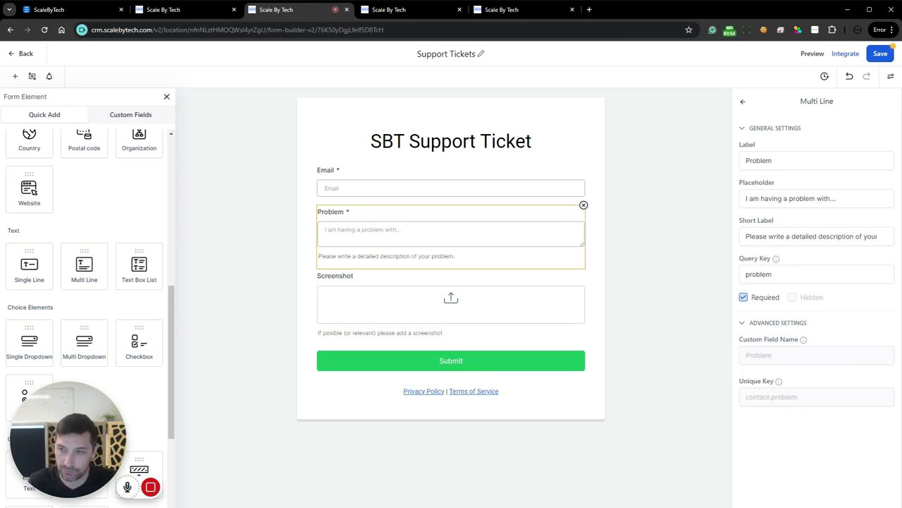
{"action": "left_click", "coordinate": [811, 160]}
{"action": "key", "text": "ctrl+a"}
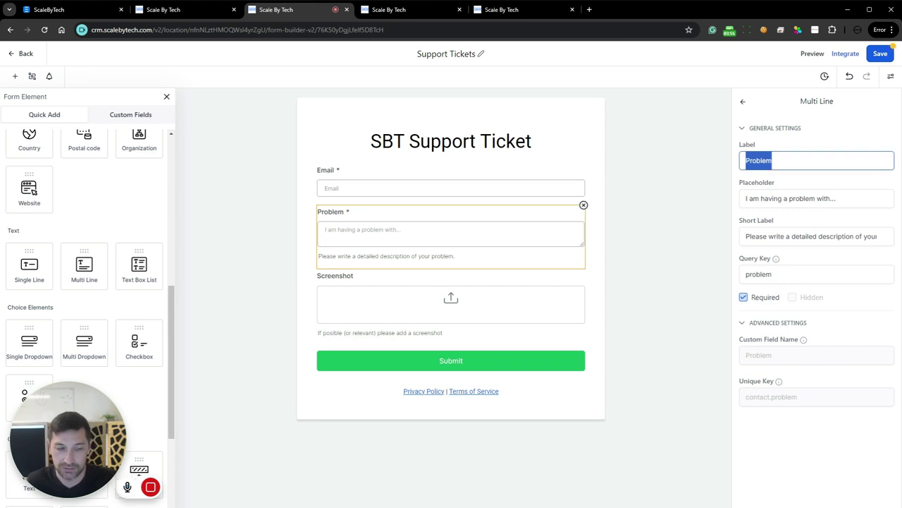
{"action": "left_click", "coordinate": [782, 274]}
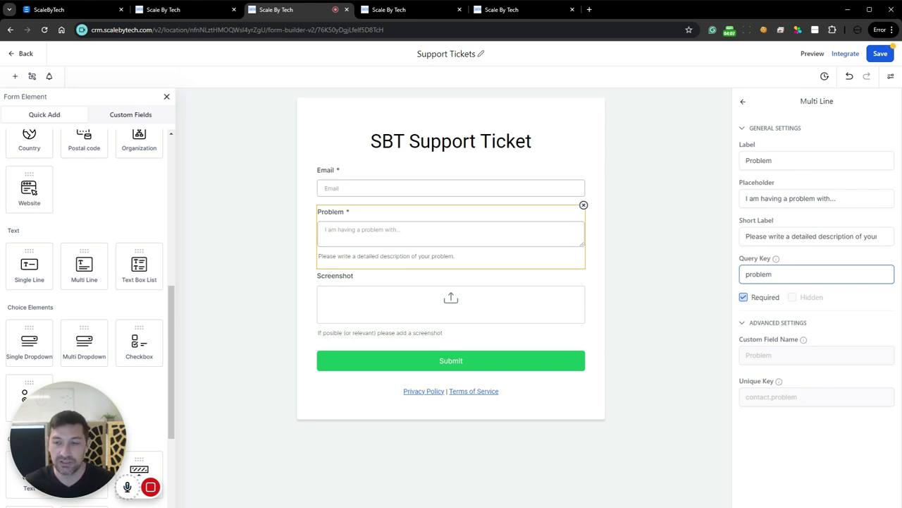
{"action": "double_click", "coordinate": [765, 160]}
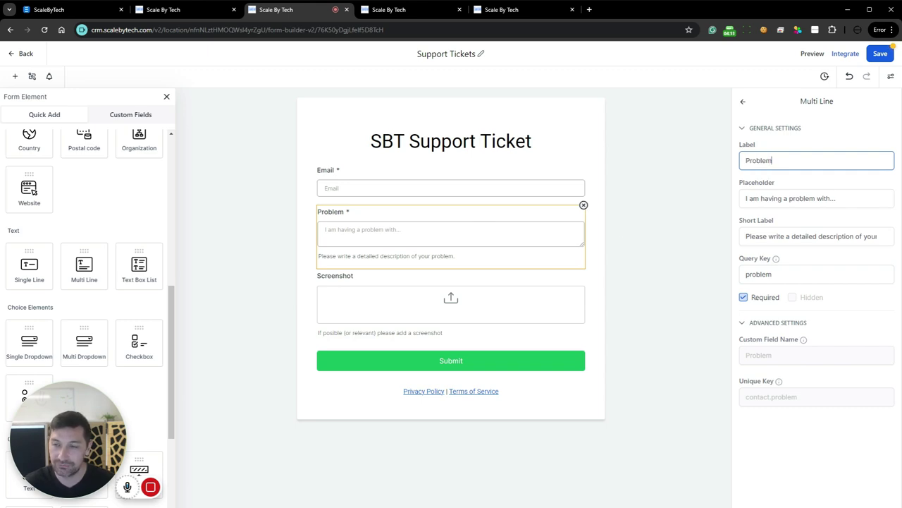
{"action": "left_click_drag", "start_coordinate": [832, 278], "coordinate": [736, 277]}
{"action": "mouse_move", "coordinate": [777, 259]}
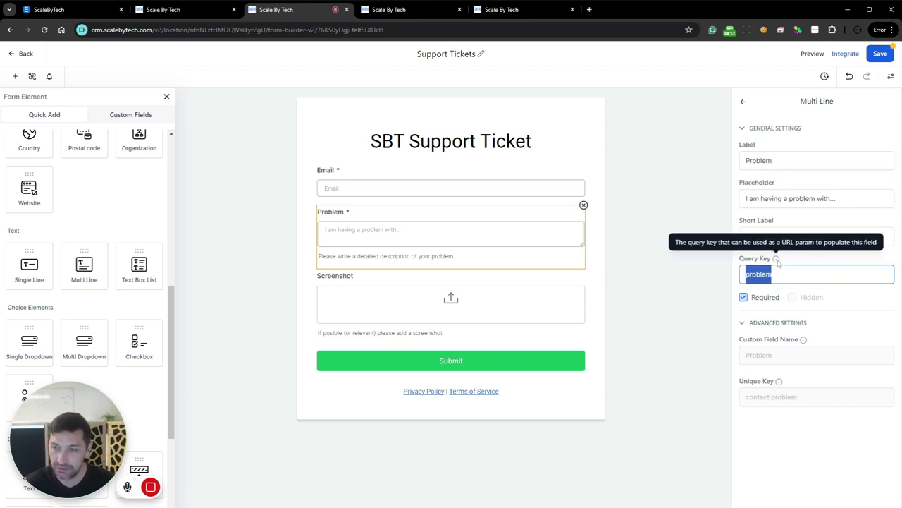
{"action": "left_click", "coordinate": [785, 353]}
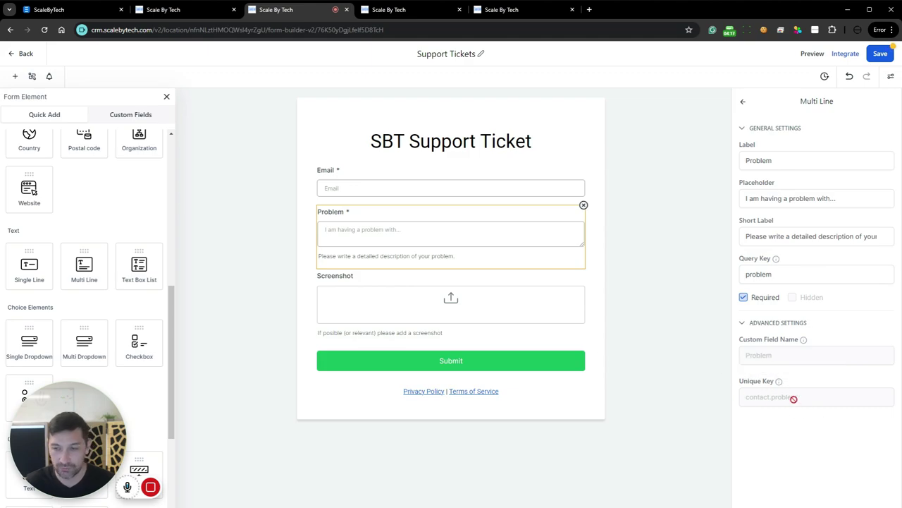
Step: Leave the Support Tickets form builder and return to the list of forms
{"action": "left_click", "coordinate": [12, 58]}
{"action": "left_click", "coordinate": [549, 307]}
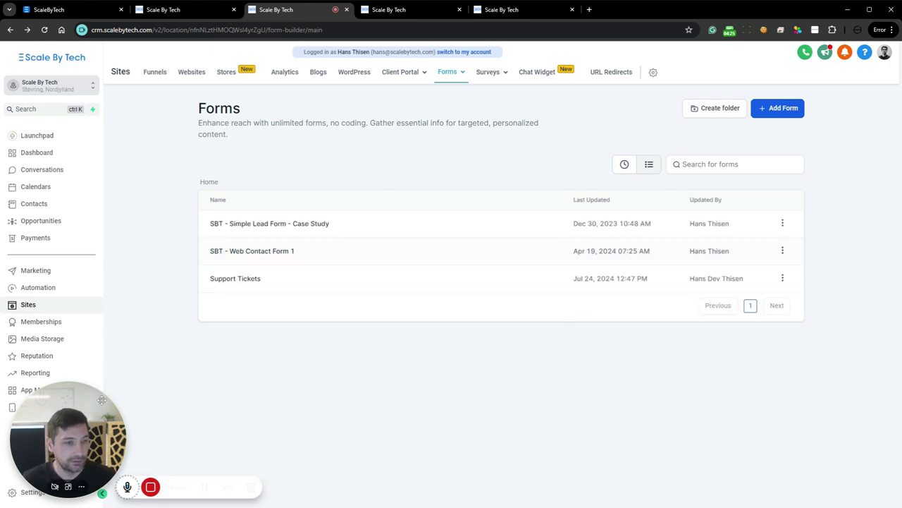
{"action": "left_click_drag", "start_coordinate": [71, 436], "coordinate": [170, 405]}
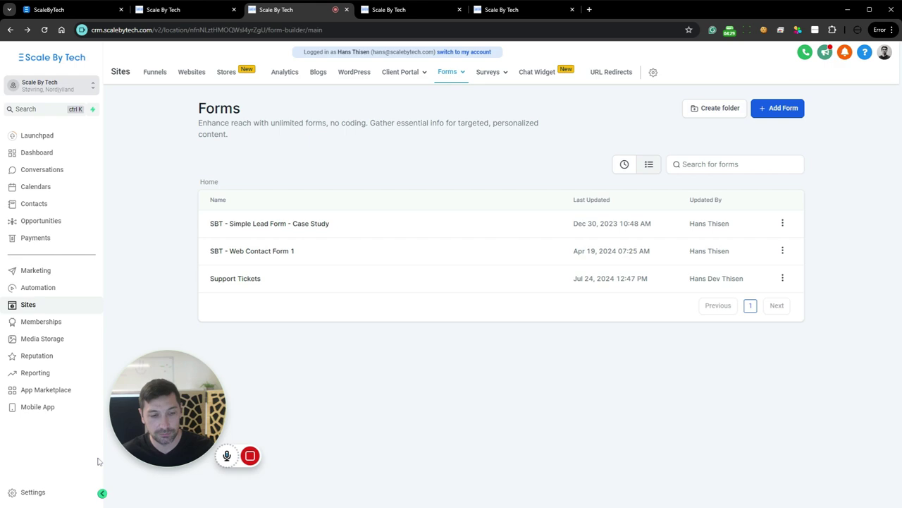
Step: Inspect the Problem field in the "Make.com Access Issue - 2550" opportunity of the Support pipeline and close the opportunity
{"action": "left_click", "coordinate": [180, 6]}
{"action": "left_click", "coordinate": [195, 73]}
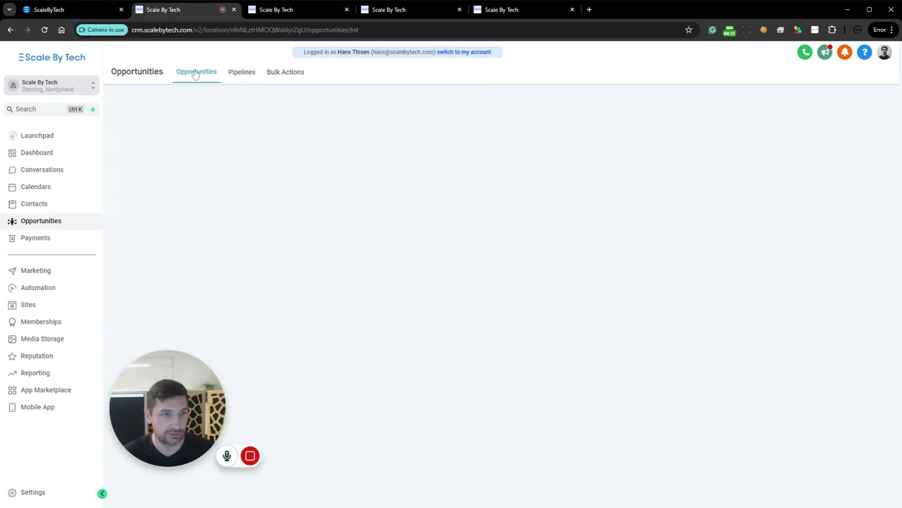
{"action": "left_click", "coordinate": [336, 233]}
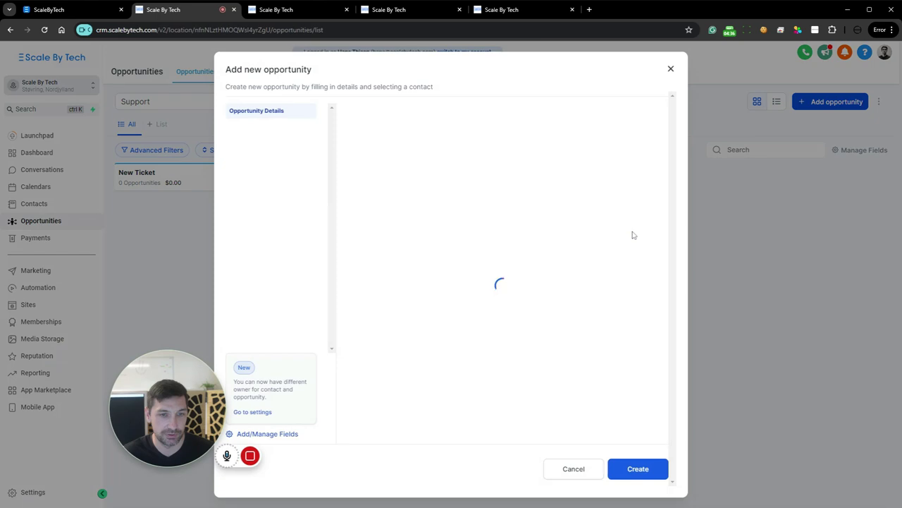
{"action": "scroll", "coordinate": [520, 303], "scroll_direction": "down", "scroll_amount": 4}
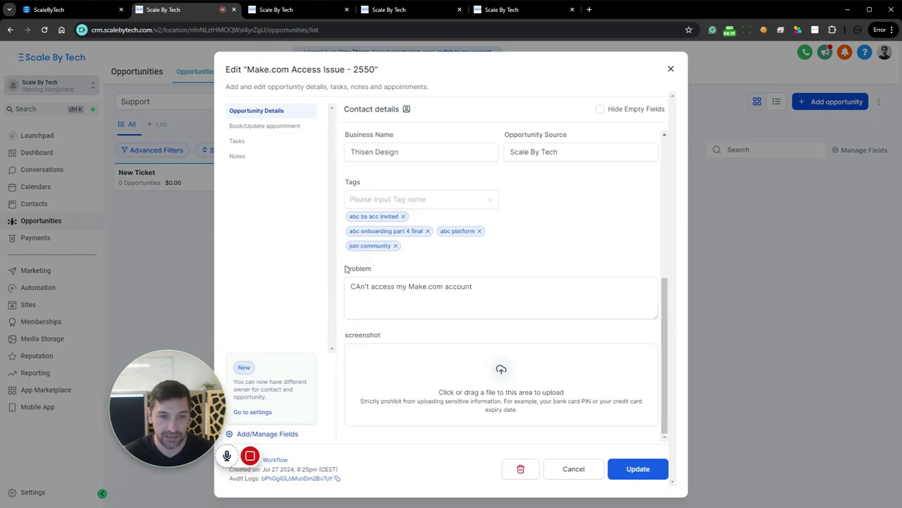
{"action": "left_click_drag", "start_coordinate": [345, 269], "coordinate": [382, 270]}
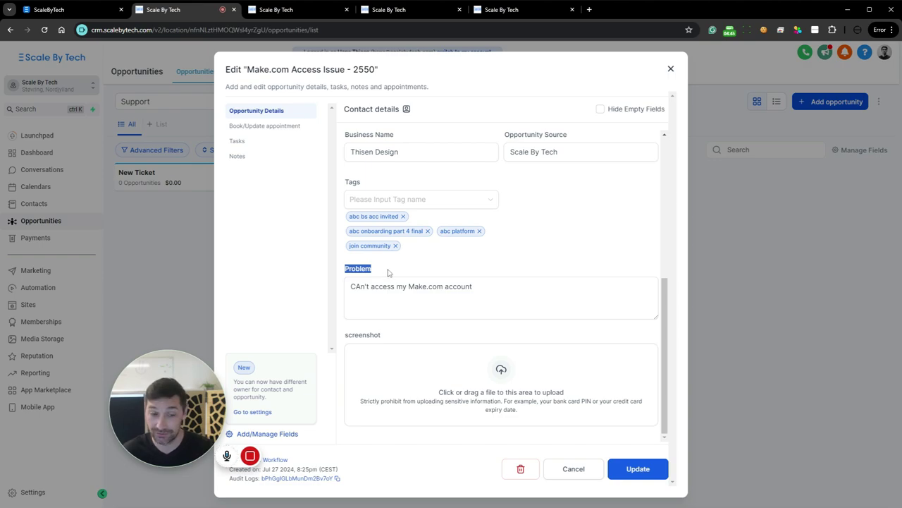
{"action": "key", "text": "Escape"}
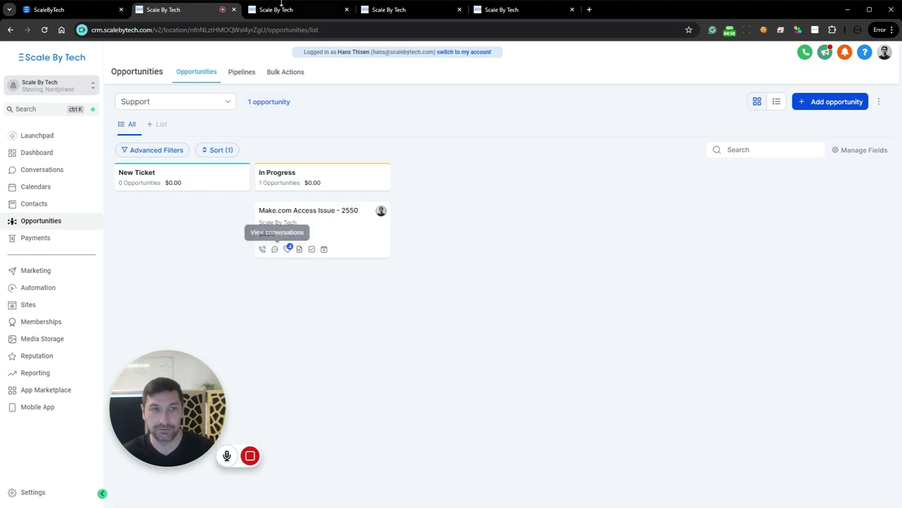
Step: Open the Custom Fields settings, search for "problem" and examine the contact field's object, folder and unique key
{"action": "key", "text": "ctrl+Tab"}
{"action": "left_click", "coordinate": [32, 491]}
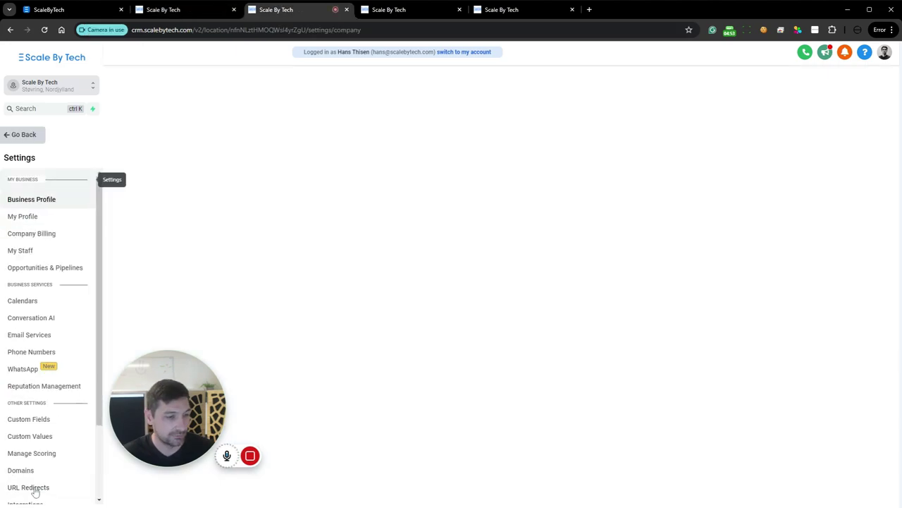
{"action": "scroll", "coordinate": [66, 252], "scroll_direction": "down", "scroll_amount": 3}
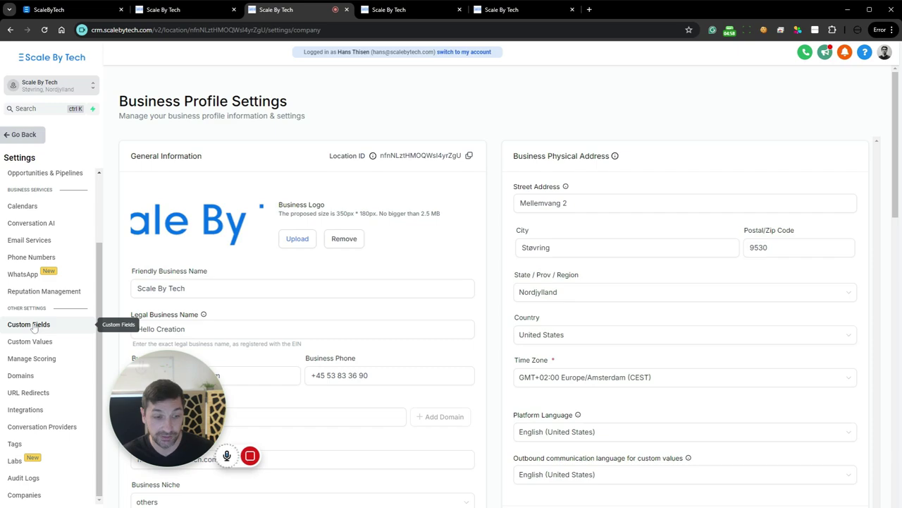
{"action": "left_click", "coordinate": [33, 327]}
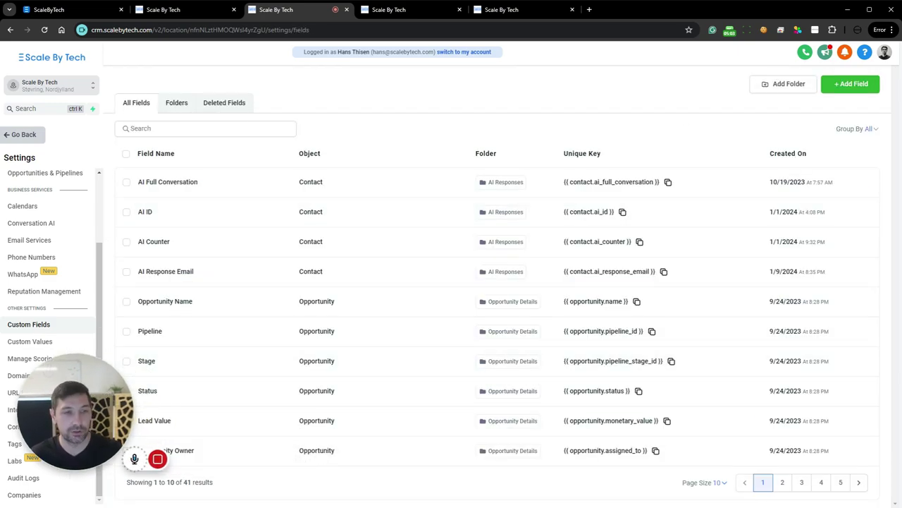
{"action": "left_click", "coordinate": [130, 128]}
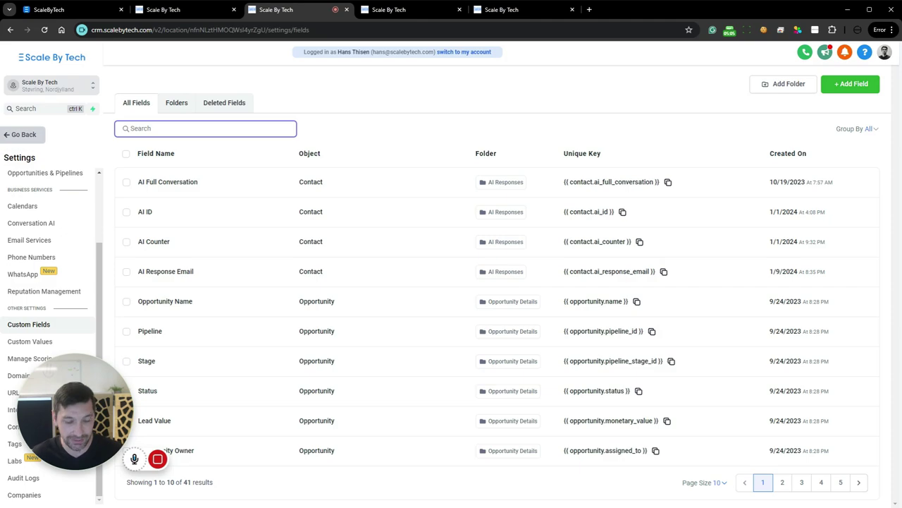
{"action": "type", "text": "problem"}
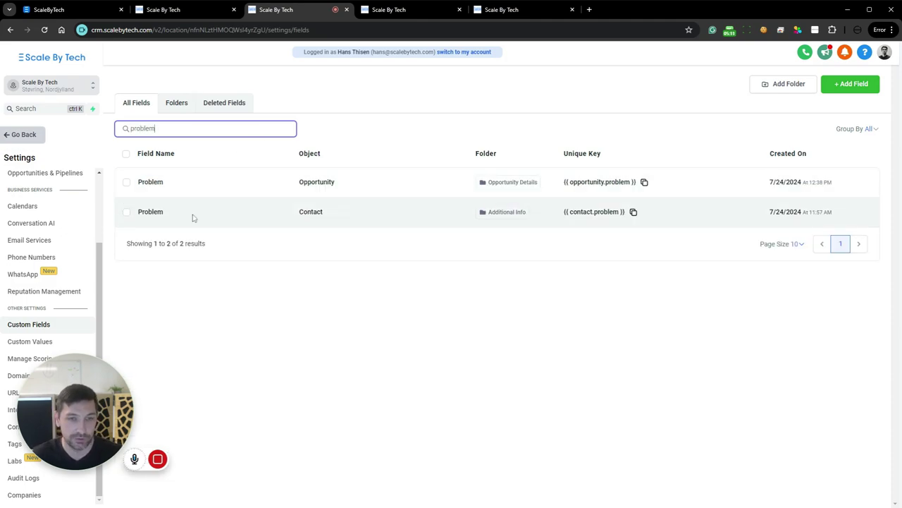
{"action": "left_click_drag", "start_coordinate": [138, 211], "coordinate": [667, 210]}
{"action": "left_click", "coordinate": [573, 286]}
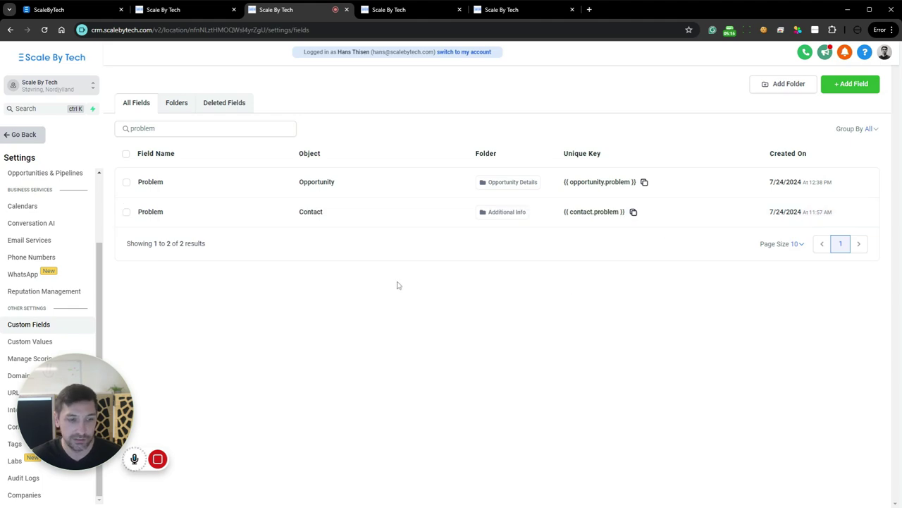
Step: Start a new Multi Line custom field and name it "Problem"
{"action": "left_click", "coordinate": [852, 84]}
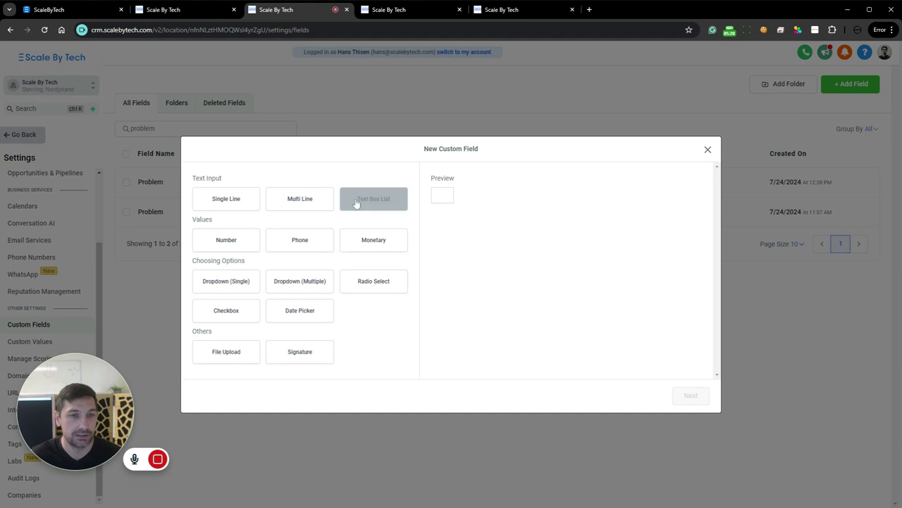
{"action": "left_click", "coordinate": [299, 201]}
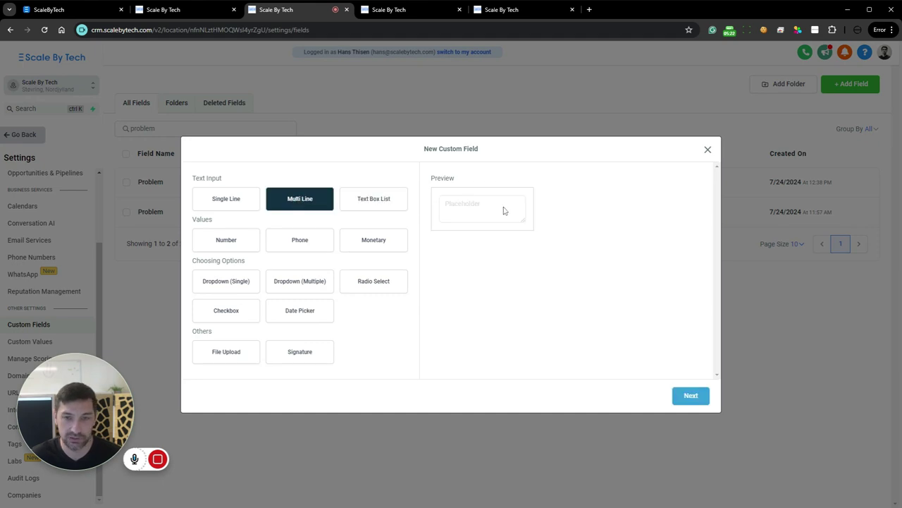
{"action": "left_click", "coordinate": [691, 395]}
{"action": "left_click", "coordinate": [318, 249]}
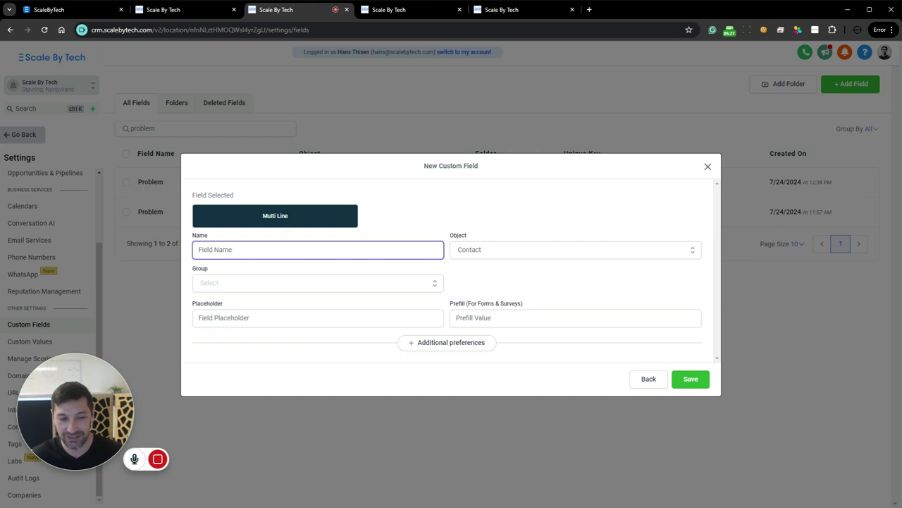
{"action": "type", "text": "Problem"}
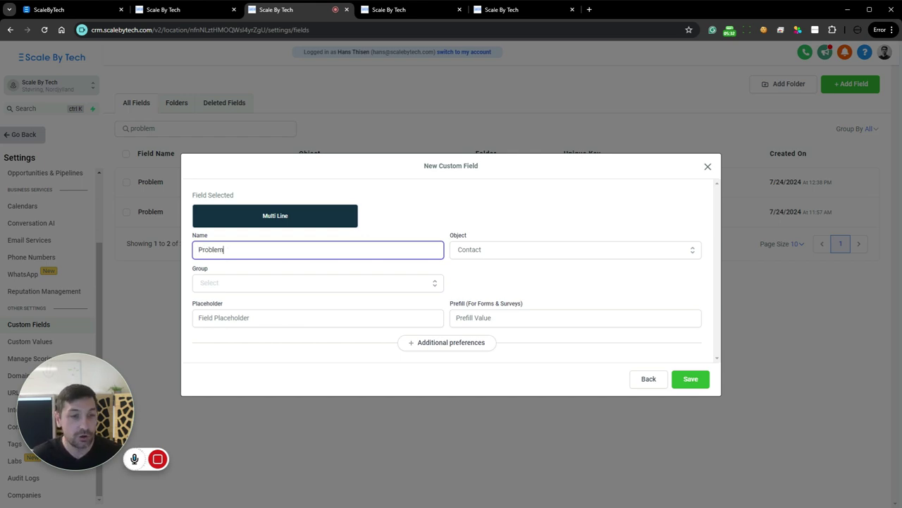
Step: Try prefixing the new field's name with "Opportunity" and remove the prefix again
{"action": "key", "text": "Home"}
{"action": "type", "text": "Opportunity"}
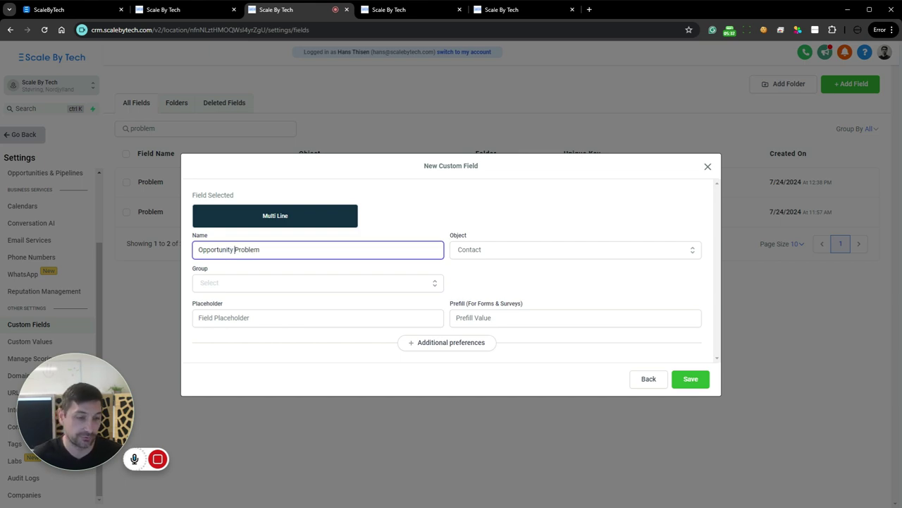
{"action": "key", "text": "shift+Home"}
{"action": "key", "text": "BackSpace"}
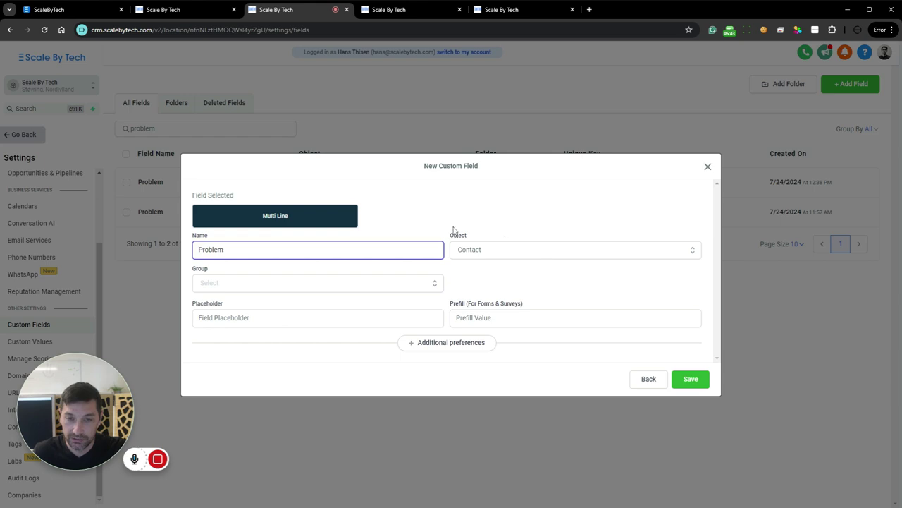
Step: Assign the new field to the Opportunity object and the Opportunity Details group, and close the dialog without saving
{"action": "left_click", "coordinate": [499, 249]}
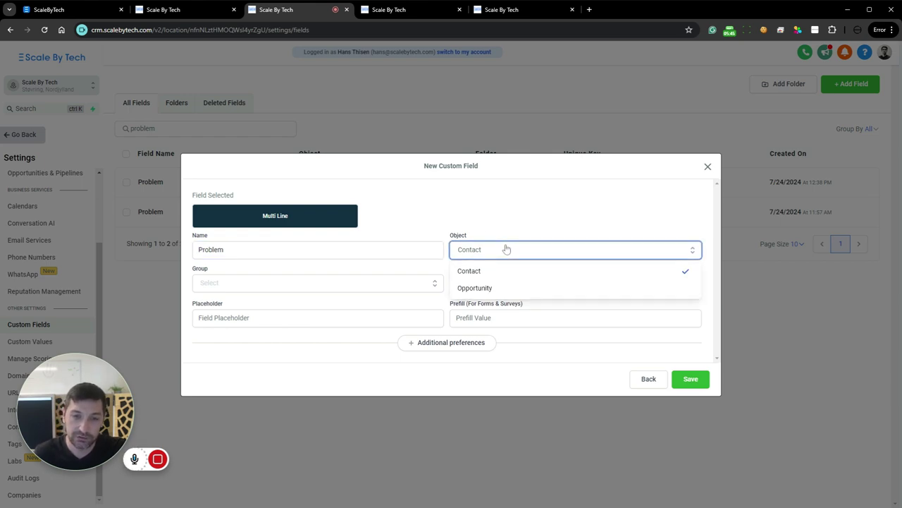
{"action": "left_click", "coordinate": [502, 289]}
{"action": "left_click", "coordinate": [391, 285]}
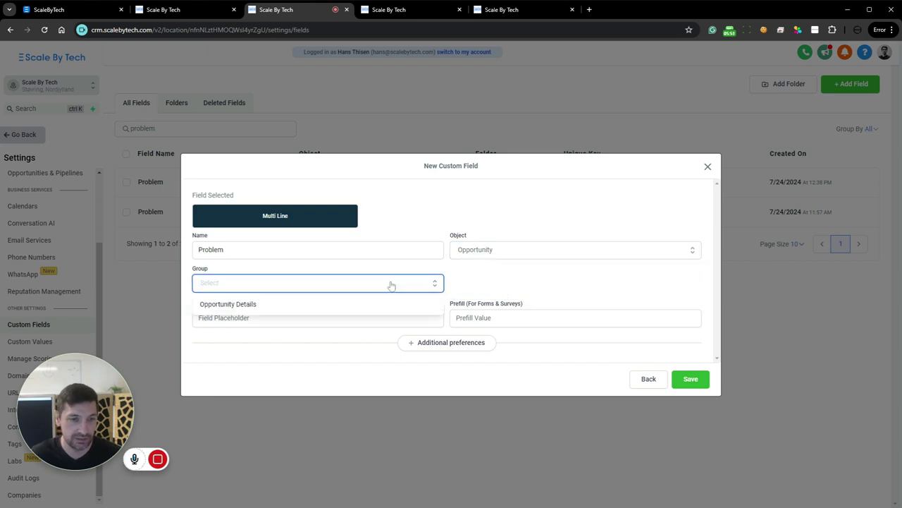
{"action": "left_click", "coordinate": [254, 304]}
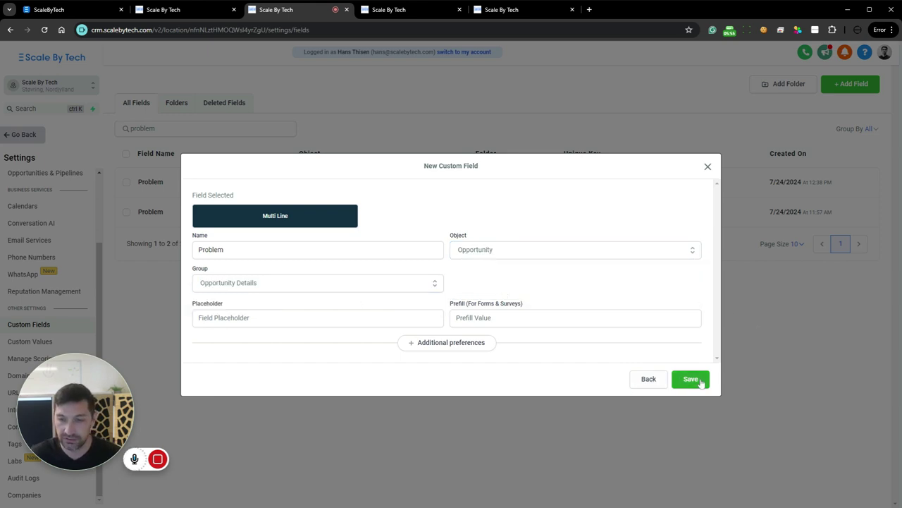
{"action": "left_click", "coordinate": [708, 167]}
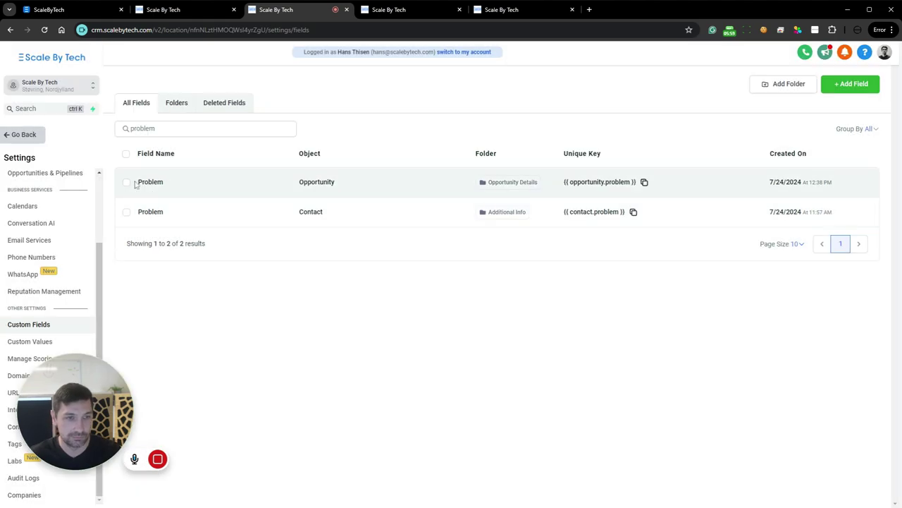
Step: Review the opportunity's Problem field entry and close the surplus browser tabs to reach the Automation workflow list
{"action": "left_click_drag", "start_coordinate": [199, 184], "coordinate": [667, 183]}
{"action": "left_click", "coordinate": [649, 305]}
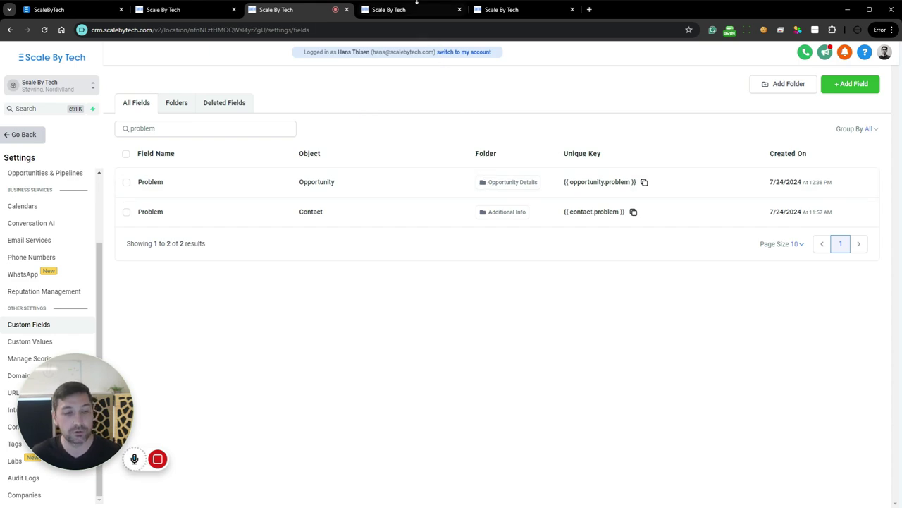
{"action": "left_click", "coordinate": [397, 10]}
{"action": "left_click", "coordinate": [345, 9]}
{"action": "left_click", "coordinate": [342, 9]}
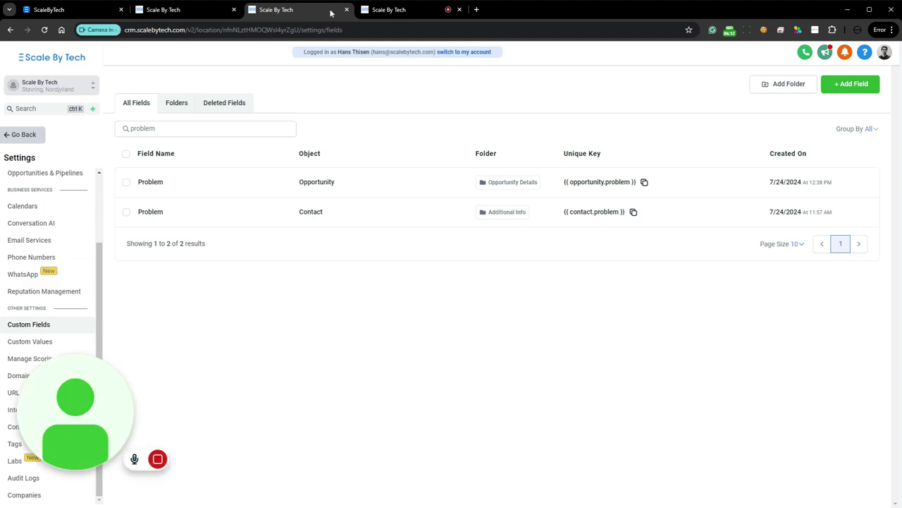
{"action": "left_click", "coordinate": [346, 10]}
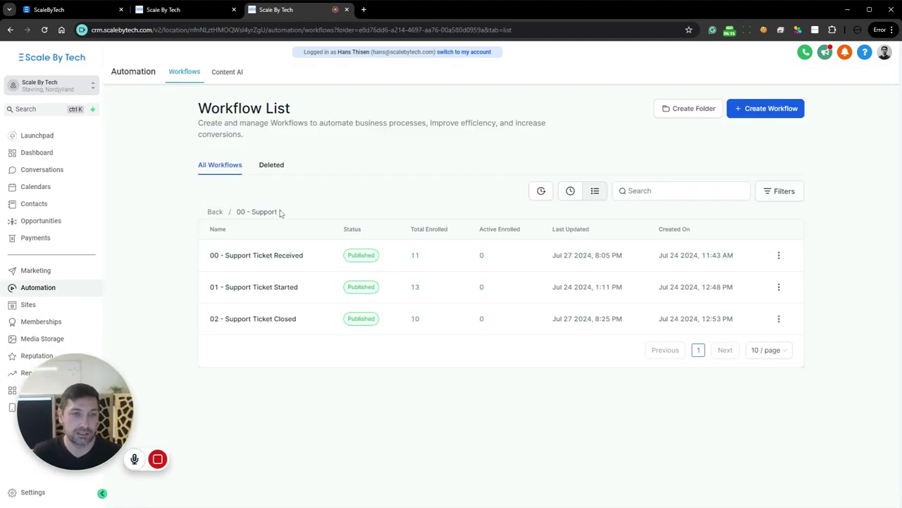
Step: Return to the workflow home list, reopen the "00 - Support" folder and open the "00 - Support Ticket Received" workflow
{"action": "left_click_drag", "start_coordinate": [280, 214], "coordinate": [240, 213]}
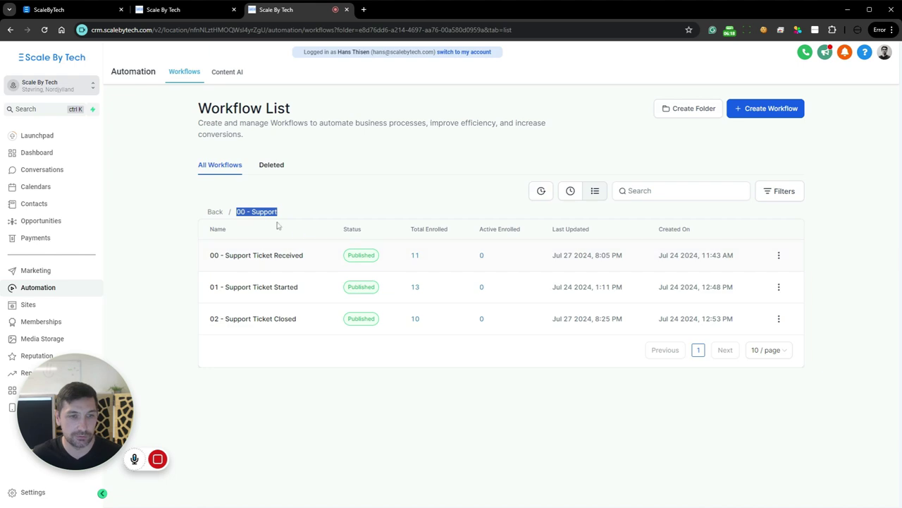
{"action": "left_click", "coordinate": [215, 212]}
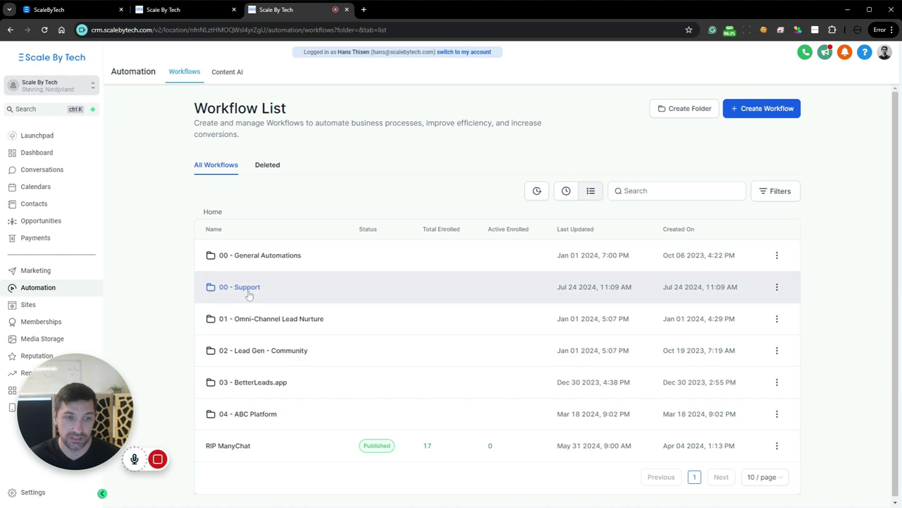
{"action": "left_click", "coordinate": [248, 293]}
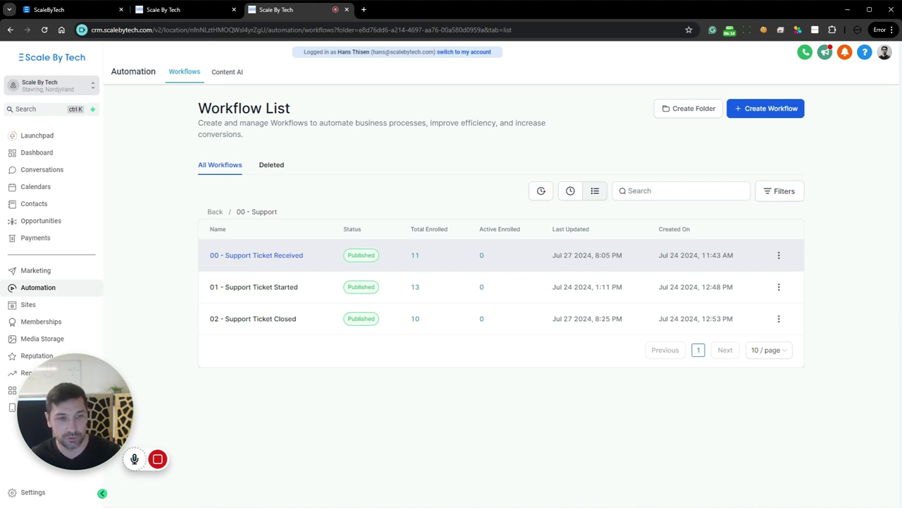
{"action": "left_click", "coordinate": [242, 260]}
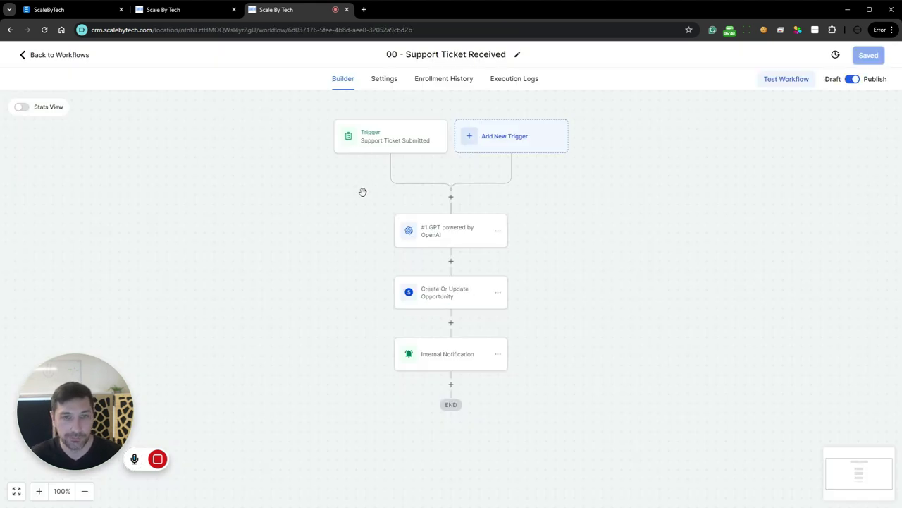
Step: Search the available workflow triggers for "form" and leave the trigger list without adding one
{"action": "left_click_drag", "start_coordinate": [362, 191], "coordinate": [526, 254]}
{"action": "scroll", "coordinate": [510, 256], "scroll_direction": "up", "scroll_amount": 5}
{"action": "scroll", "coordinate": [549, 280], "scroll_direction": "down", "scroll_amount": 3}
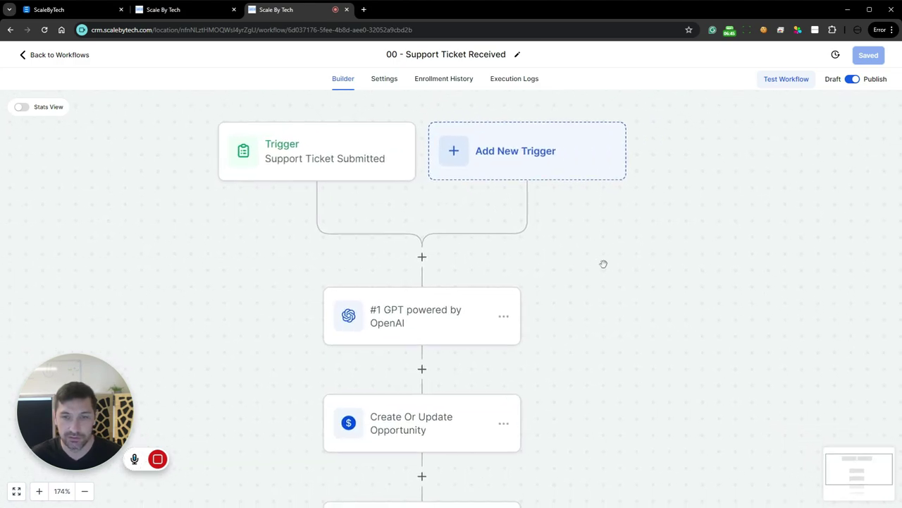
{"action": "left_click", "coordinate": [517, 153]}
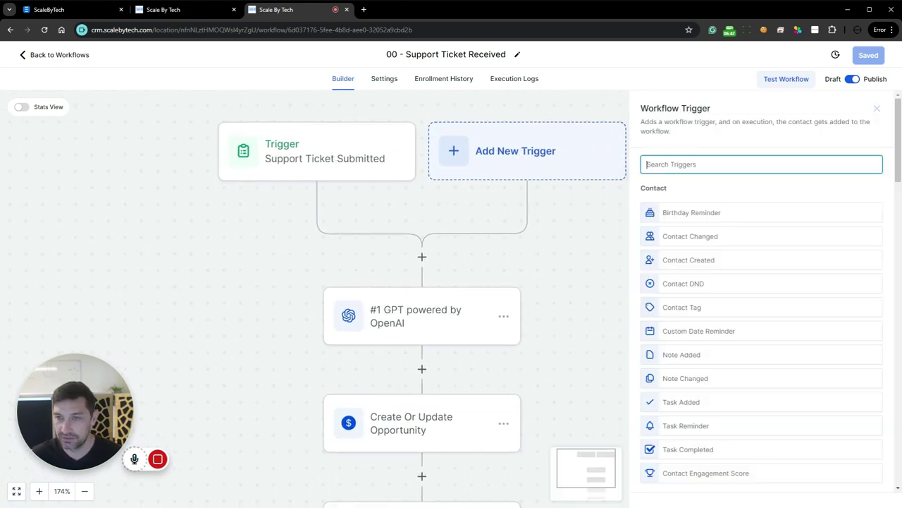
{"action": "type", "text": "form"}
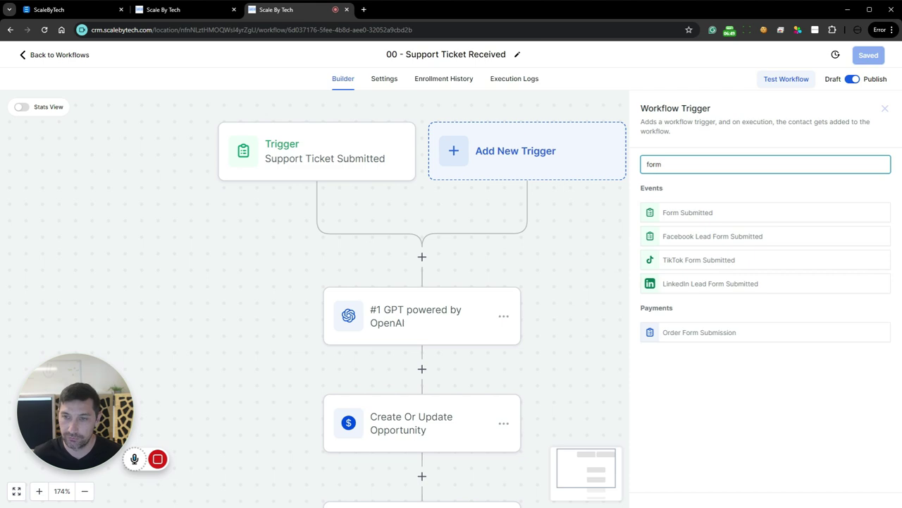
{"action": "left_click", "coordinate": [596, 245]}
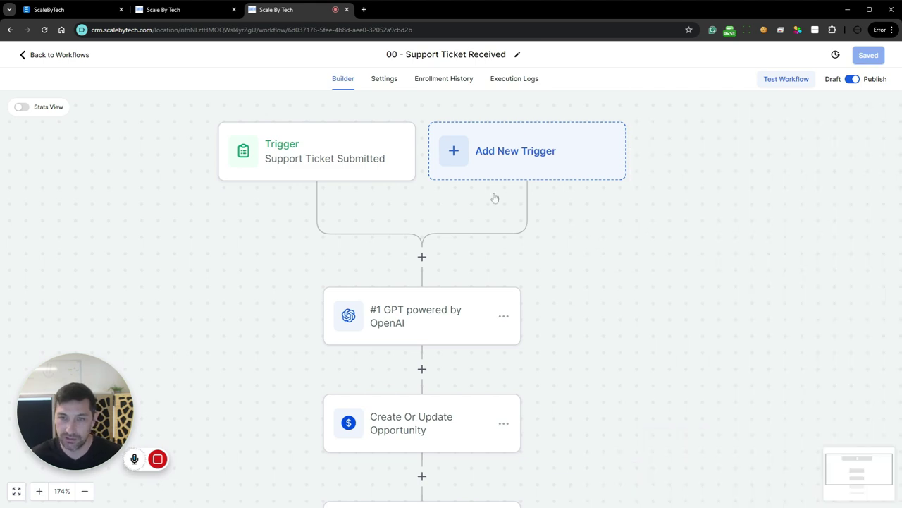
Step: Set the "Support Ticket Submitted" trigger's filter to Form is "Support Tickets" and close the trigger settings
{"action": "left_click", "coordinate": [347, 169]}
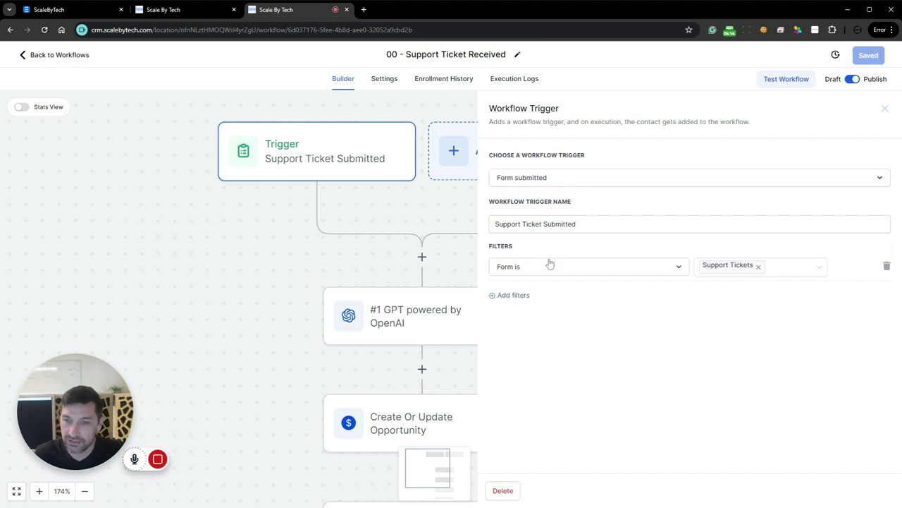
{"action": "left_click", "coordinate": [608, 268]}
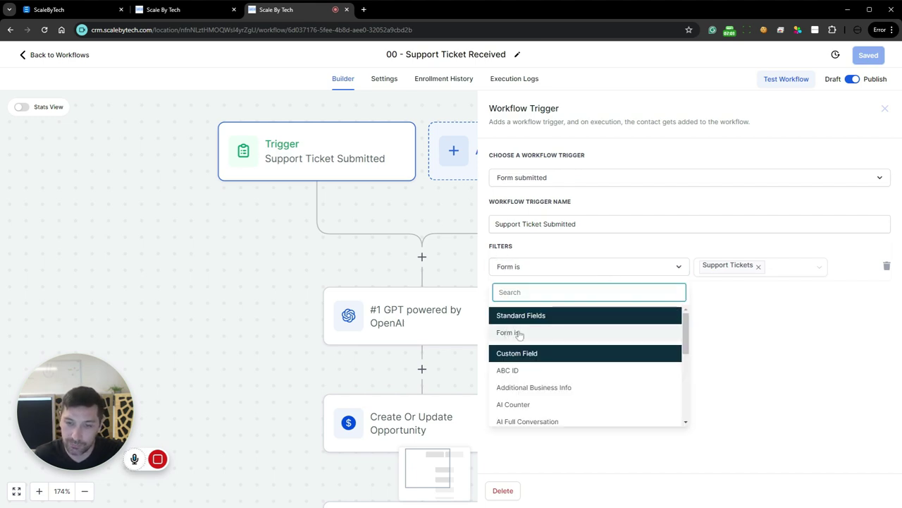
{"action": "left_click", "coordinate": [784, 292]}
{"action": "left_click", "coordinate": [790, 269]}
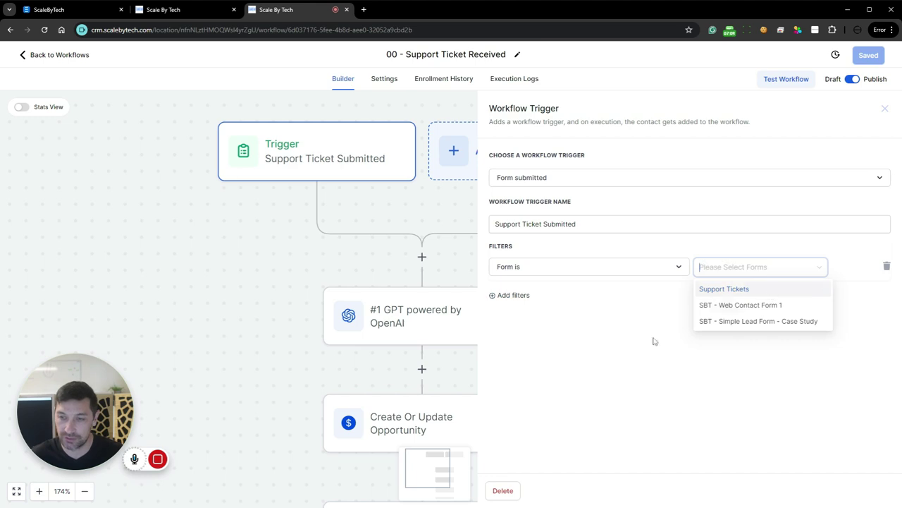
{"action": "left_click", "coordinate": [726, 287]}
{"action": "key", "text": "Escape"}
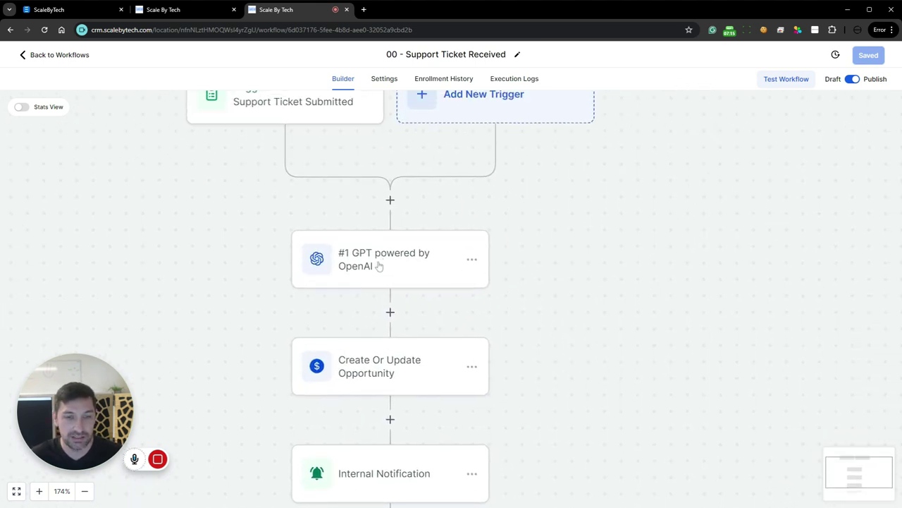
Step: Open the GPT powered by OpenAI action and examine its title-generating prompt, including the Support Request section
{"action": "left_click", "coordinate": [397, 262]}
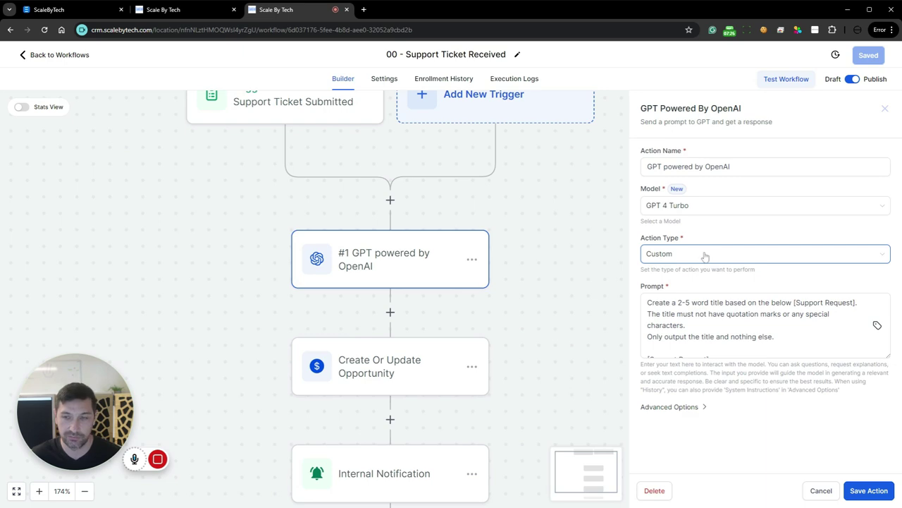
{"action": "left_click_drag", "start_coordinate": [776, 336], "coordinate": [647, 302]}
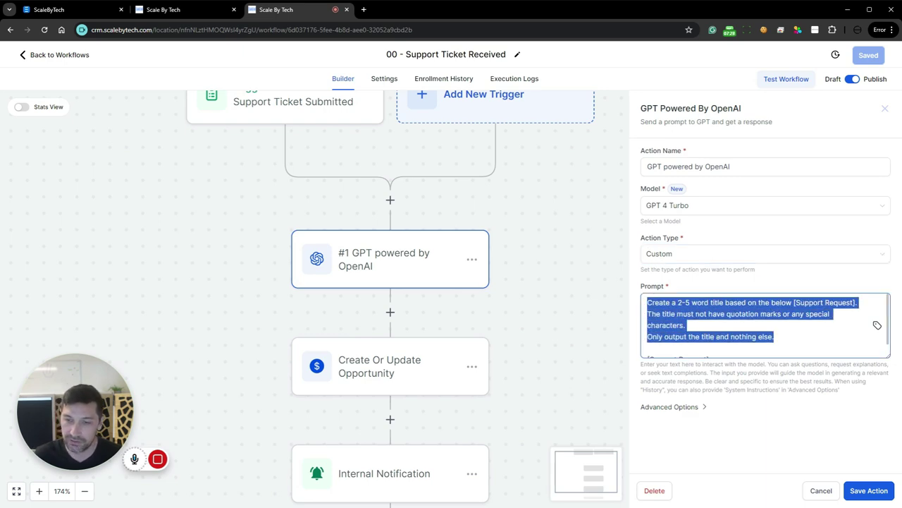
{"action": "left_click", "coordinate": [655, 302]}
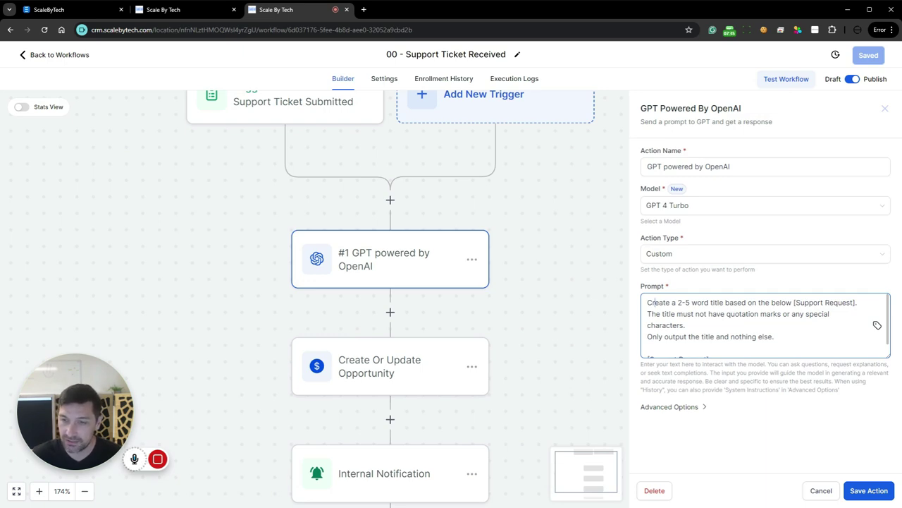
{"action": "scroll", "coordinate": [655, 302], "scroll_direction": "down", "scroll_amount": 1}
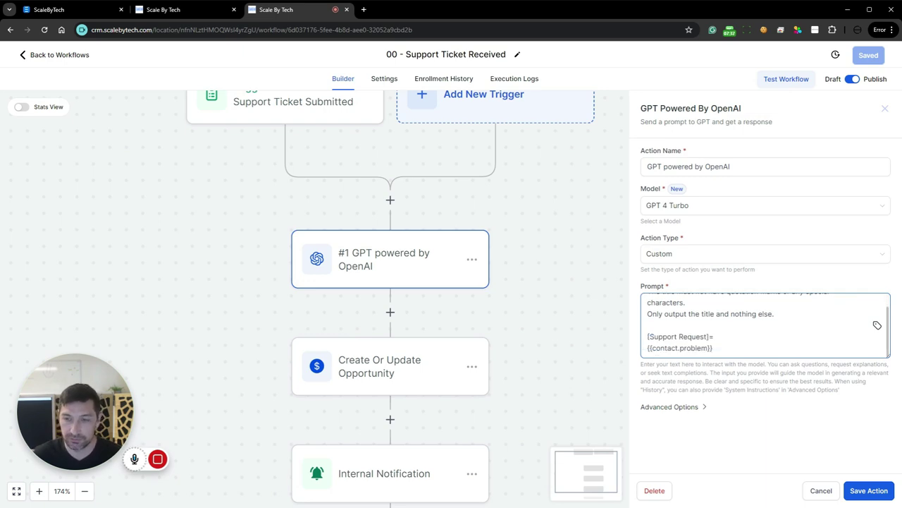
{"action": "left_click_drag", "start_coordinate": [647, 313], "coordinate": [763, 313]}
{"action": "left_click", "coordinate": [775, 313]}
{"action": "left_click_drag", "start_coordinate": [714, 336], "coordinate": [647, 336]}
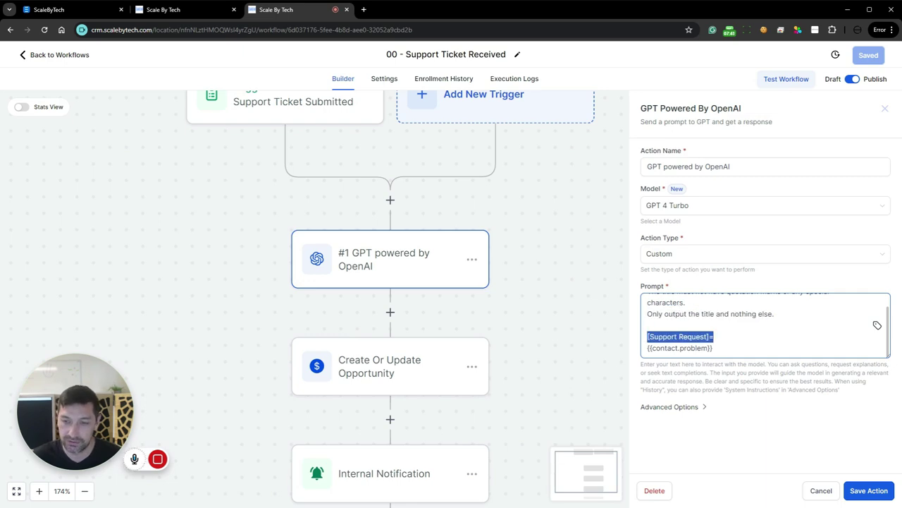
{"action": "left_click", "coordinate": [714, 336]}
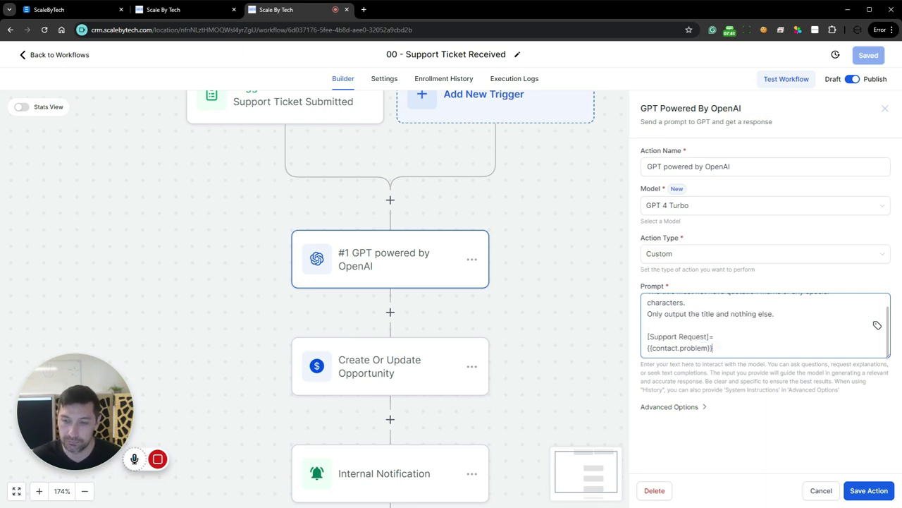
Step: Insert the contact's Problem custom field on a new line at the end of the GPT prompt
{"action": "key", "text": "Return"}
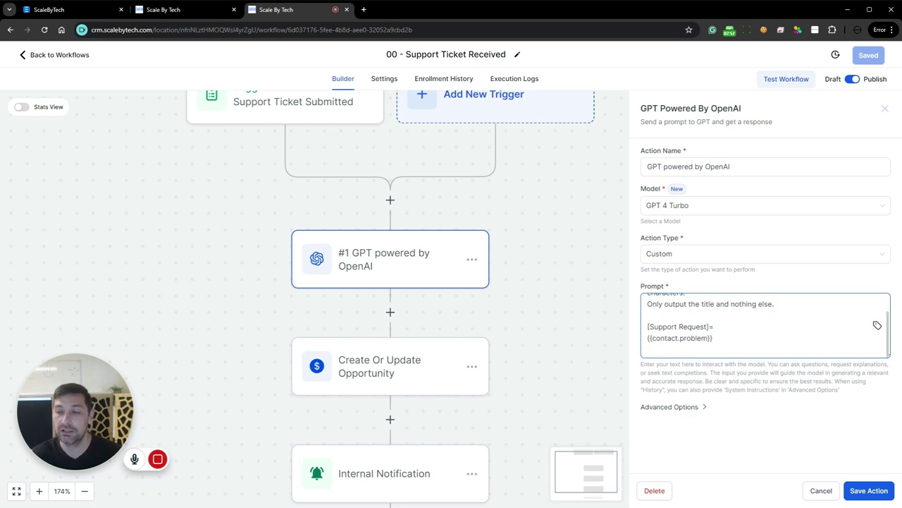
{"action": "left_click", "coordinate": [878, 329]}
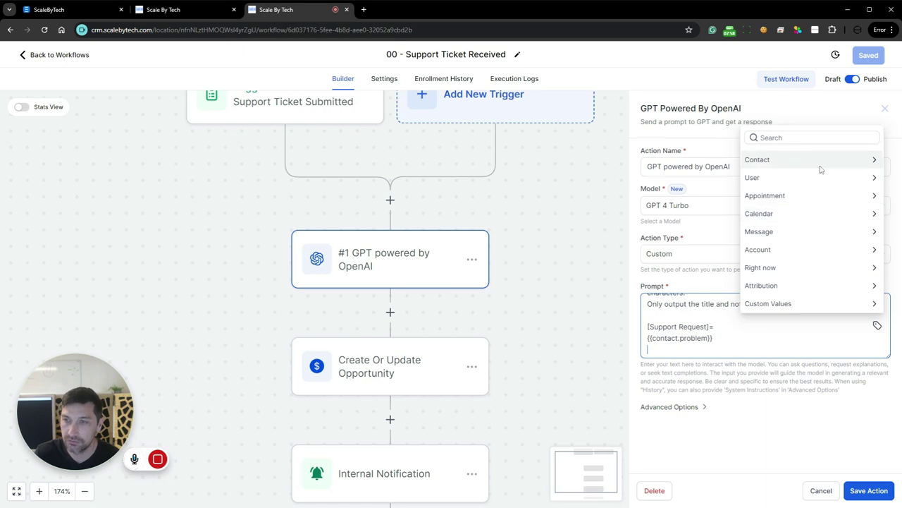
{"action": "left_click", "coordinate": [761, 166]}
{"action": "scroll", "coordinate": [816, 176], "scroll_direction": "down", "scroll_amount": 3}
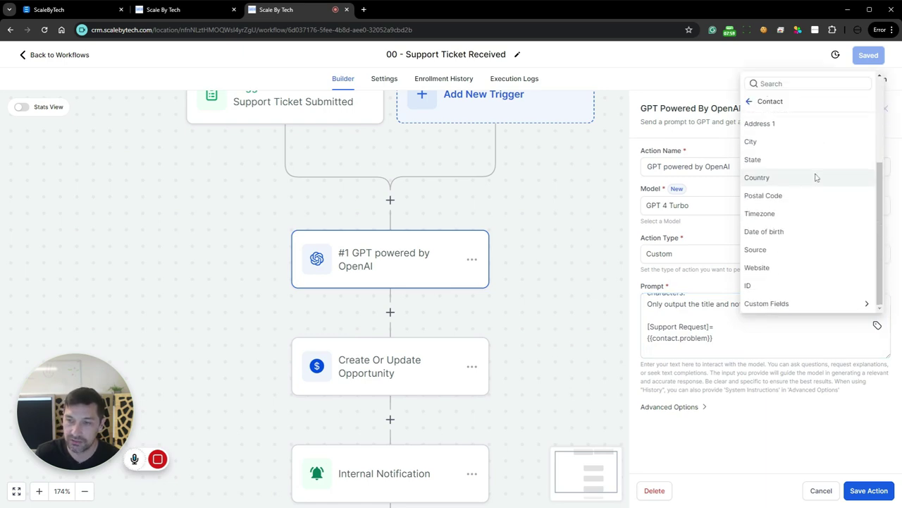
{"action": "left_click", "coordinate": [791, 304]}
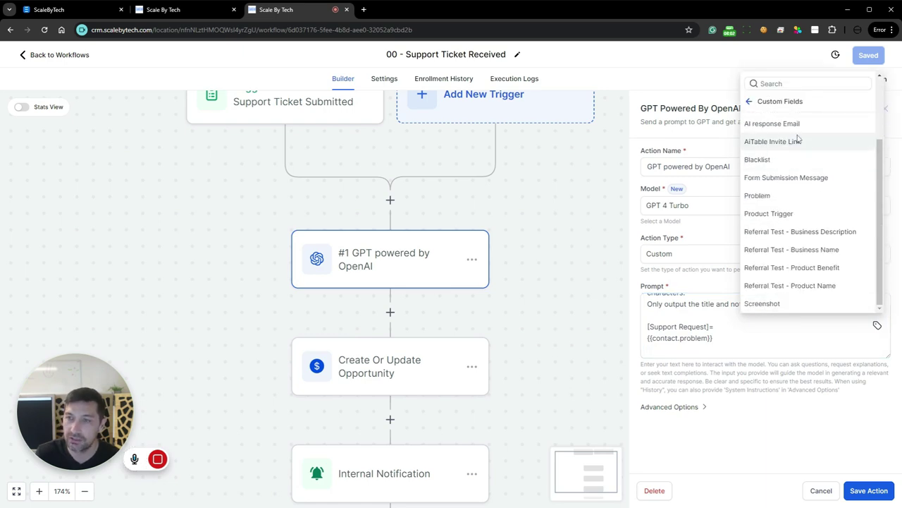
{"action": "left_click", "coordinate": [768, 196]}
Step: Delete the duplicate {{contact.problem}} line from the prompt and close the GPT action without saving
{"action": "left_click_drag", "start_coordinate": [713, 349], "coordinate": [647, 349]}
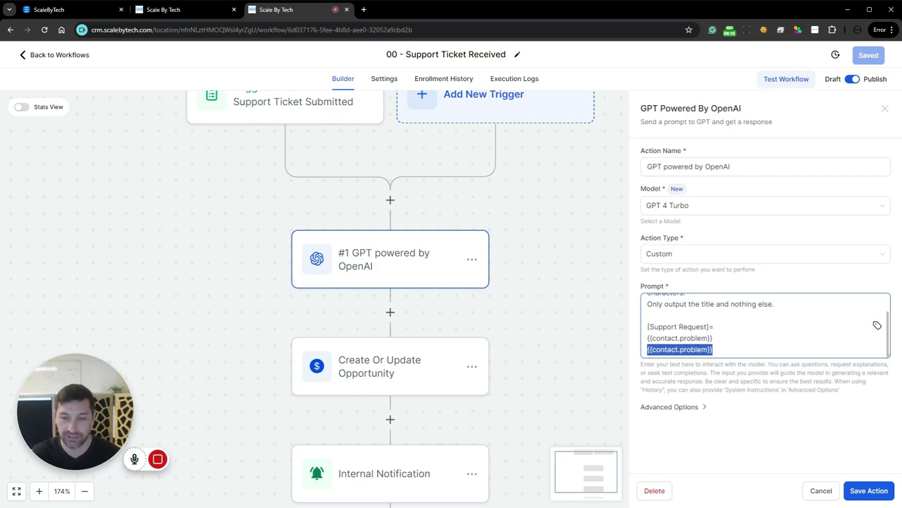
{"action": "key", "text": "BackSpace"}
{"action": "key", "text": "BackSpace"}
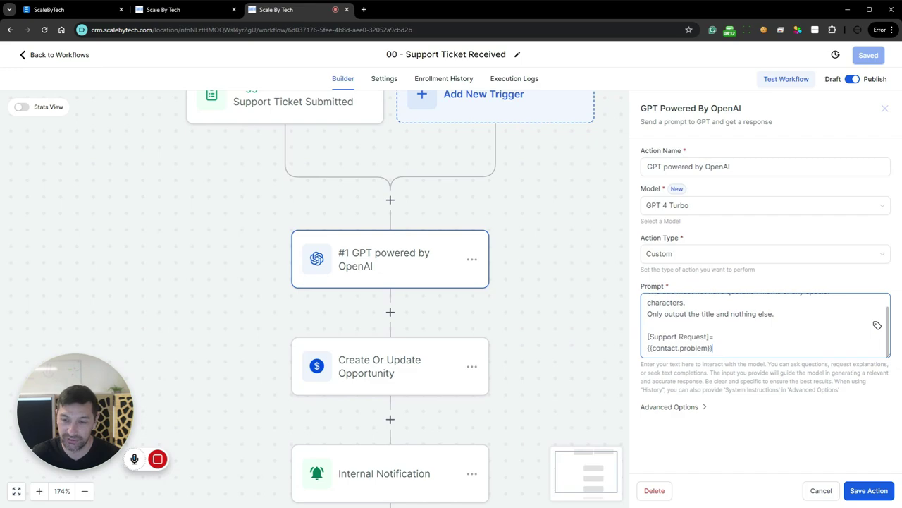
{"action": "left_click", "coordinate": [886, 108]}
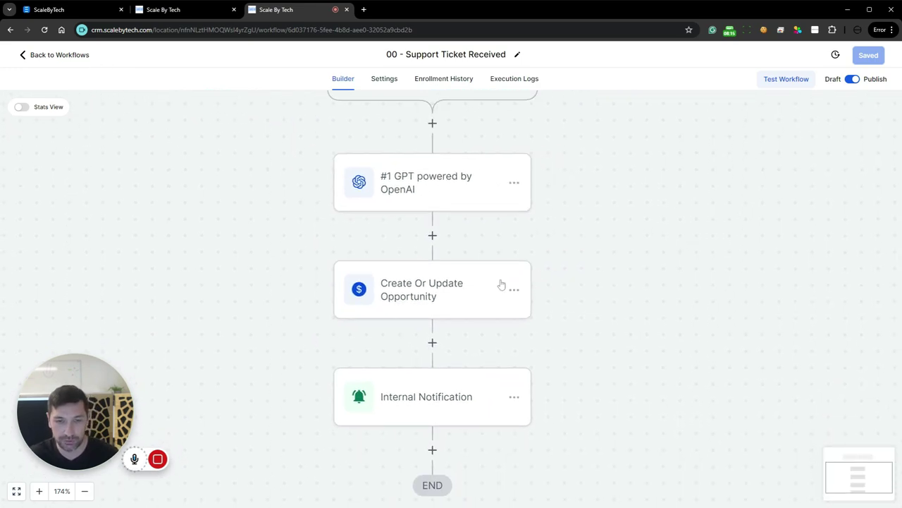
Step: Look up "op" in the actions available for a new step after the GPT action
{"action": "left_click", "coordinate": [432, 235]}
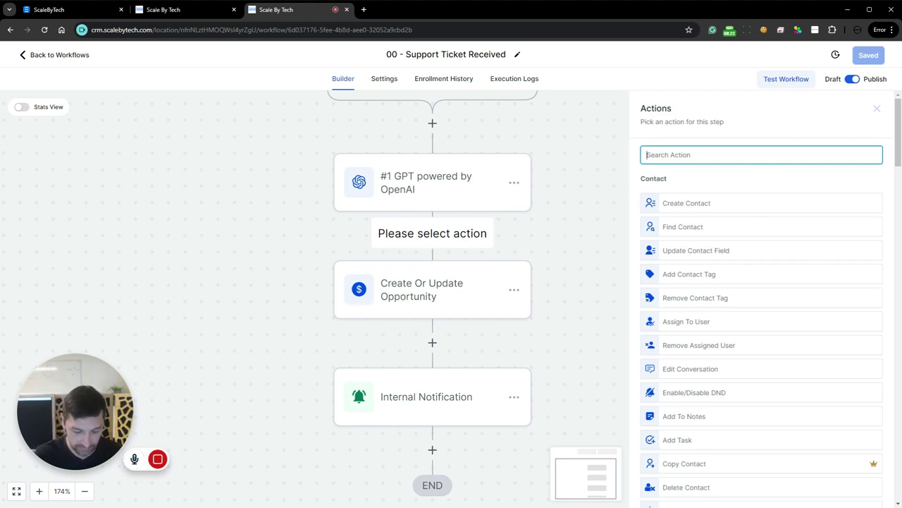
{"action": "type", "text": "op"}
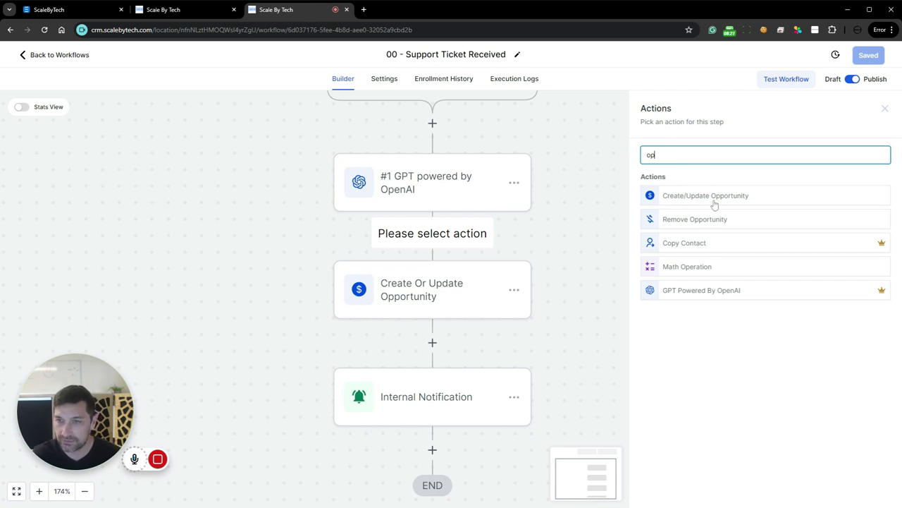
Step: Set the existing Create Or Update Opportunity action to the Support pipeline and the New Ticket stage
{"action": "left_click", "coordinate": [505, 271]}
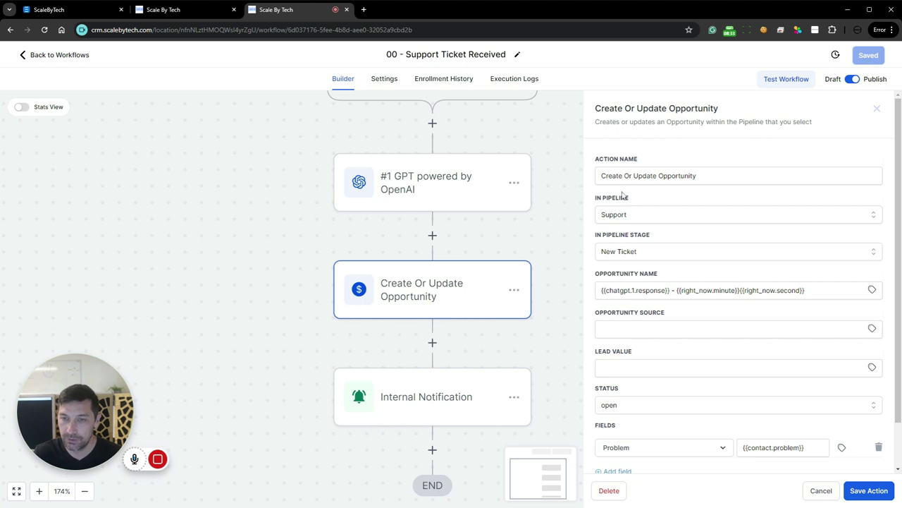
{"action": "left_click", "coordinate": [628, 215]}
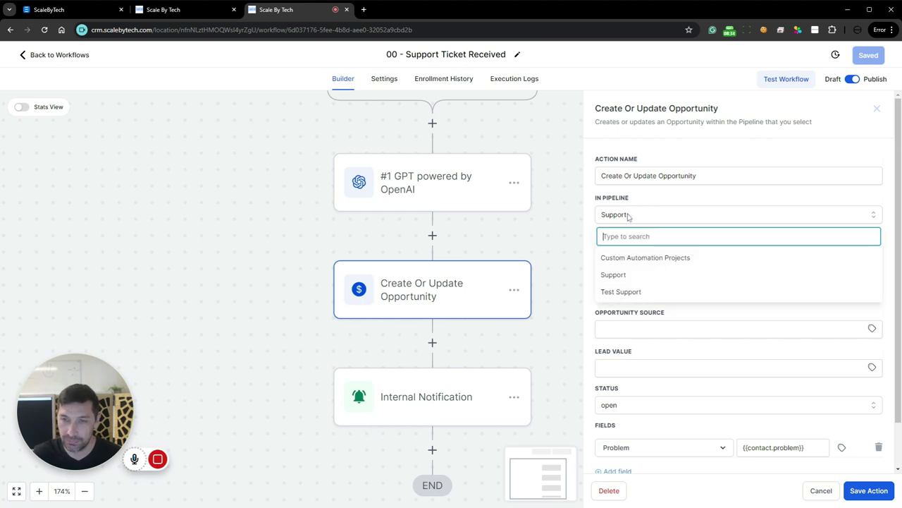
{"action": "left_click", "coordinate": [627, 275]}
{"action": "scroll", "coordinate": [702, 214], "scroll_direction": "down", "scroll_amount": 1}
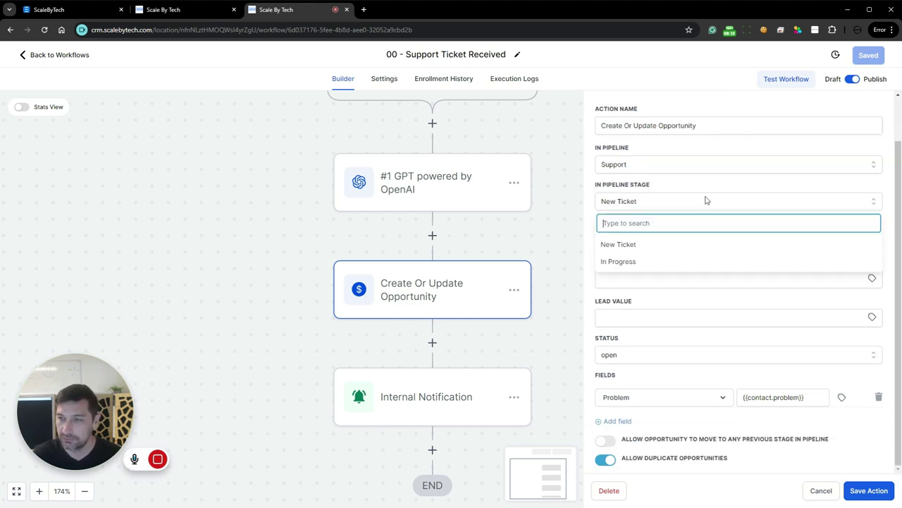
{"action": "left_click", "coordinate": [708, 201]}
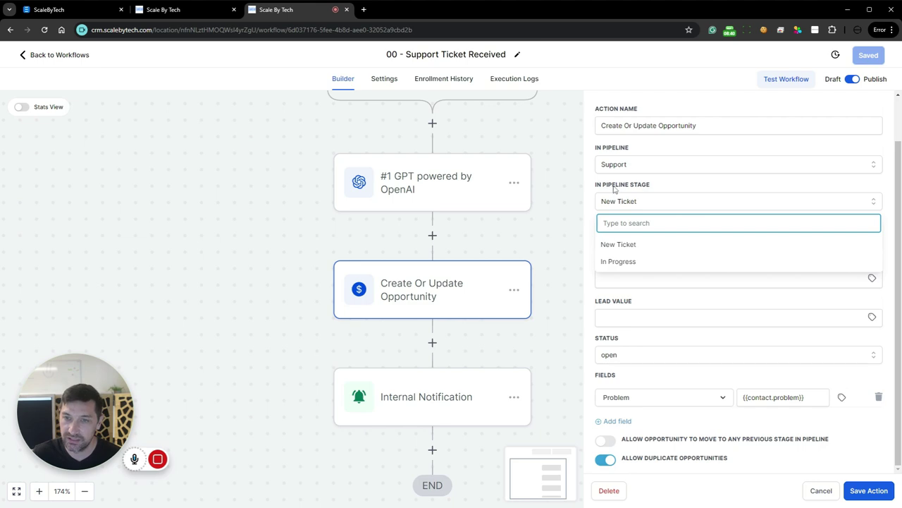
{"action": "left_click", "coordinate": [655, 241]}
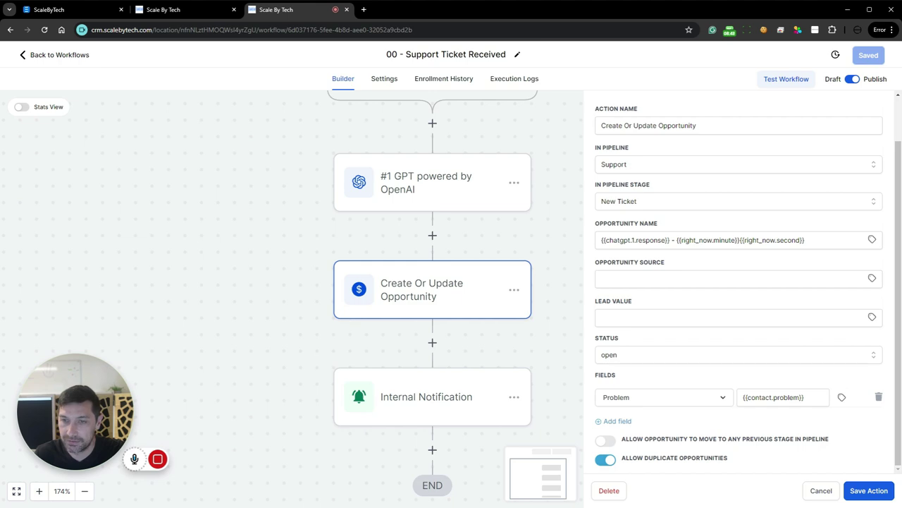
Step: Insert the #1 GPT Powered By OpenAI response at the start of the opportunity name and delete the duplicate value
{"action": "left_click", "coordinate": [601, 239]}
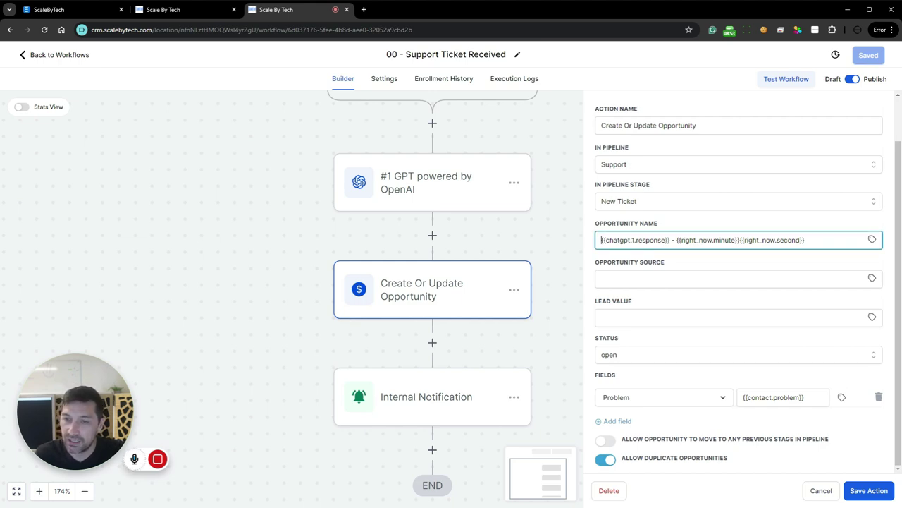
{"action": "left_click", "coordinate": [872, 240]}
{"action": "scroll", "coordinate": [850, 279], "scroll_direction": "down", "scroll_amount": 3}
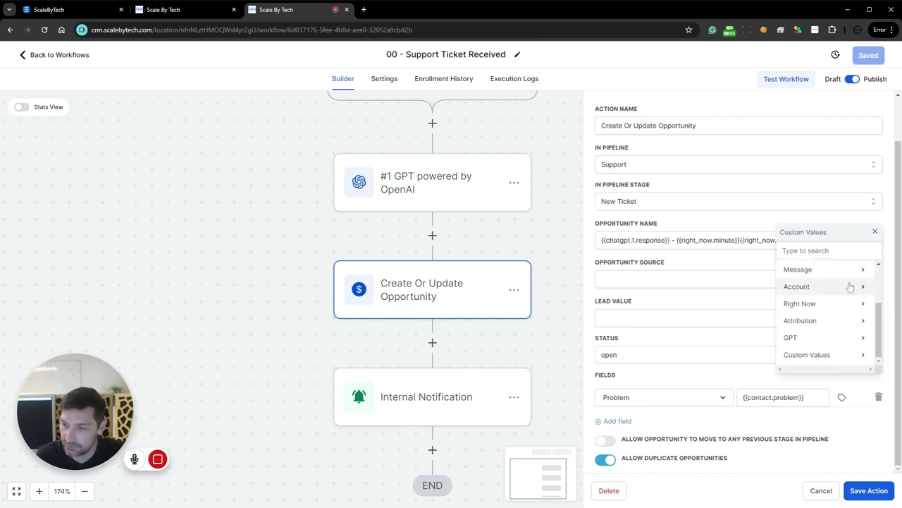
{"action": "left_click", "coordinate": [876, 230]}
{"action": "left_click", "coordinate": [874, 240]}
{"action": "scroll", "coordinate": [821, 321], "scroll_direction": "down", "scroll_amount": 4}
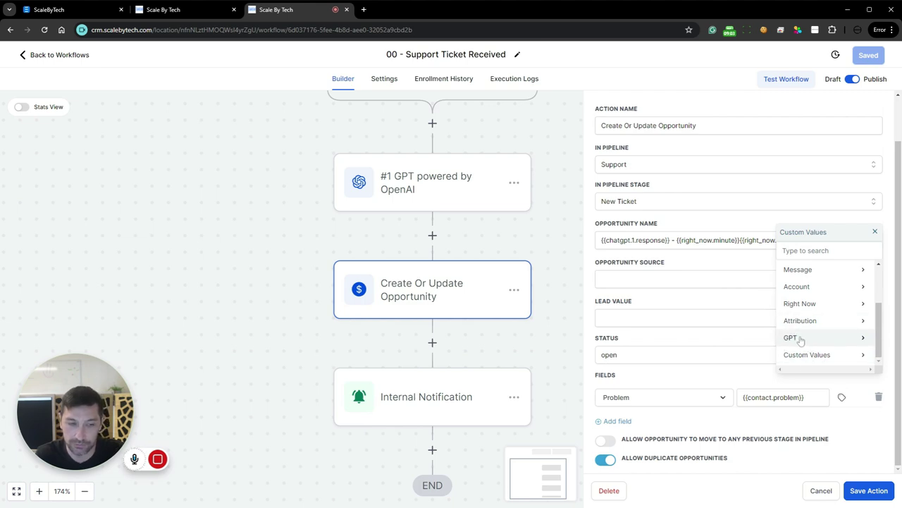
{"action": "left_click", "coordinate": [801, 338]}
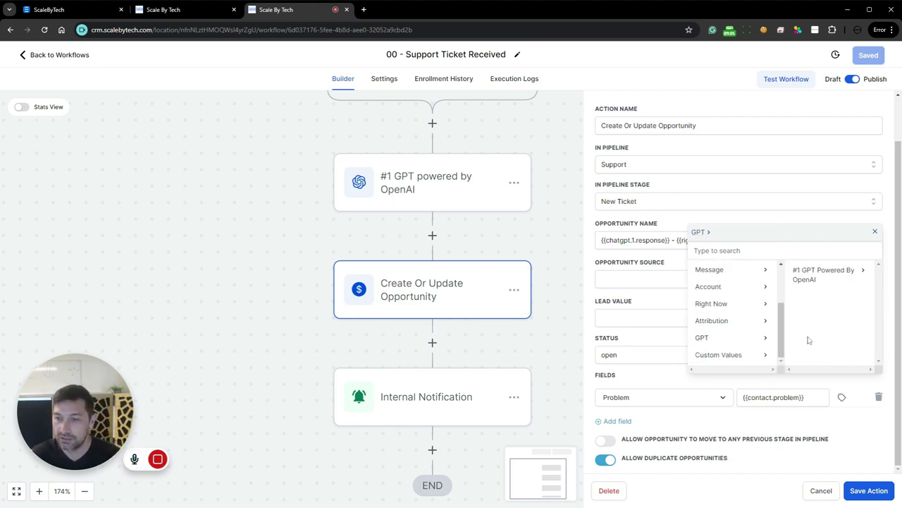
{"action": "left_click", "coordinate": [851, 271]}
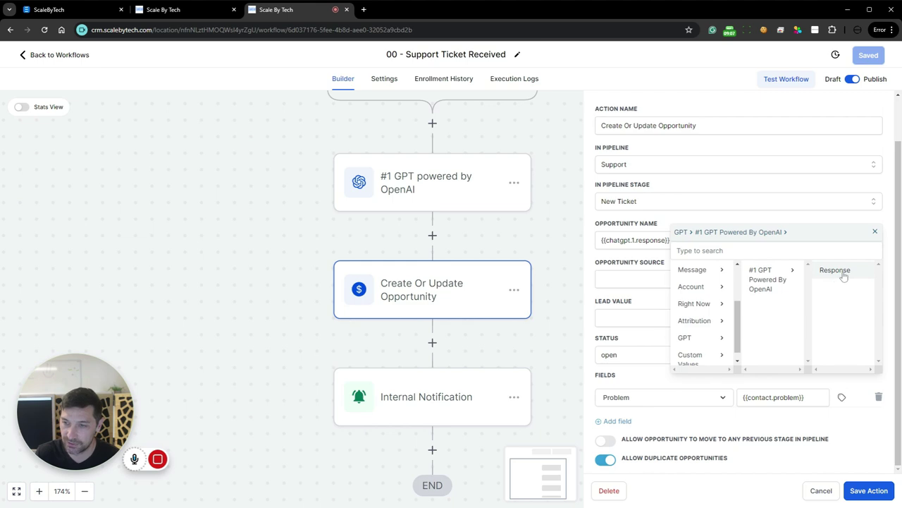
{"action": "left_click", "coordinate": [846, 272]}
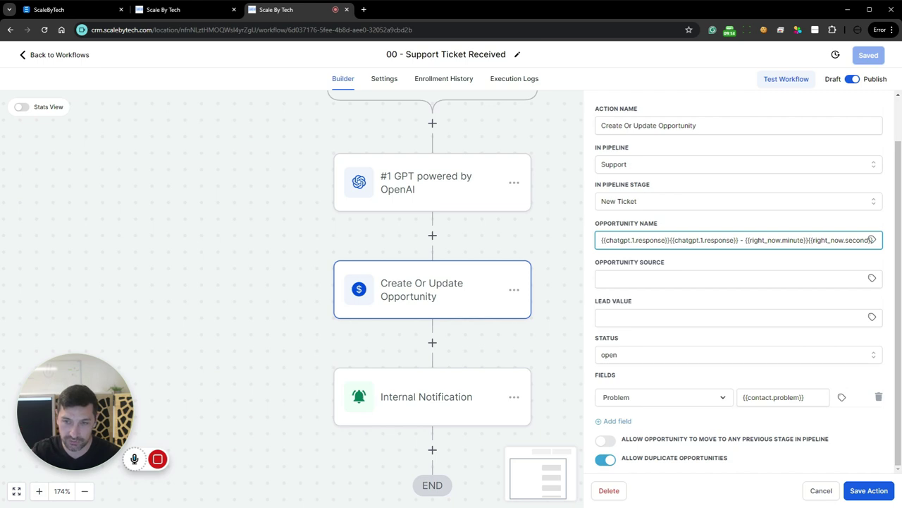
{"action": "key", "text": "shift+Home"}
{"action": "key", "text": "BackSpace"}
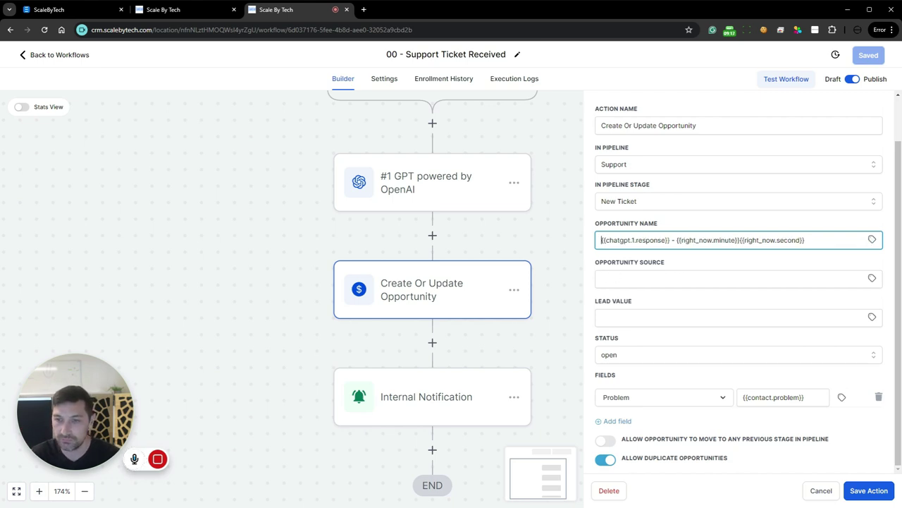
Step: Examine the dash and the minute and second values that follow the GPT response in the opportunity name
{"action": "double_click", "coordinate": [673, 240]}
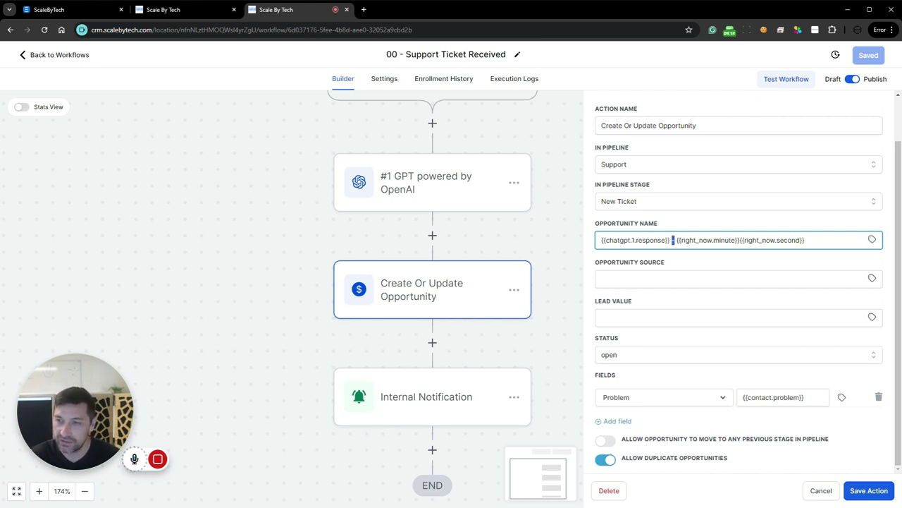
{"action": "left_click_drag", "start_coordinate": [805, 239], "coordinate": [678, 240]}
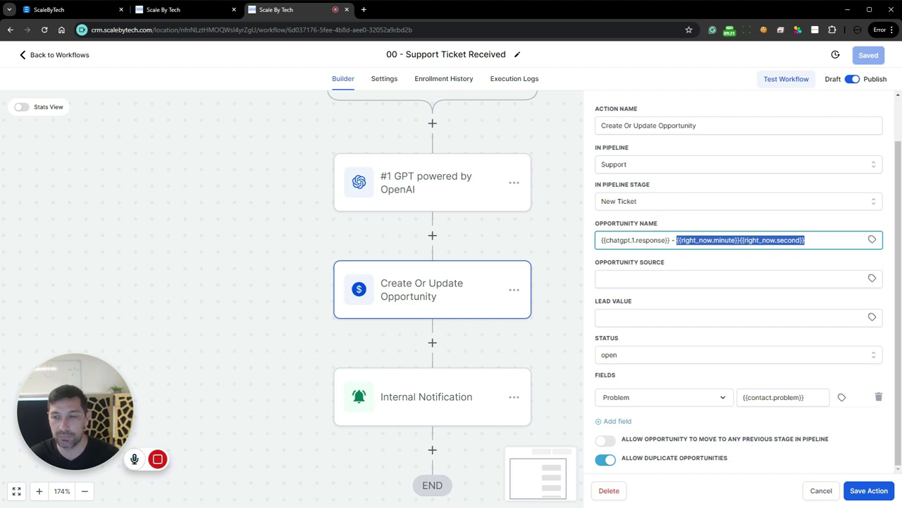
{"action": "left_click", "coordinate": [832, 243]}
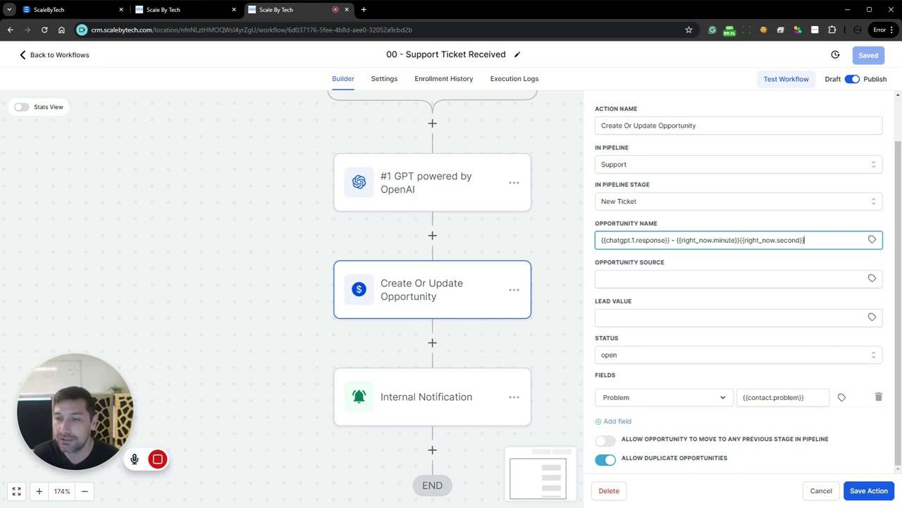
{"action": "left_click_drag", "start_coordinate": [739, 240], "coordinate": [675, 240]}
{"action": "left_click", "coordinate": [676, 240]}
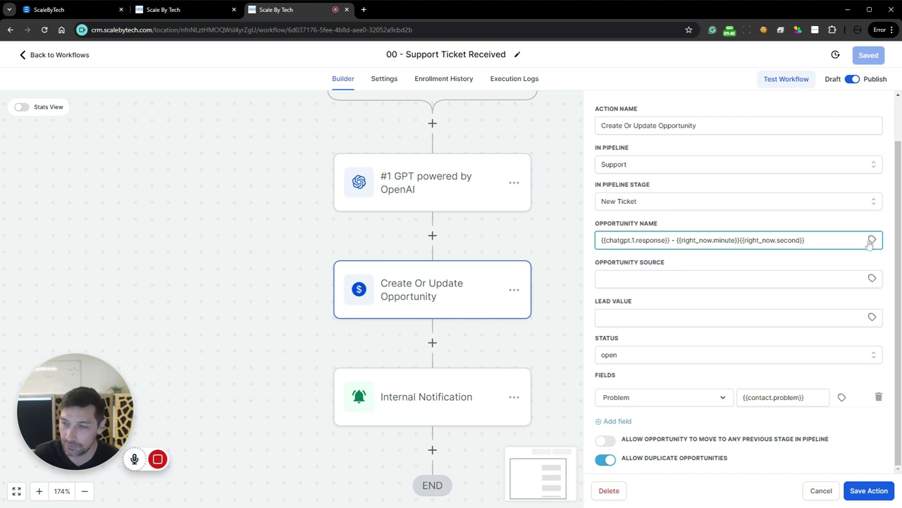
{"action": "double_click", "coordinate": [725, 240]}
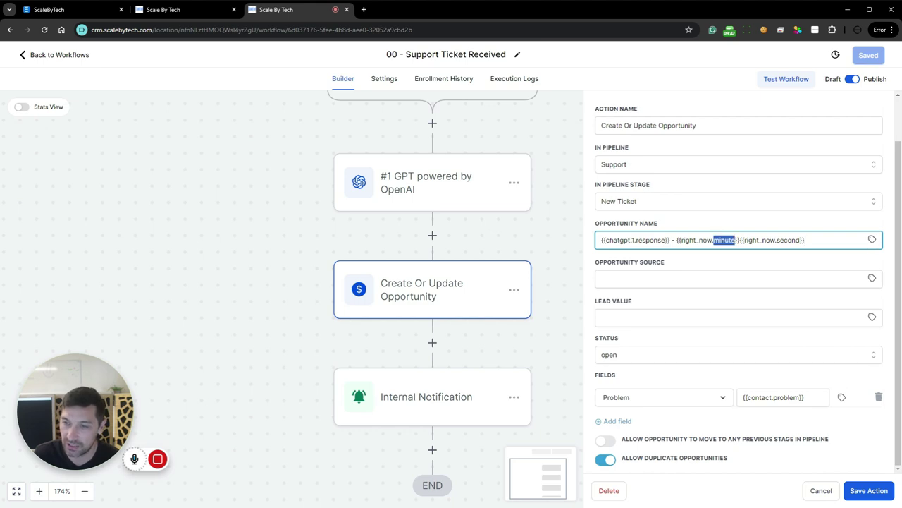
{"action": "double_click", "coordinate": [789, 240]}
{"action": "left_click", "coordinate": [789, 240]}
Step: Look up the Second value among the Right Now custom values available for the opportunity name
{"action": "left_click", "coordinate": [872, 240]}
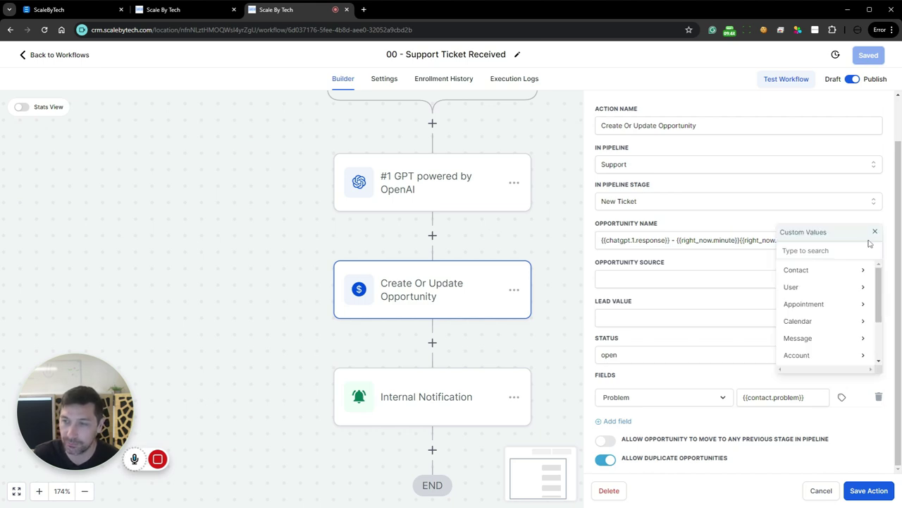
{"action": "scroll", "coordinate": [846, 275], "scroll_direction": "down", "scroll_amount": 2}
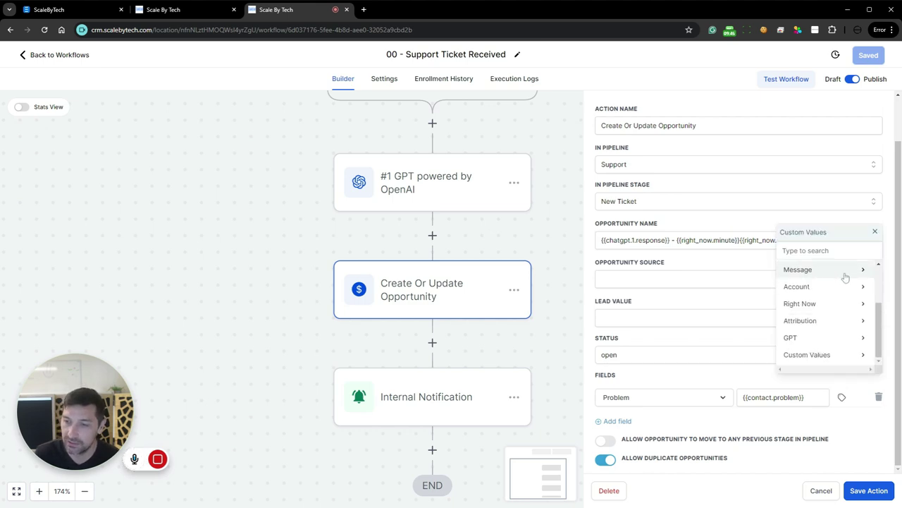
{"action": "left_click", "coordinate": [807, 306]}
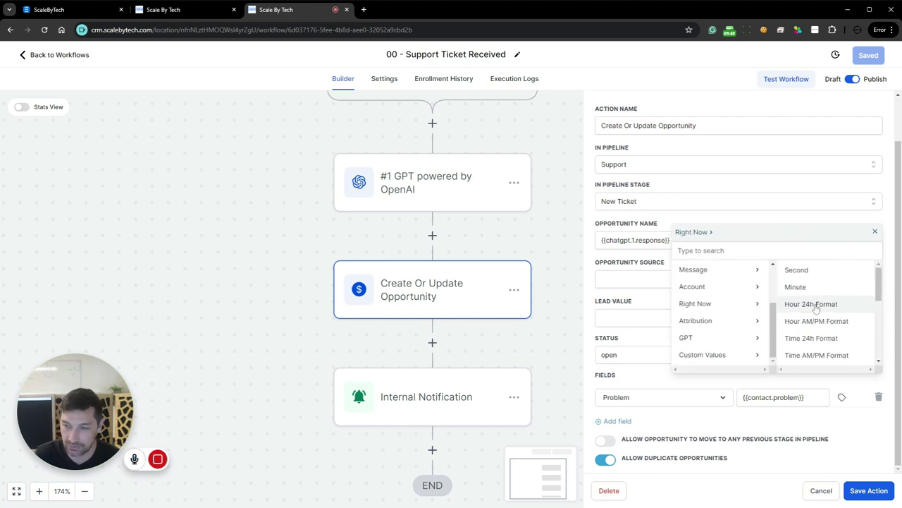
{"action": "left_click", "coordinate": [797, 270]}
{"action": "left_click_drag", "start_coordinate": [805, 240], "coordinate": [677, 240]}
{"action": "left_click", "coordinate": [672, 239]}
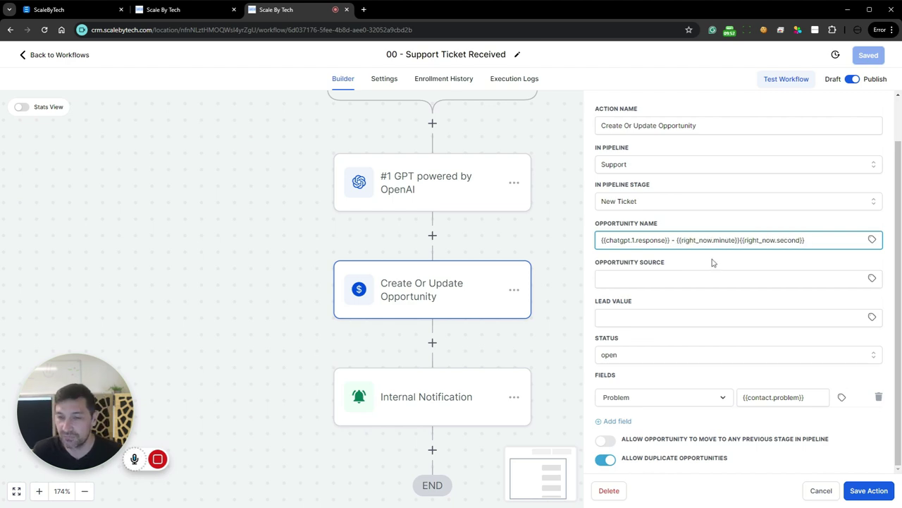
{"action": "type", "text": "-"}
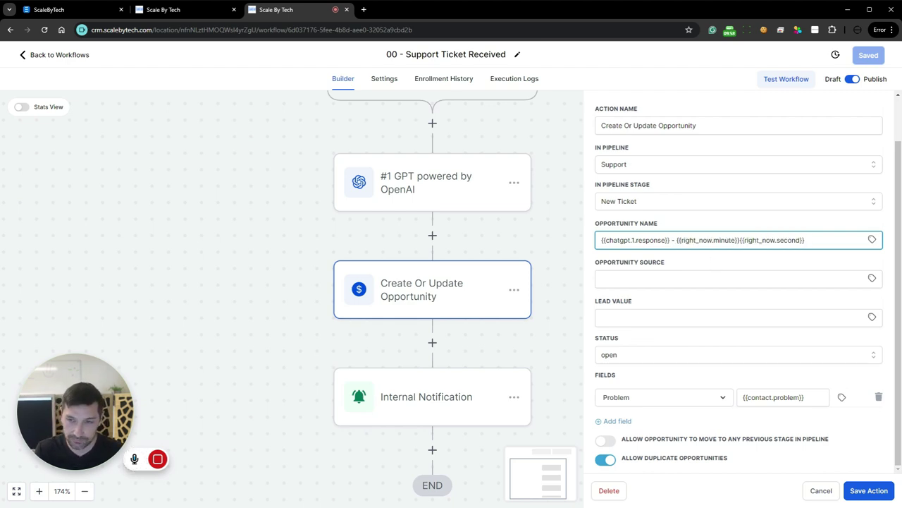
Step: Choose open as the opportunity status
{"action": "left_click", "coordinate": [683, 264]}
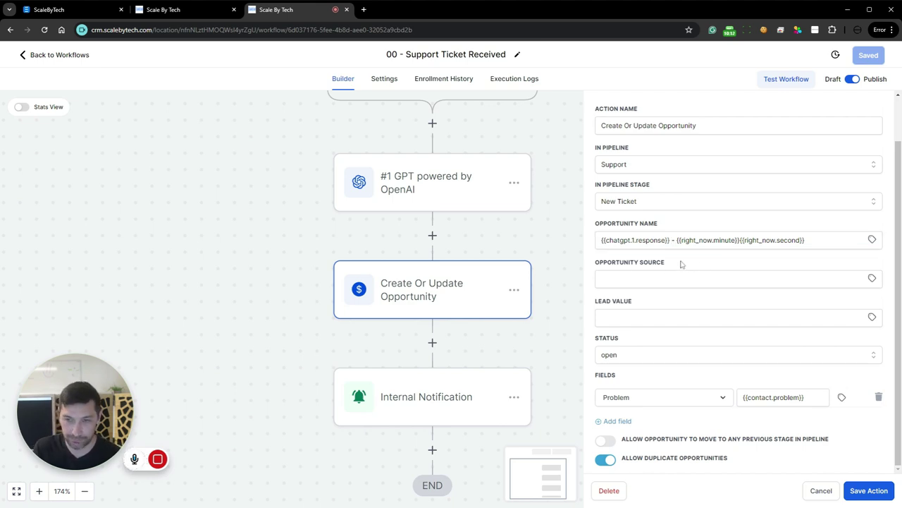
{"action": "left_click", "coordinate": [645, 358]}
{"action": "left_click", "coordinate": [638, 377]}
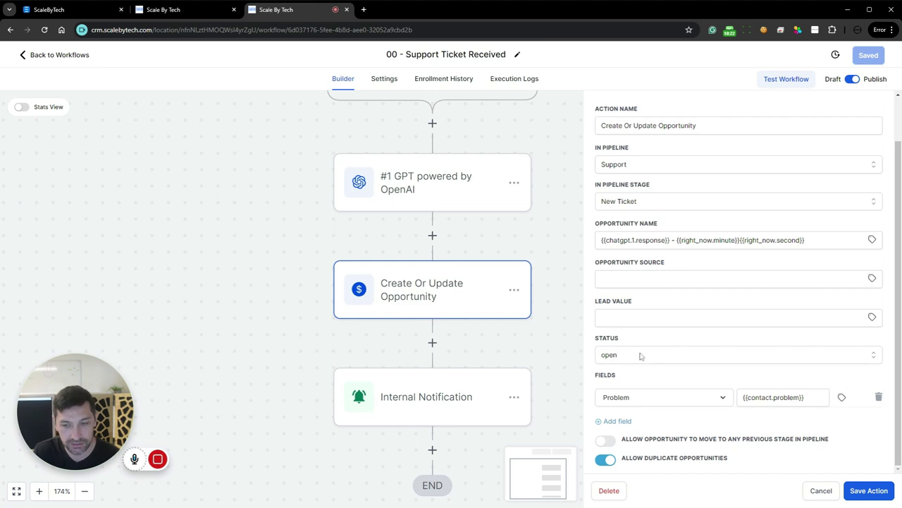
Step: Delete the existing Problem field row from the opportunity action and add a new field mapped to Problem
{"action": "left_click", "coordinate": [879, 397]}
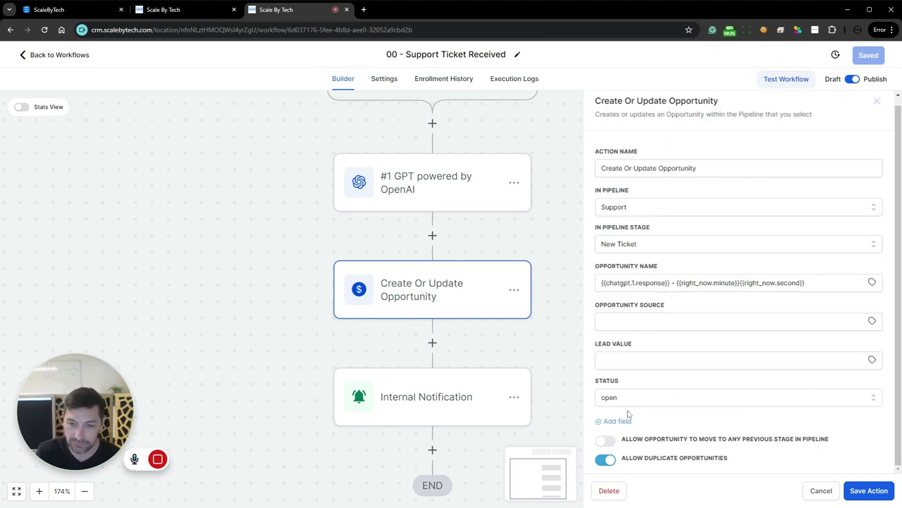
{"action": "left_click", "coordinate": [602, 422]}
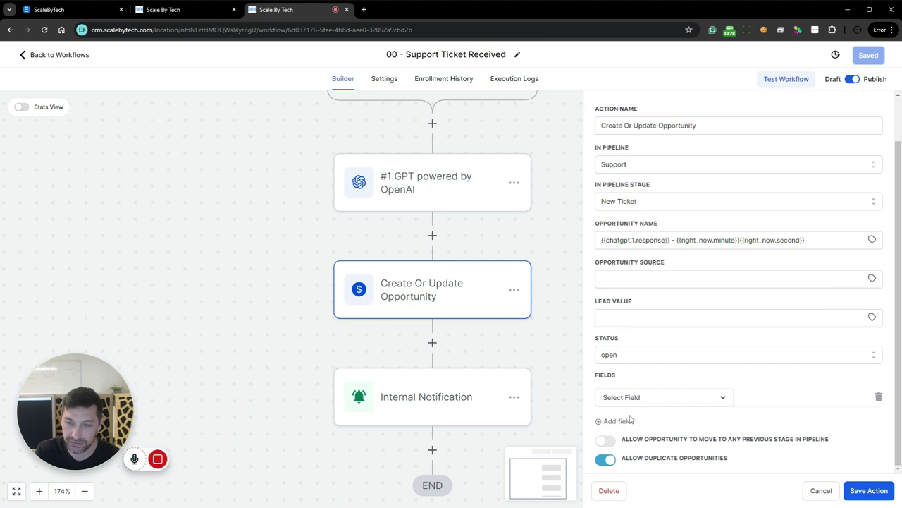
{"action": "left_click", "coordinate": [689, 399]}
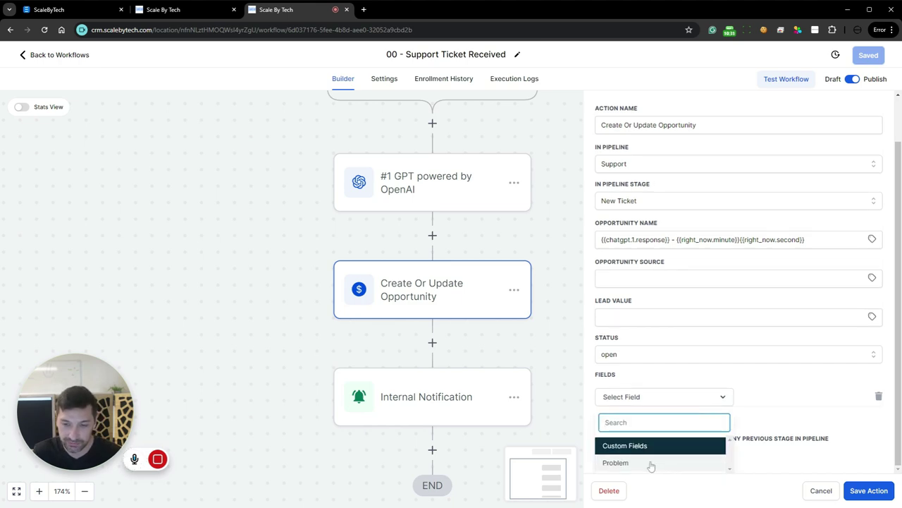
{"action": "left_click", "coordinate": [616, 462]}
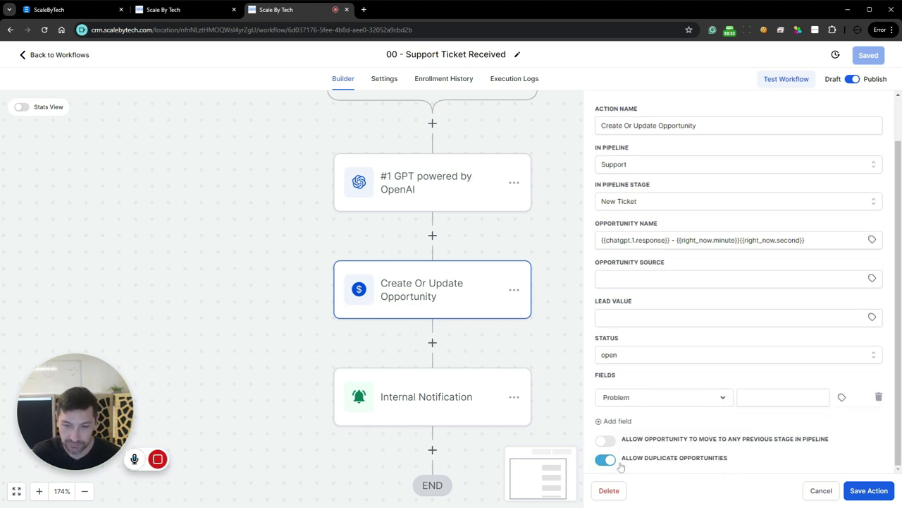
Step: Fill the opportunity's Problem field with the contact's Problem custom field
{"action": "left_click", "coordinate": [751, 399]}
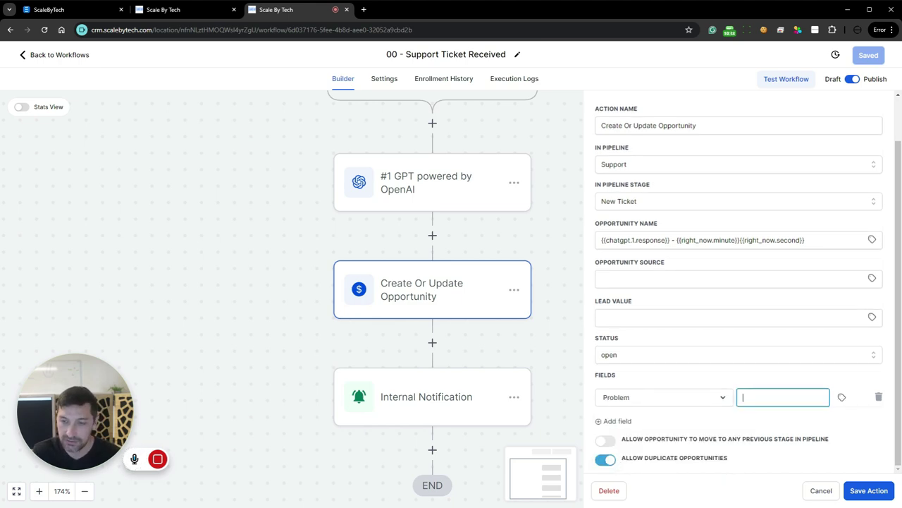
{"action": "left_click", "coordinate": [842, 398]}
{"action": "left_click", "coordinate": [797, 437]}
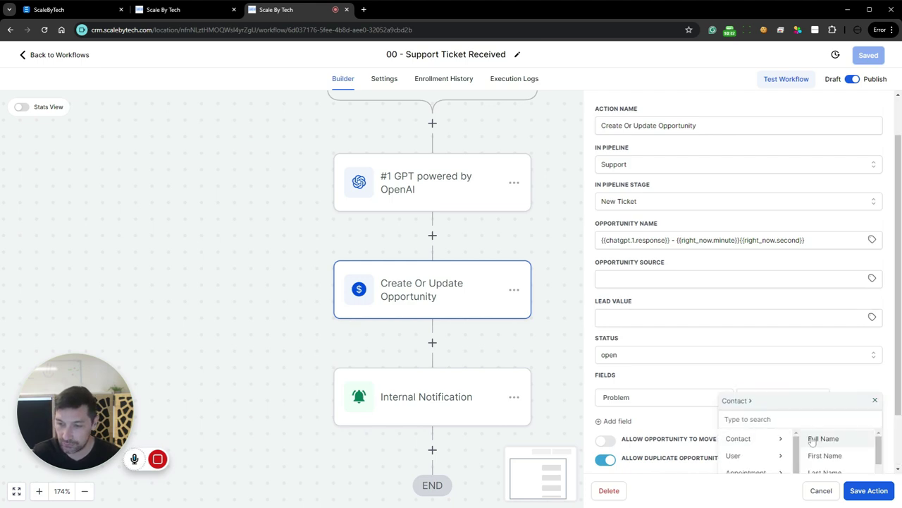
{"action": "scroll", "coordinate": [853, 409], "scroll_direction": "down", "scroll_amount": 3}
{"action": "scroll", "coordinate": [848, 408], "scroll_direction": "up", "scroll_amount": 3}
{"action": "scroll", "coordinate": [838, 395], "scroll_direction": "down", "scroll_amount": 3}
{"action": "left_click", "coordinate": [839, 456]}
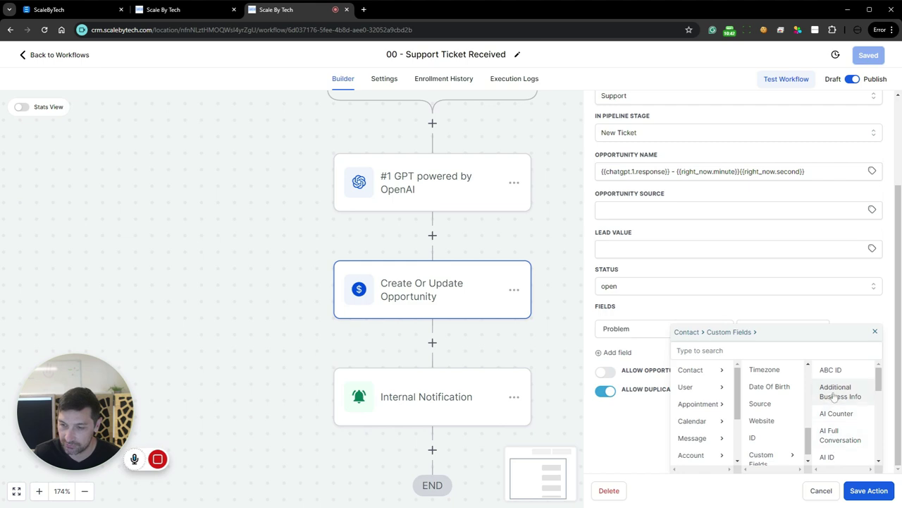
{"action": "scroll", "coordinate": [846, 395], "scroll_direction": "down", "scroll_amount": 10}
{"action": "scroll", "coordinate": [849, 395], "scroll_direction": "down", "scroll_amount": 2}
{"action": "scroll", "coordinate": [849, 398], "scroll_direction": "up", "scroll_amount": 5}
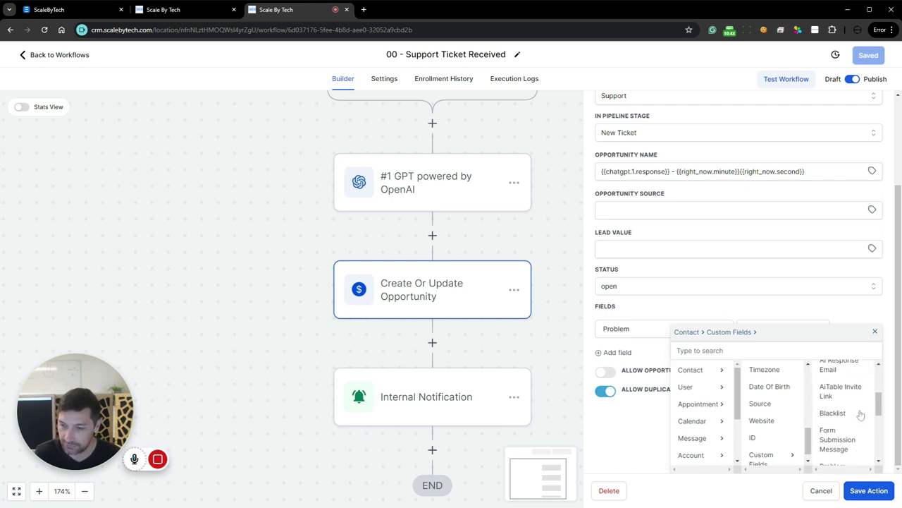
{"action": "scroll", "coordinate": [843, 429], "scroll_direction": "down", "scroll_amount": 1}
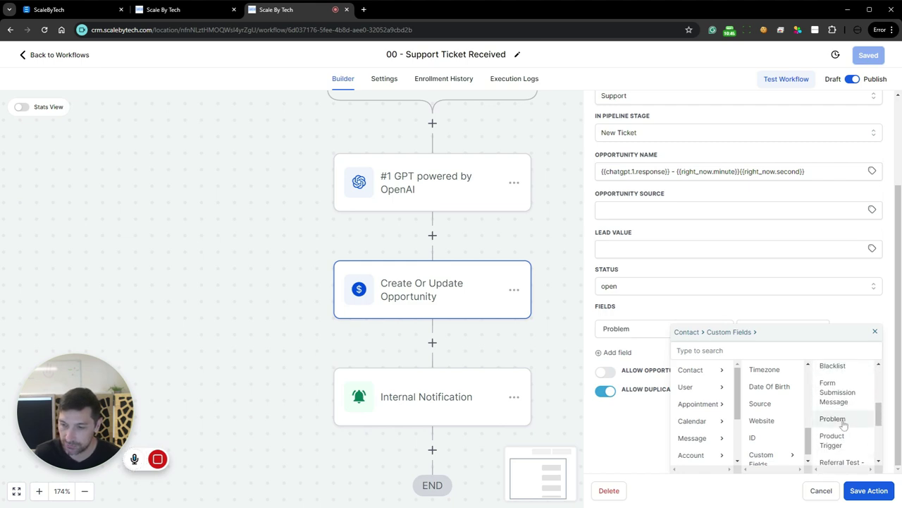
{"action": "left_click", "coordinate": [834, 418]}
{"action": "left_click_drag", "start_coordinate": [805, 397], "coordinate": [744, 397]}
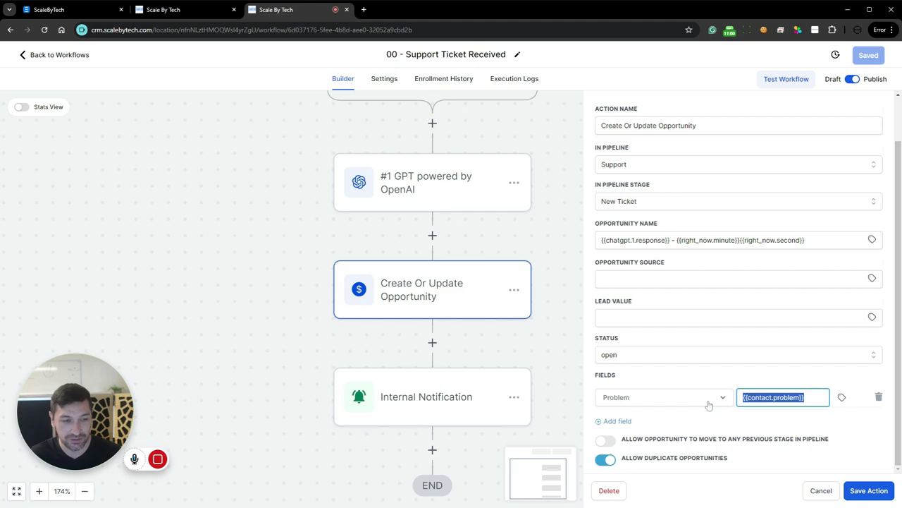
Step: Examine the Problem text of the "Make.com Access Issue - 2550" ticket in the Support pipeline and return to the workflow
{"action": "left_click", "coordinate": [228, 9]}
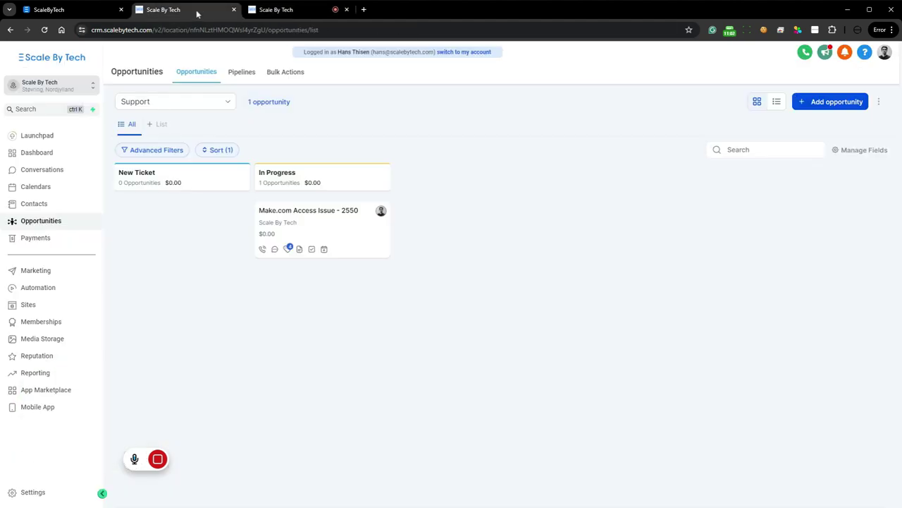
{"action": "left_click", "coordinate": [313, 204]}
{"action": "scroll", "coordinate": [546, 296], "scroll_direction": "down", "scroll_amount": 1}
{"action": "left_click_drag", "start_coordinate": [472, 286], "coordinate": [350, 286]}
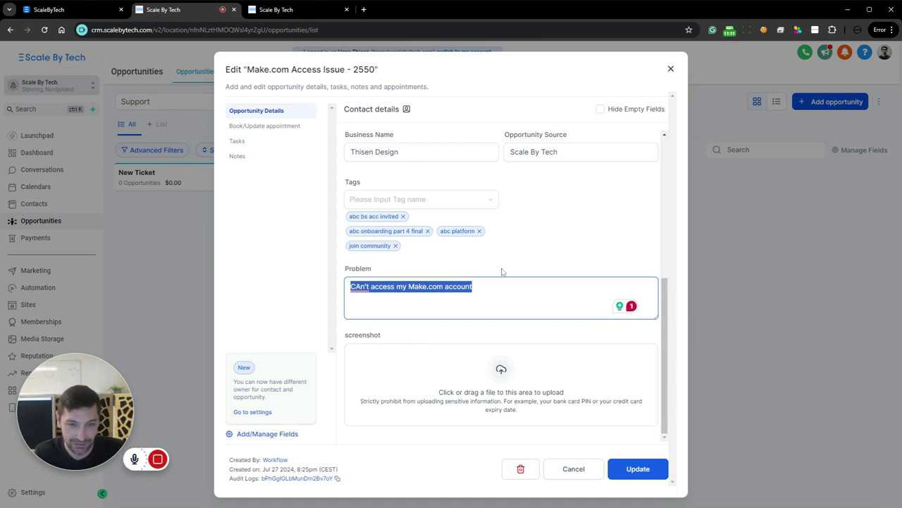
{"action": "left_click", "coordinate": [473, 286]}
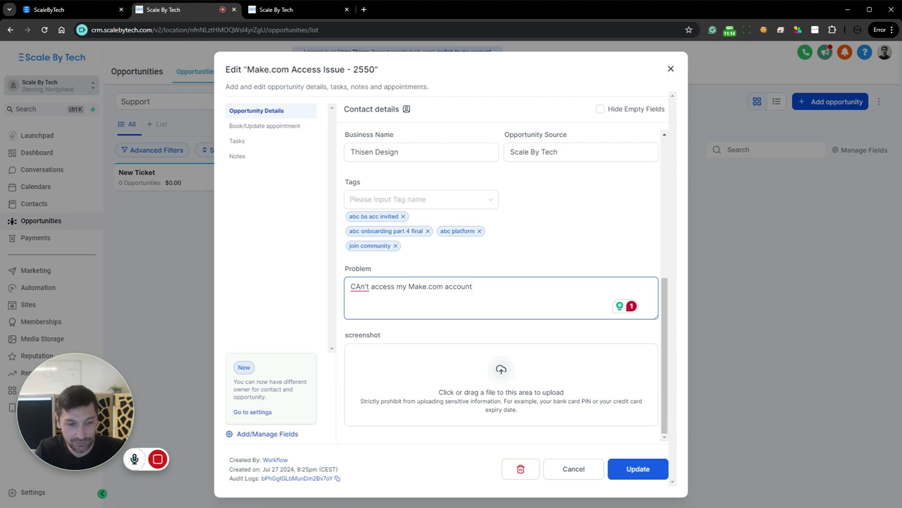
{"action": "key", "text": "ctrl+Tab"}
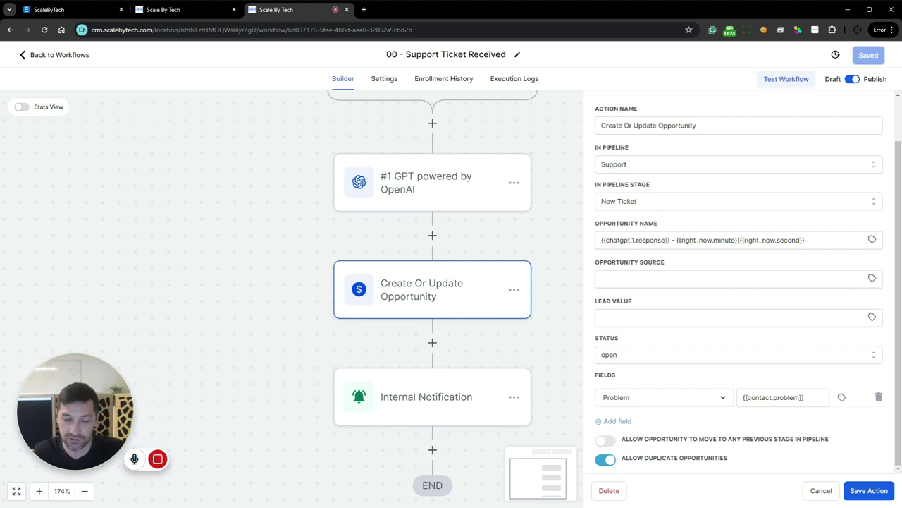
Step: Open the workflow's Internal Notification action and check its recipient user type options
{"action": "left_click", "coordinate": [591, 297]}
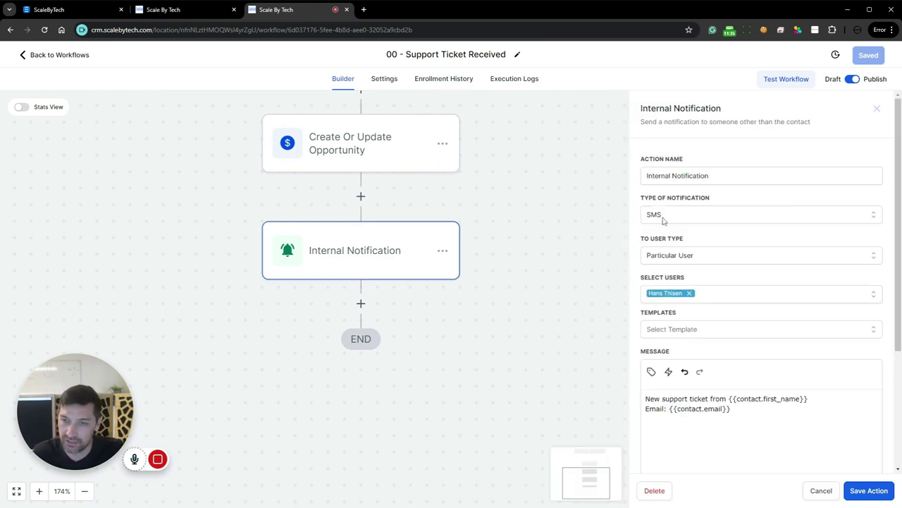
{"action": "left_click", "coordinate": [709, 258]}
{"action": "left_click", "coordinate": [713, 257]}
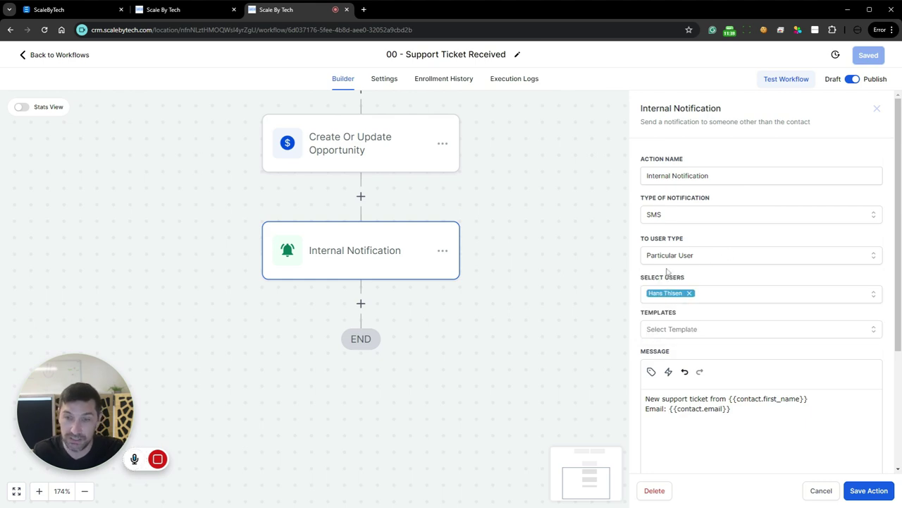
Step: Examine the Internal Notification action's SMS message and the contact values it can insert, and return to the full workflow overview
{"action": "scroll", "coordinate": [667, 271], "scroll_direction": "down", "scroll_amount": 2}
{"action": "left_click_drag", "start_coordinate": [727, 303], "coordinate": [650, 303]}
{"action": "left_click", "coordinate": [808, 304]}
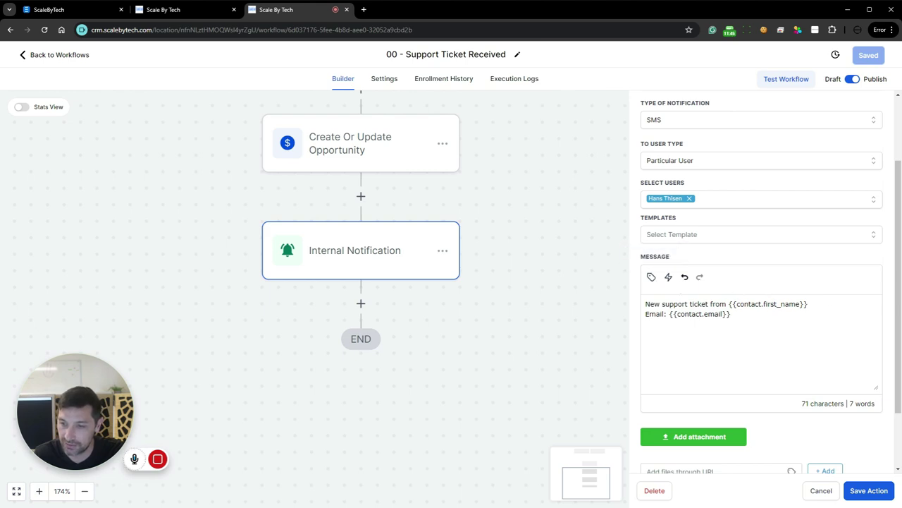
{"action": "left_click", "coordinate": [652, 276]}
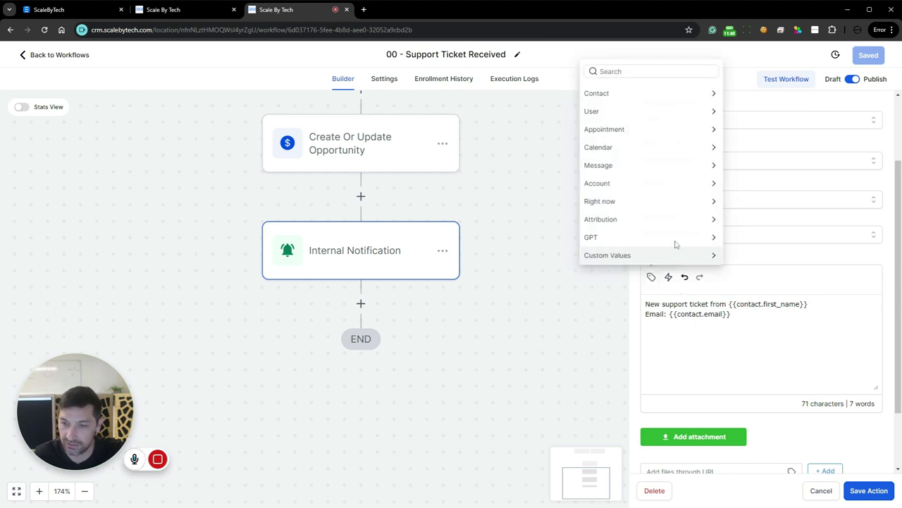
{"action": "left_click", "coordinate": [655, 92]}
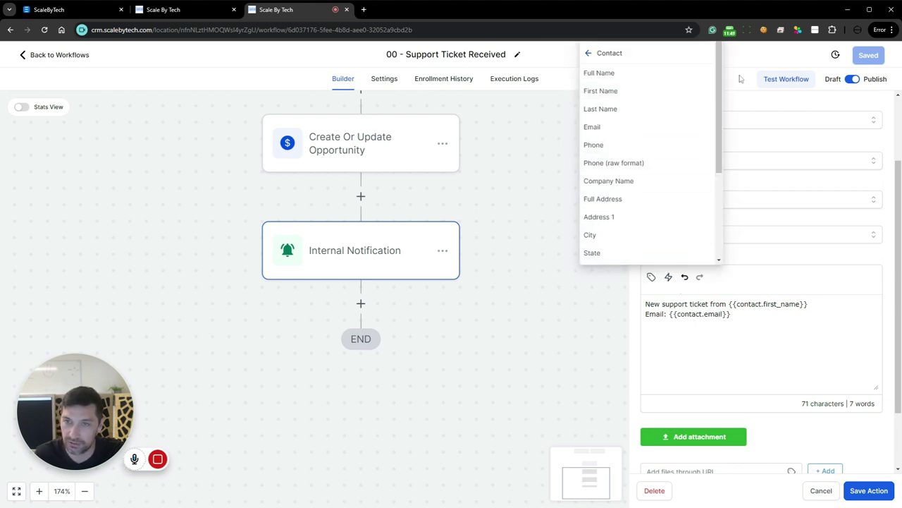
{"action": "left_click", "coordinate": [708, 301]}
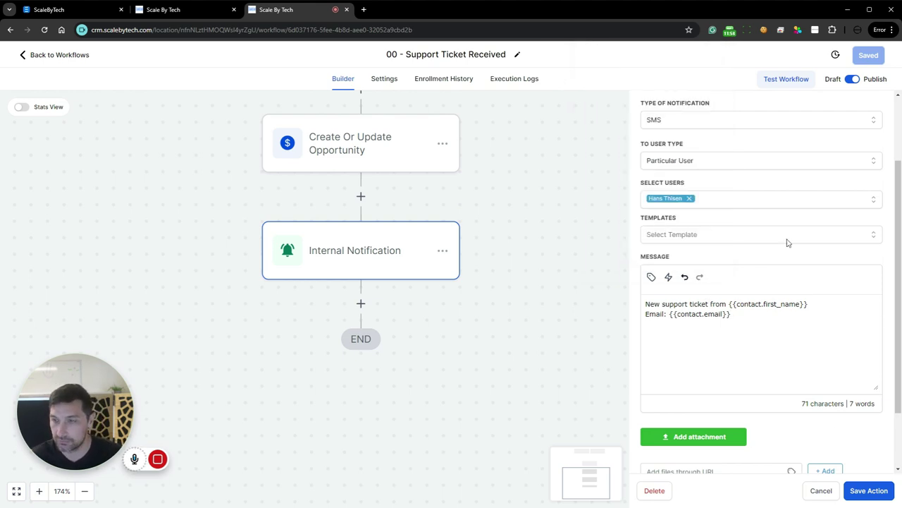
{"action": "left_click", "coordinate": [476, 106]}
{"action": "scroll", "coordinate": [638, 345], "scroll_direction": "up", "scroll_amount": 3}
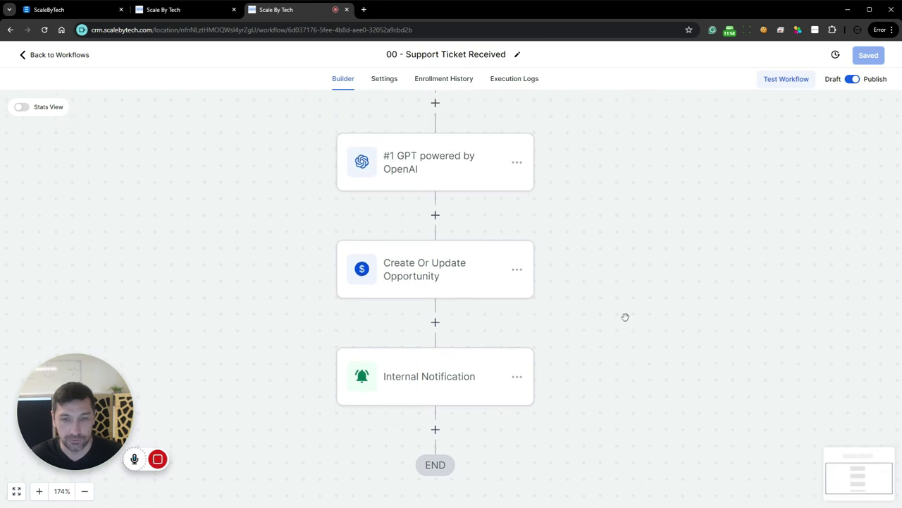
{"action": "scroll", "coordinate": [657, 282], "scroll_direction": "down", "scroll_amount": 4}
{"action": "left_click_drag", "start_coordinate": [671, 266], "coordinate": [590, 279]}
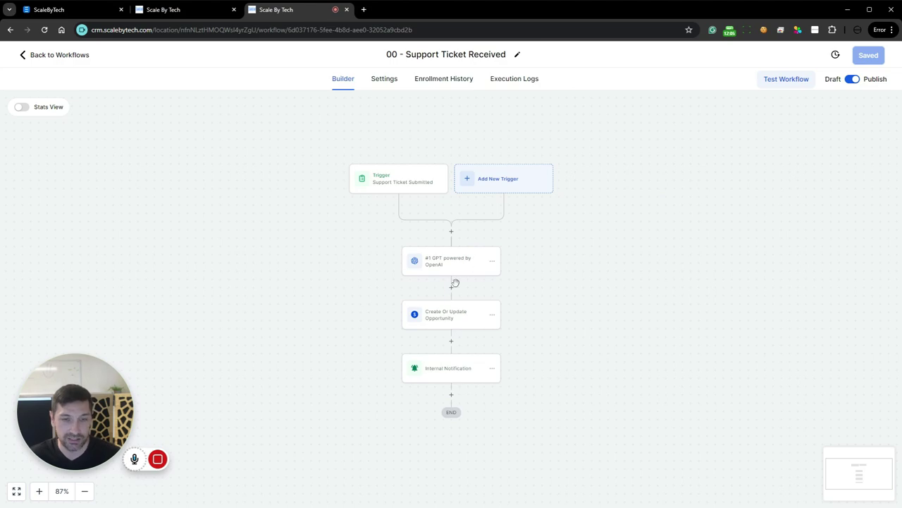
Step: Compare the Support pipeline's stages with the workflow, leave the workflow for the workflow list and return to the pipeline
{"action": "left_click", "coordinate": [169, 9]}
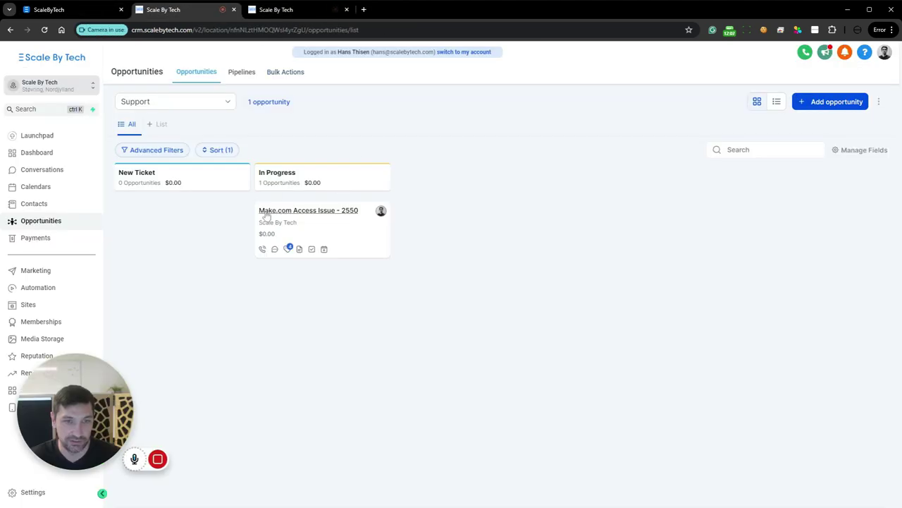
{"action": "key", "text": "ctrl+Tab"}
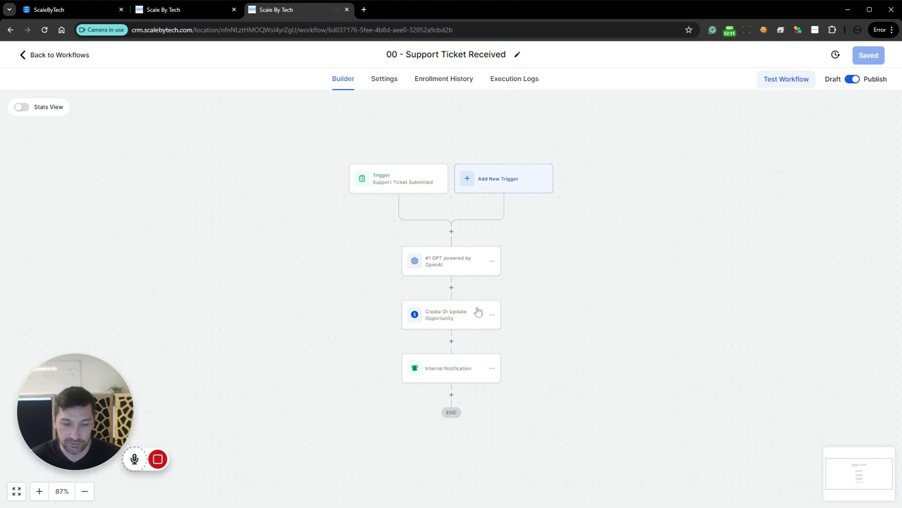
{"action": "left_click", "coordinate": [181, 10]}
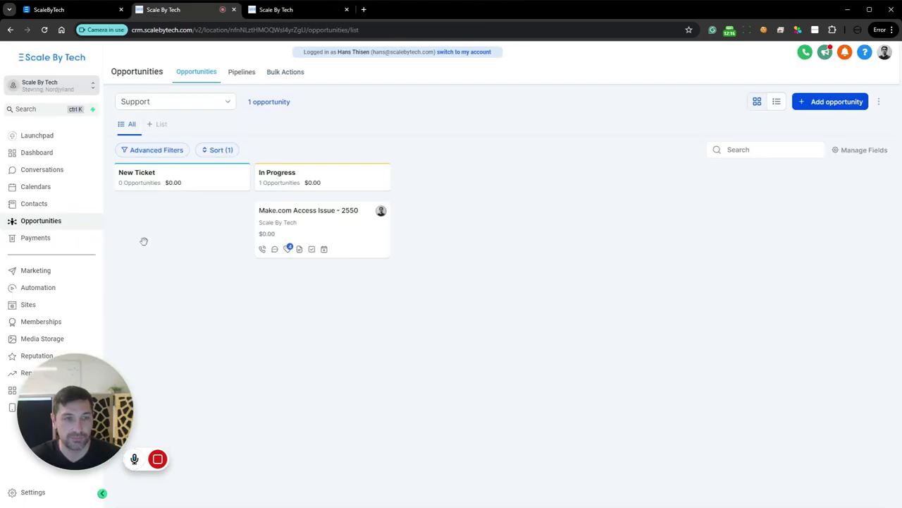
{"action": "left_click", "coordinate": [322, 12]}
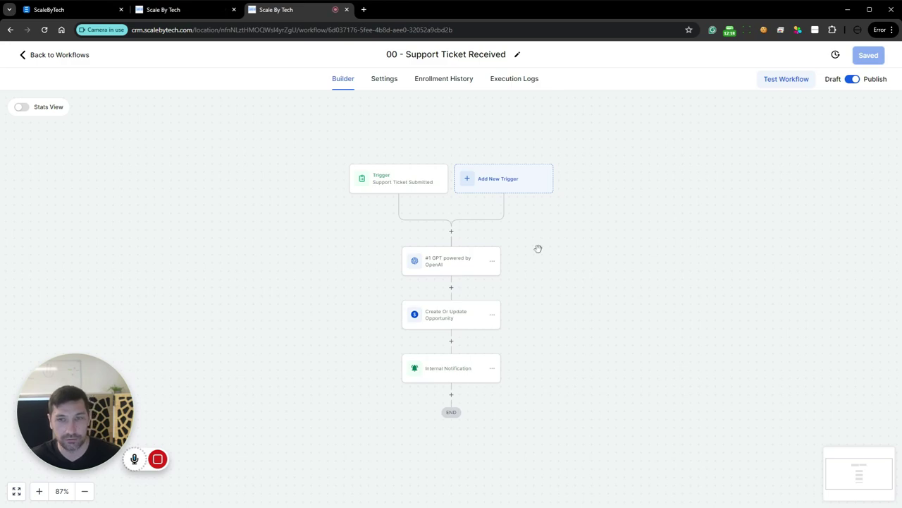
{"action": "left_click", "coordinate": [49, 58]}
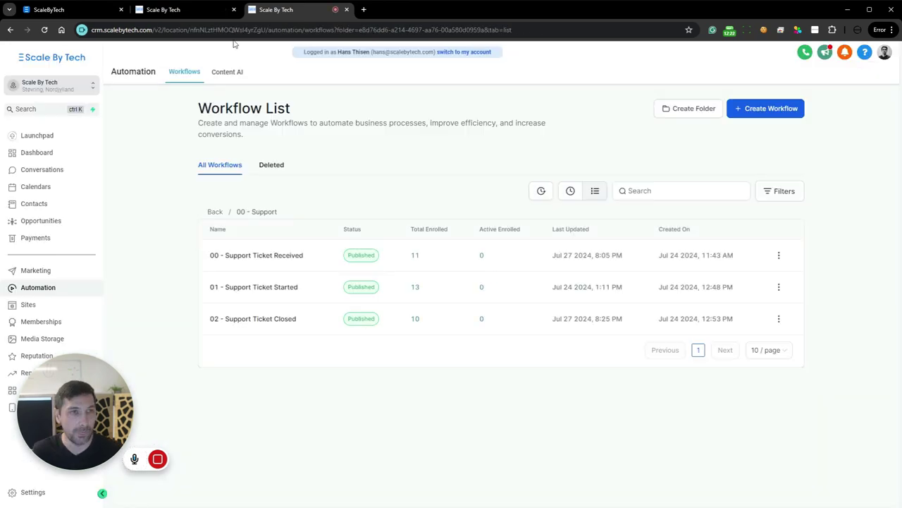
{"action": "left_click", "coordinate": [180, 10]}
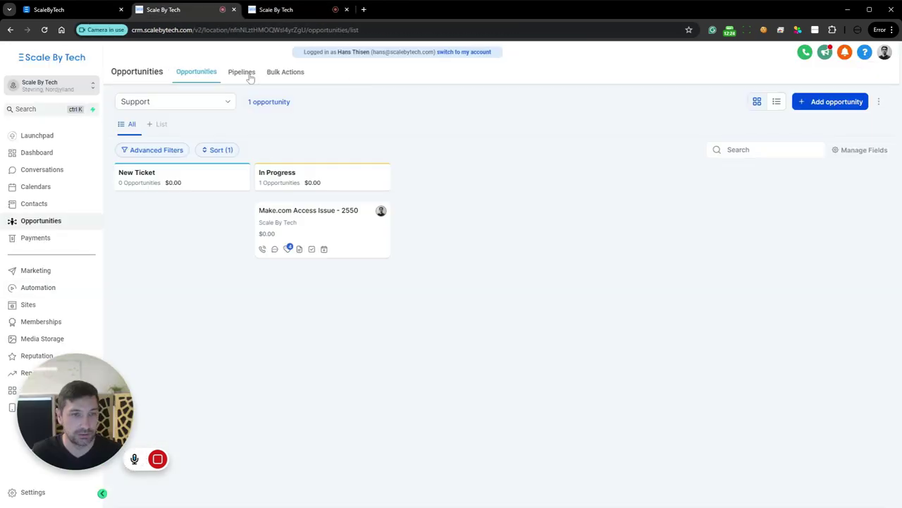
Step: Go to the SBT Support Ticket form in the community's ABC Email Support space and fill in the requester's email address
{"action": "left_click", "coordinate": [63, 10]}
{"action": "left_click", "coordinate": [473, 262]}
{"action": "key", "text": "Down"}
{"action": "key", "text": "Return"}
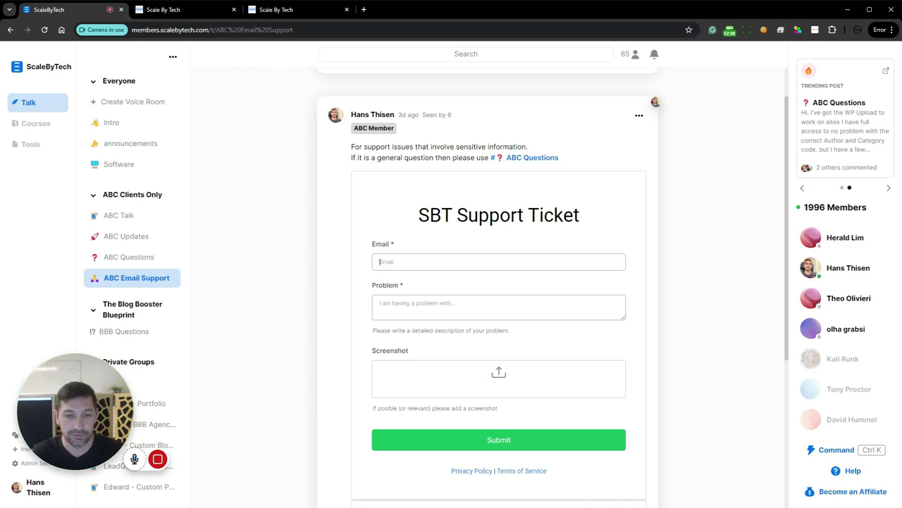
{"action": "key", "text": "Return"}
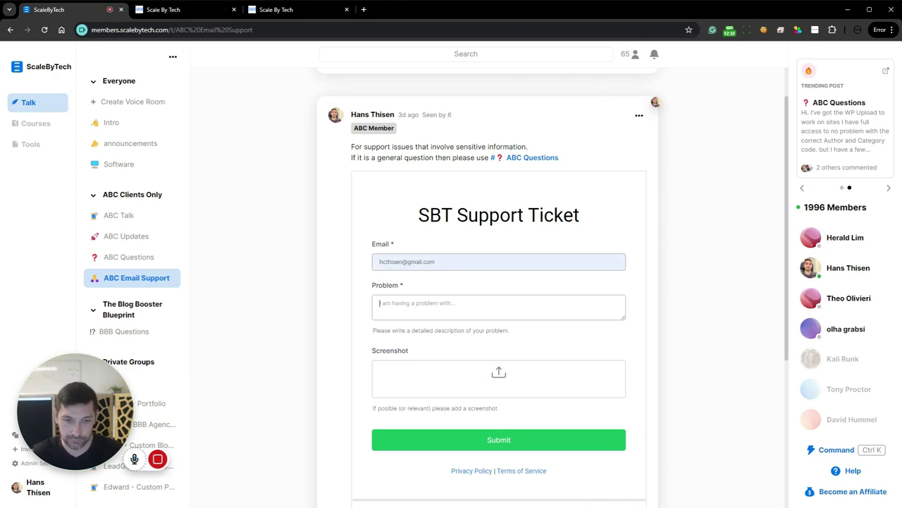
{"action": "type", "text": "Problem test"}
{"action": "left_click_drag", "start_coordinate": [415, 303], "coordinate": [344, 306]}
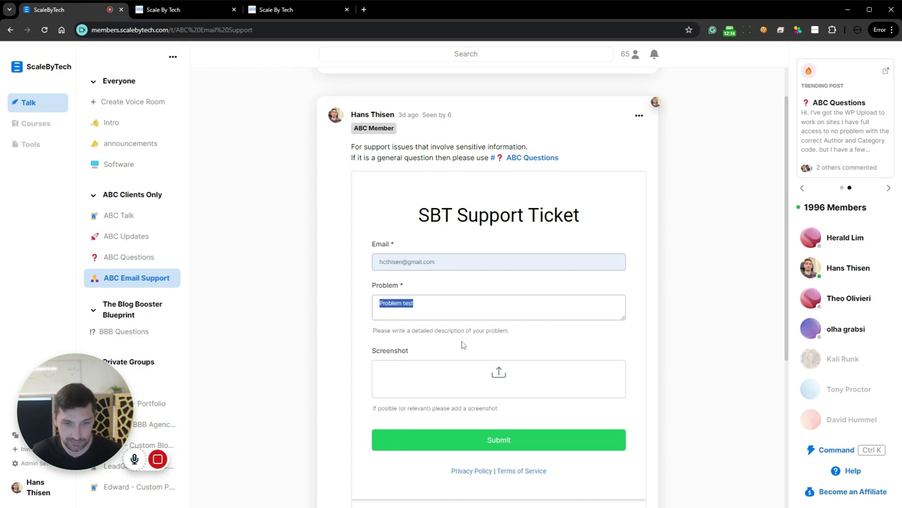
{"action": "key", "text": "BackSpace"}
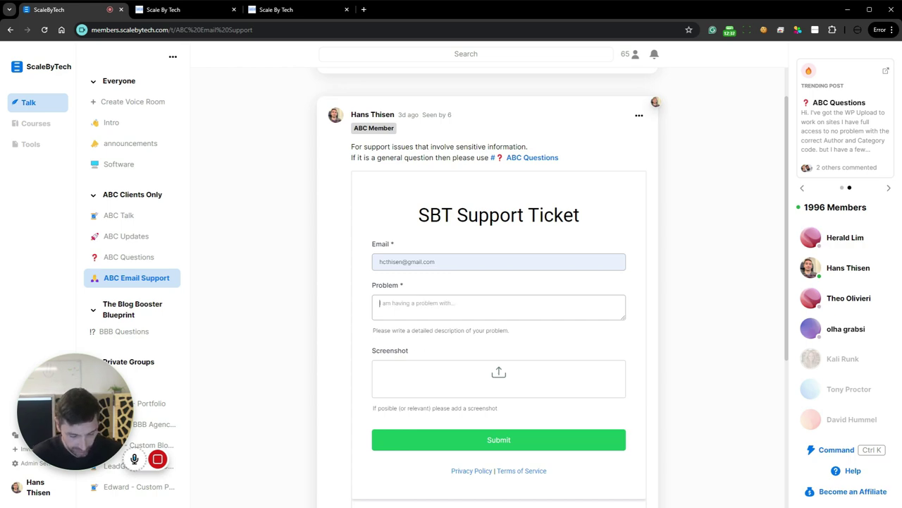
Step: Enter "Can't generate keywords with the TKM" as the problem, submit the ticket, reload the page and return to the Support pipeline
{"action": "type", "text": "Q"}
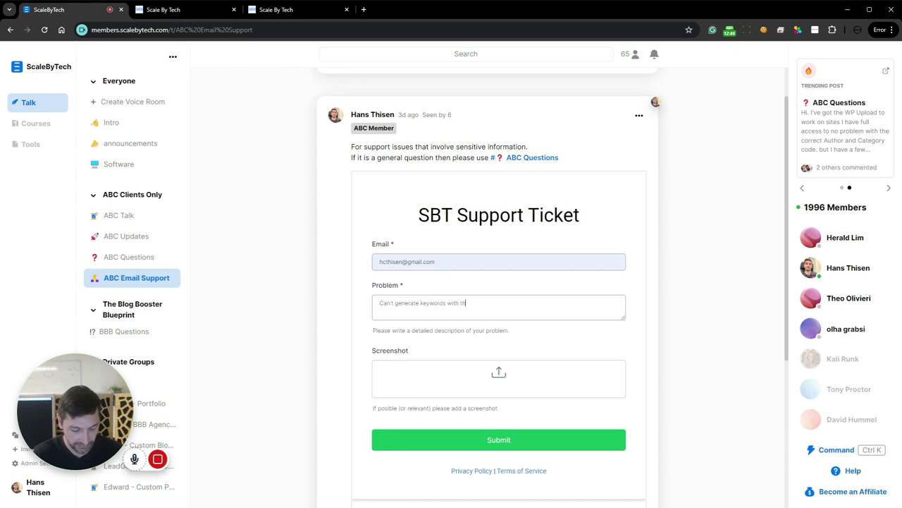
{"action": "left_click", "coordinate": [512, 439]}
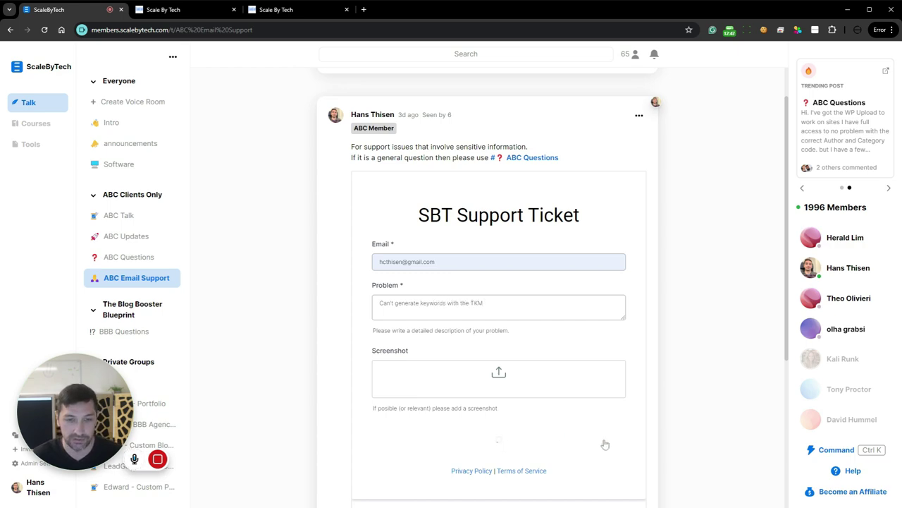
{"action": "left_click", "coordinate": [44, 30]}
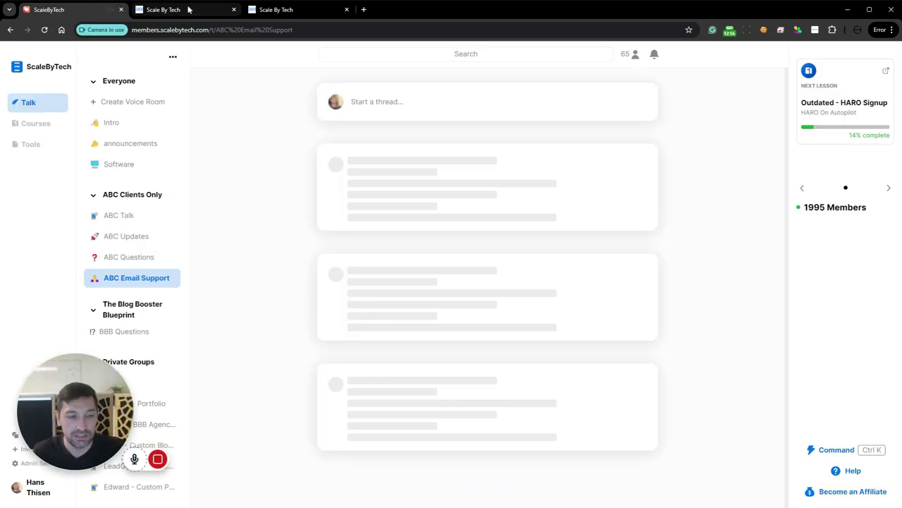
{"action": "left_click", "coordinate": [189, 9]}
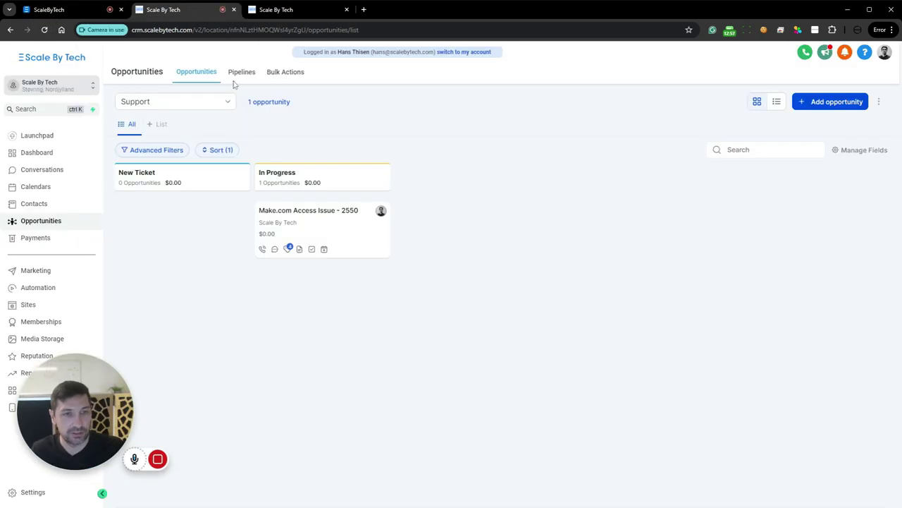
Step: Open the Support Tickets form in the CRM's form builder and show its form notification settings
{"action": "left_click", "coordinate": [282, 10]}
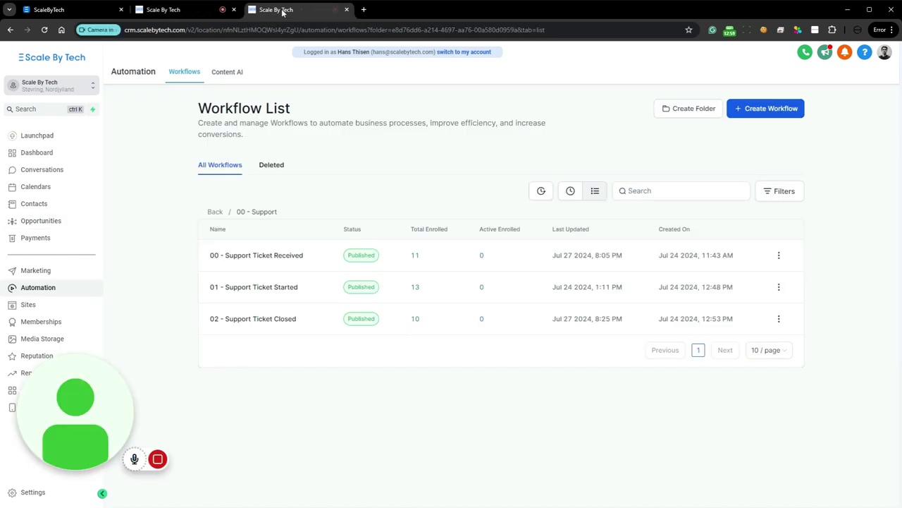
{"action": "left_click", "coordinate": [34, 306]}
{"action": "mouse_move", "coordinate": [460, 77]}
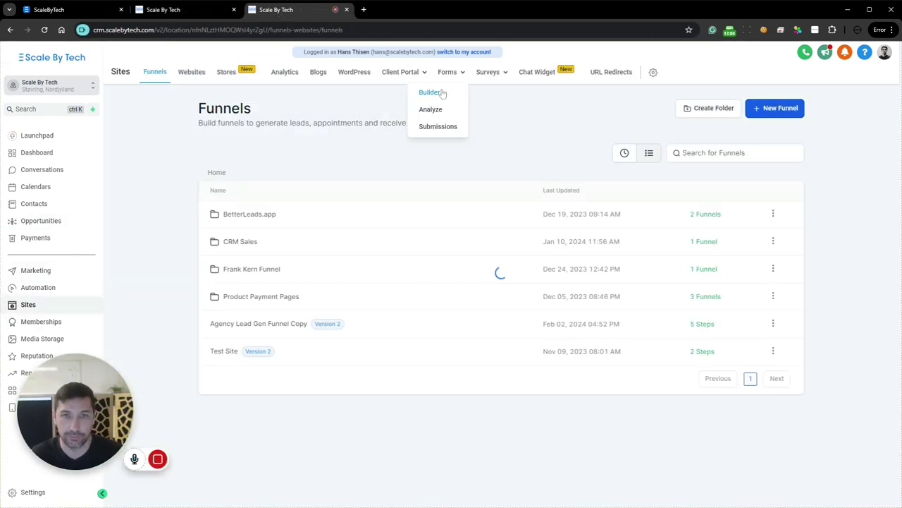
{"action": "left_click", "coordinate": [432, 92]}
{"action": "left_click", "coordinate": [245, 280]}
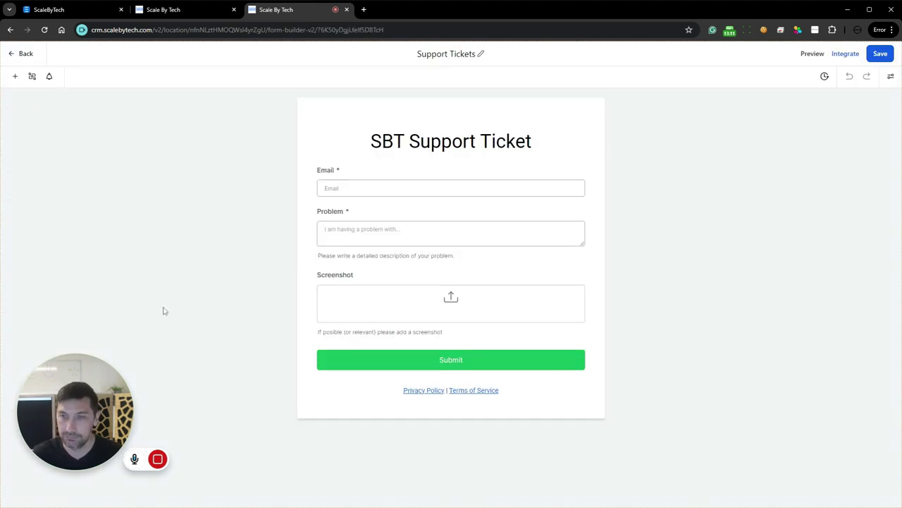
{"action": "left_click", "coordinate": [50, 77]}
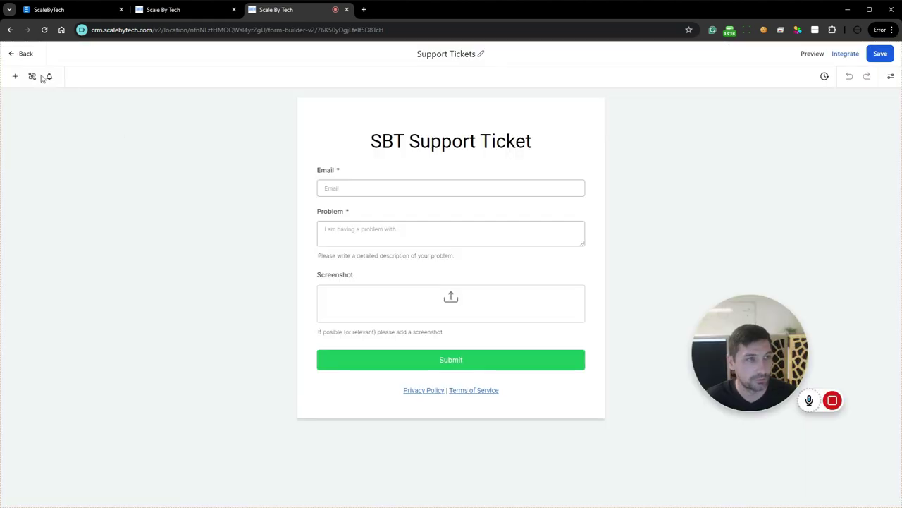
{"action": "left_click", "coordinate": [50, 77]}
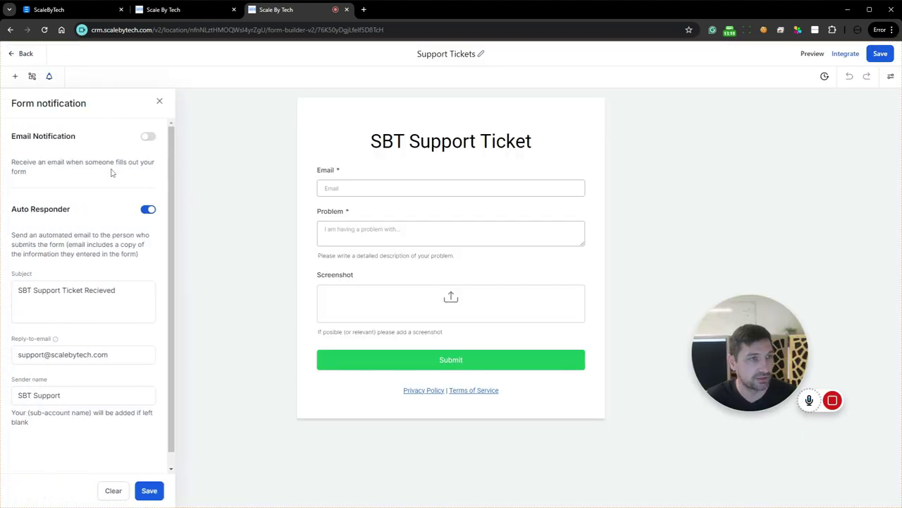
Step: Examine the form's Auto Responder description, subject, reply-to email and sender name without changing them
{"action": "left_click_drag", "start_coordinate": [10, 209], "coordinate": [81, 209]}
{"action": "left_click_drag", "start_coordinate": [141, 287], "coordinate": [115, 290]}
{"action": "left_click", "coordinate": [19, 289]}
{"action": "left_click", "coordinate": [113, 355]}
{"action": "mouse_move", "coordinate": [109, 355]}
{"action": "left_mouse_down"}
{"action": "mouse_move", "coordinate": [17, 354]}
{"action": "mouse_move", "coordinate": [109, 355]}
{"action": "left_mouse_up"}
{"action": "left_click", "coordinate": [29, 355]}
{"action": "left_click", "coordinate": [109, 354]}
{"action": "left_click", "coordinate": [71, 395]}
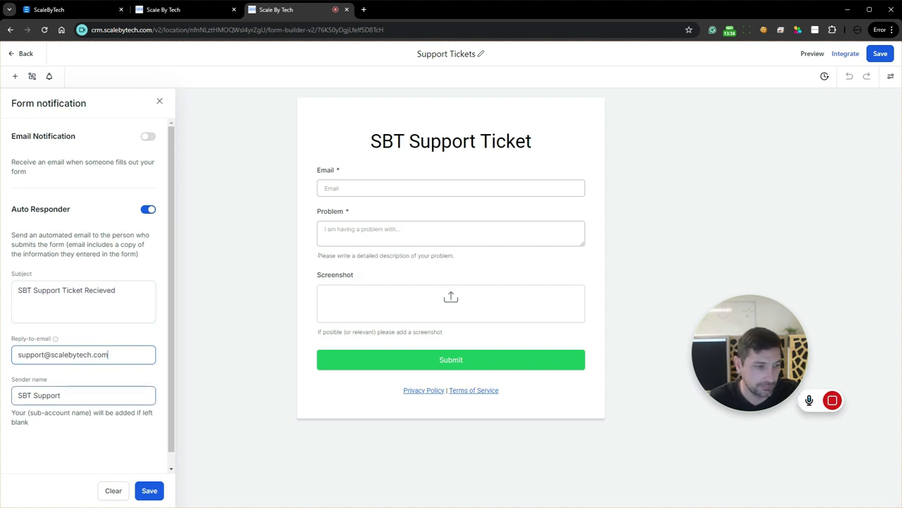
{"action": "scroll", "coordinate": [92, 282], "scroll_direction": "down", "scroll_amount": 1}
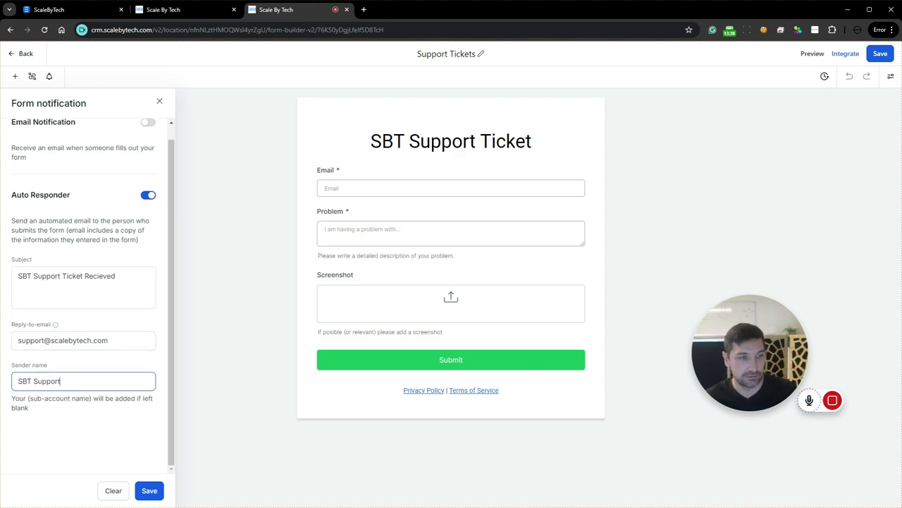
{"action": "left_click_drag", "start_coordinate": [11, 220], "coordinate": [141, 239]}
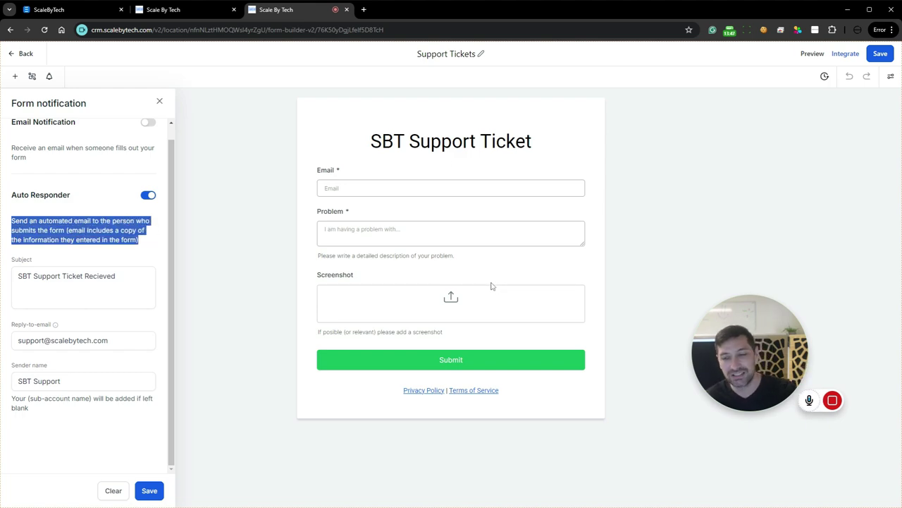
{"action": "left_click", "coordinate": [117, 276]}
{"action": "left_click_drag", "start_coordinate": [116, 276], "coordinate": [23, 275]}
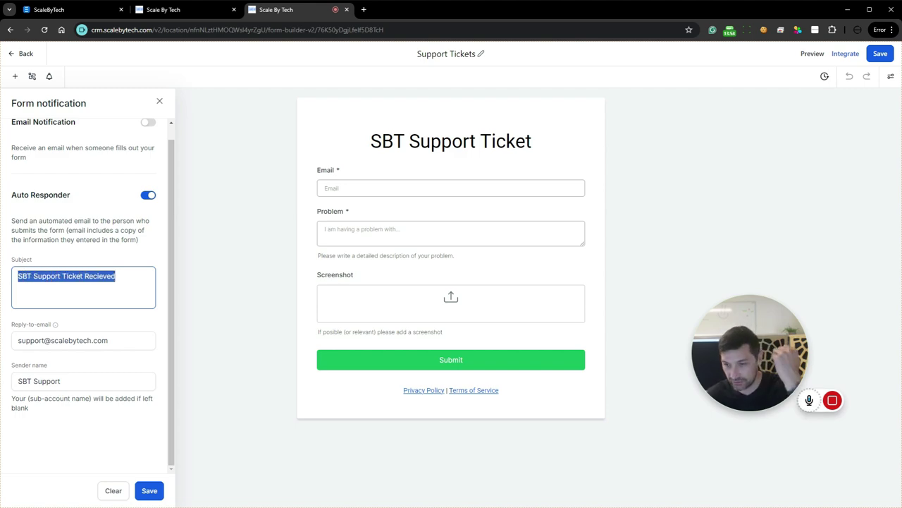
{"action": "key", "text": "Right"}
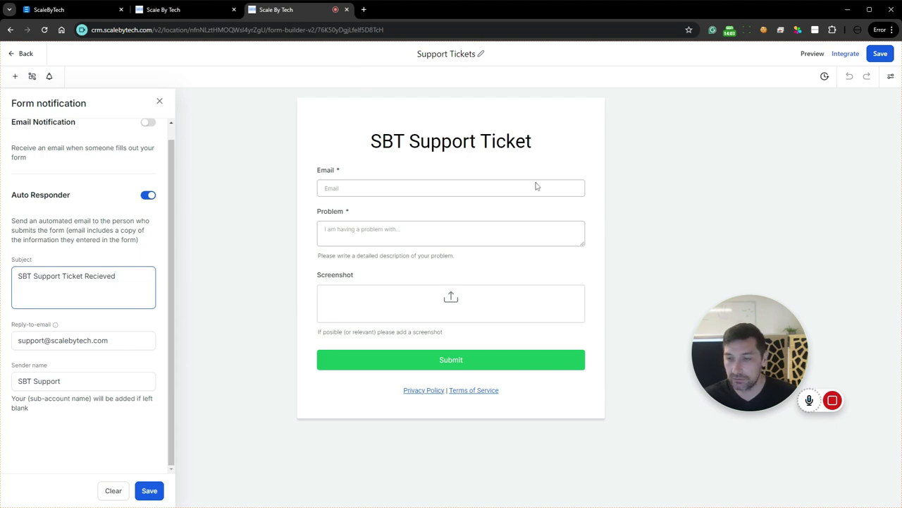
Step: Leave the form, reload the Support pipeline and check the Problem text of the ticket in the New Ticket stage
{"action": "left_click", "coordinate": [26, 54]}
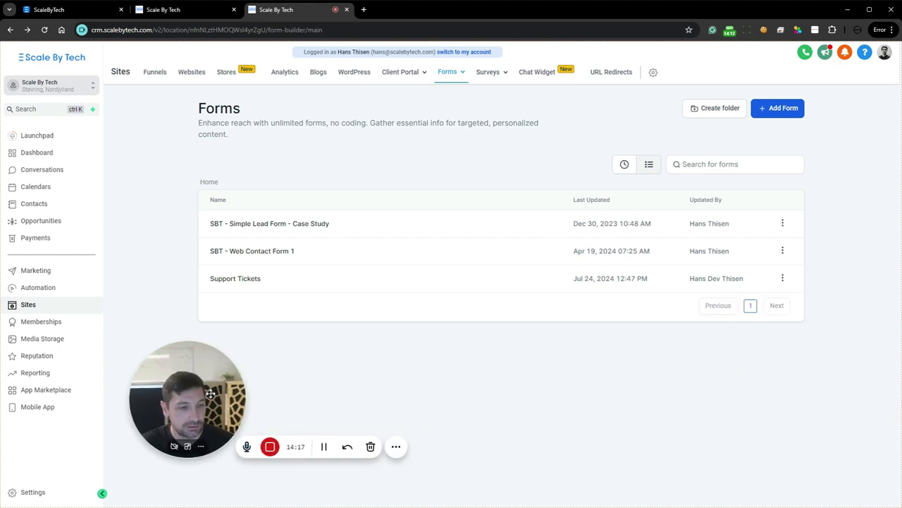
{"action": "left_click", "coordinate": [95, 288]}
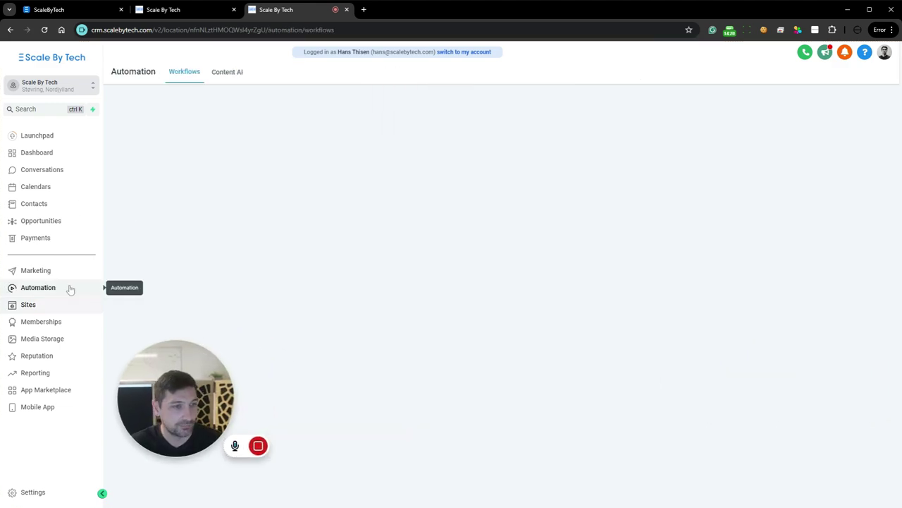
{"action": "key", "text": "ctrl+shift+Tab"}
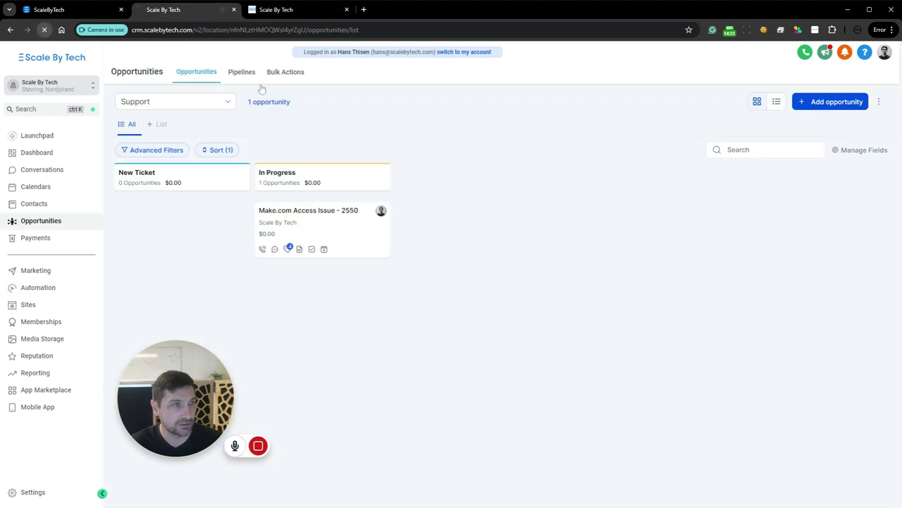
{"action": "key", "text": "F5"}
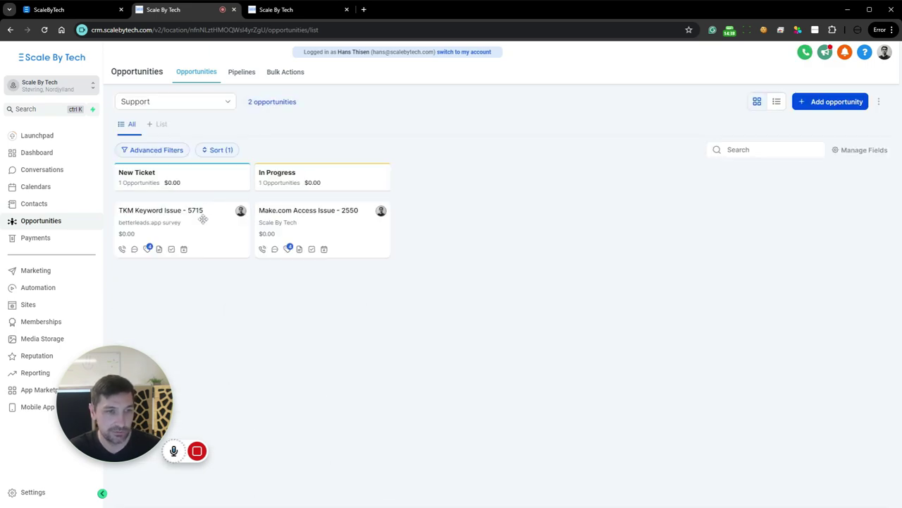
{"action": "left_click", "coordinate": [199, 217]}
{"action": "scroll", "coordinate": [572, 219], "scroll_direction": "down", "scroll_amount": 4}
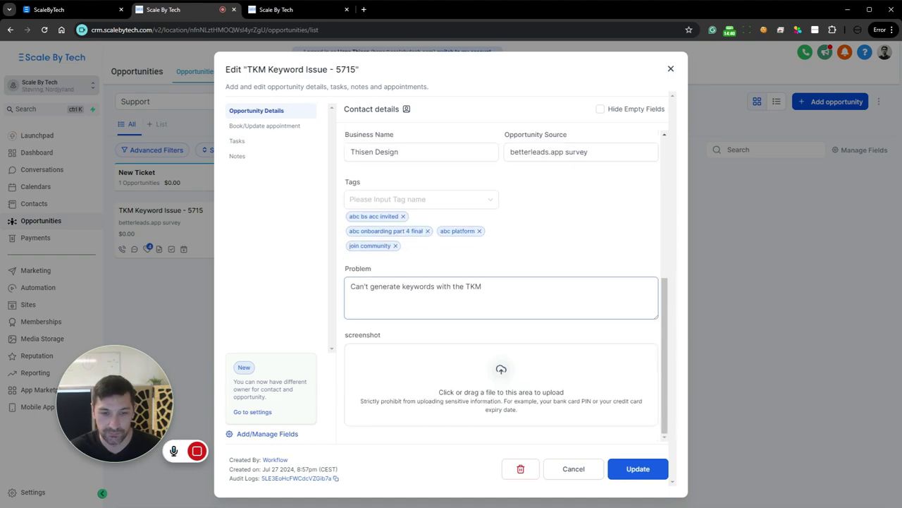
Step: Check the ticket's Problem text, close the ticket, and open the 01 - Support Ticket Started workflow in the 00 - Support folder
{"action": "left_click_drag", "start_coordinate": [487, 286], "coordinate": [349, 286]}
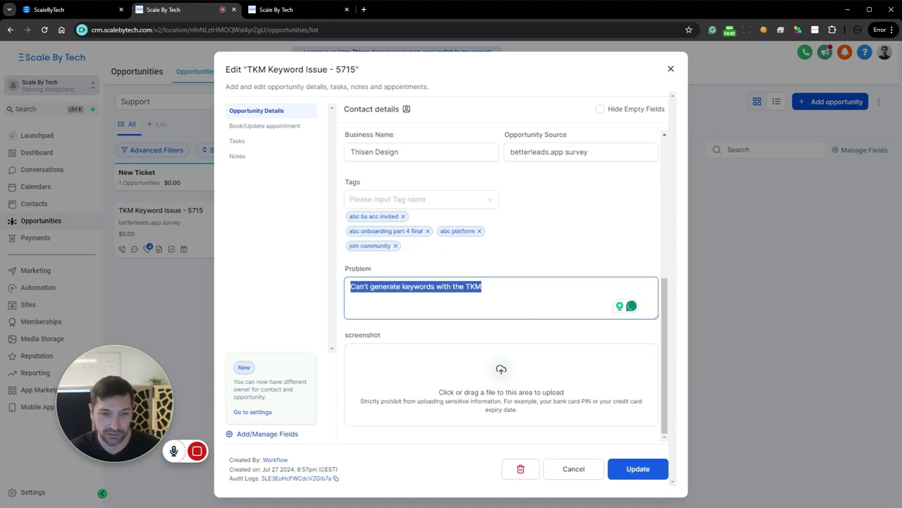
{"action": "left_click", "coordinate": [446, 286]}
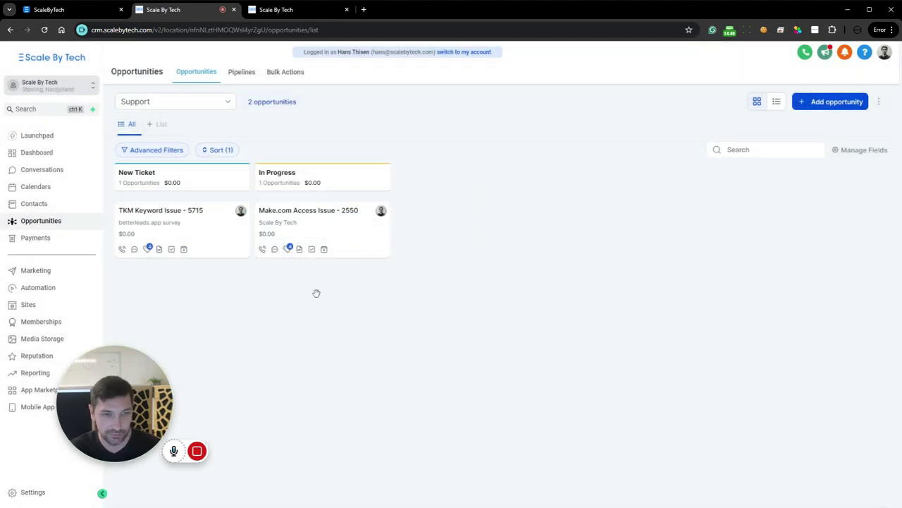
{"action": "left_click", "coordinate": [312, 10]}
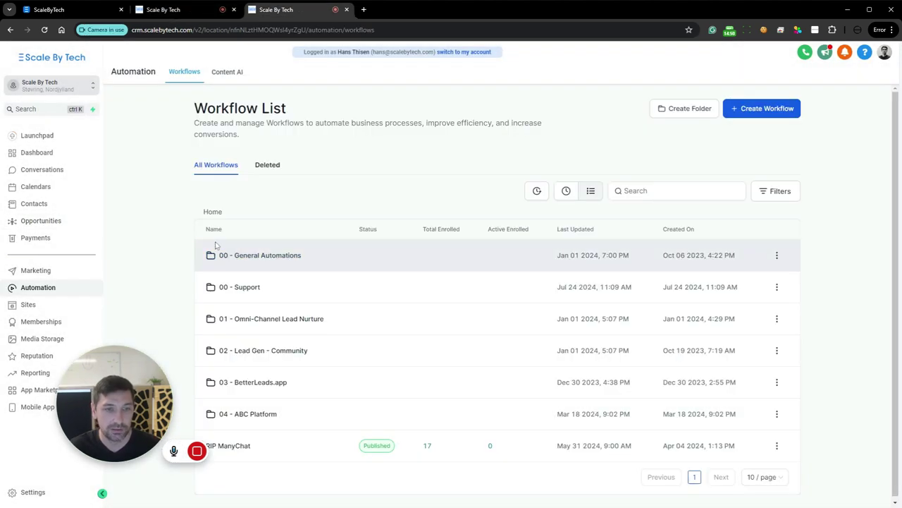
{"action": "left_click", "coordinate": [258, 291]}
{"action": "left_click", "coordinate": [262, 292]}
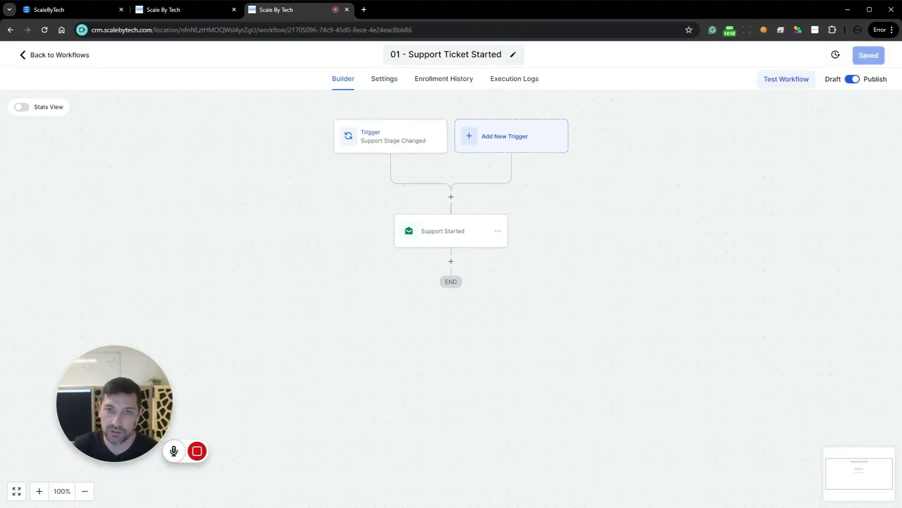
{"action": "left_click", "coordinate": [518, 141]}
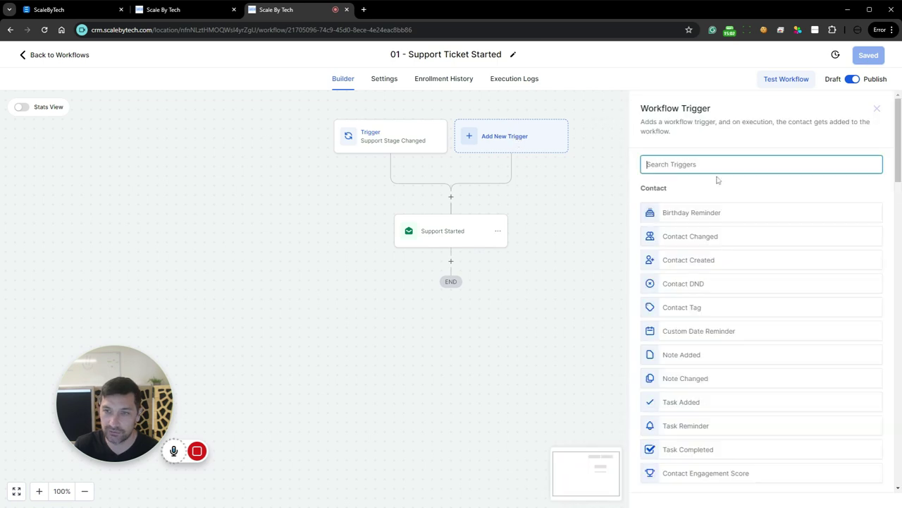
{"action": "type", "text": "op"}
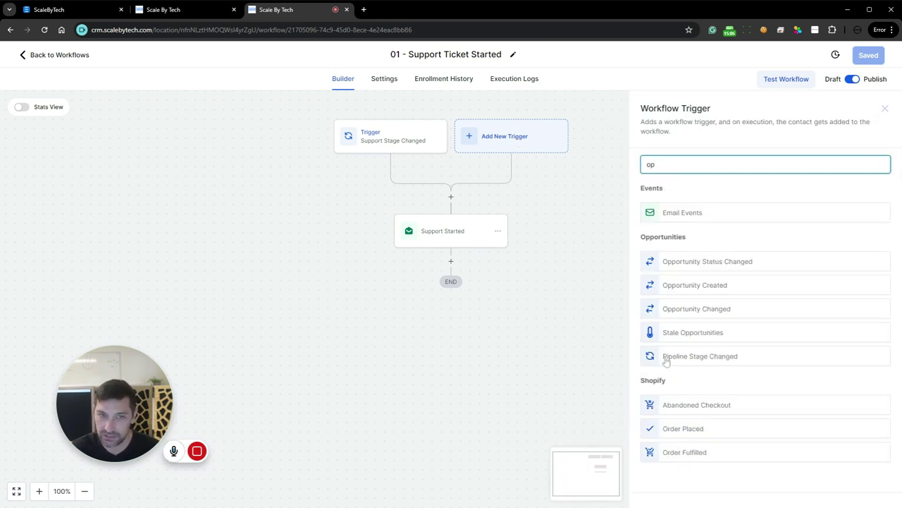
{"action": "left_click", "coordinate": [550, 365]}
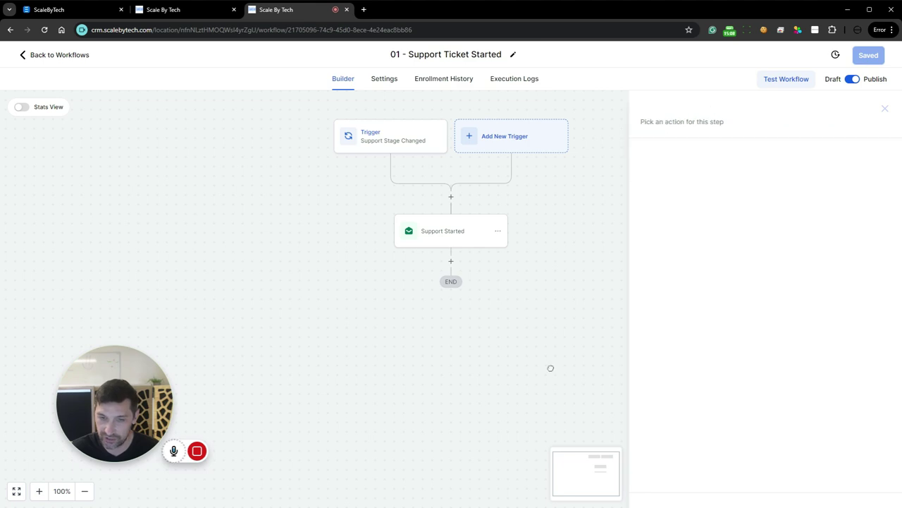
Step: Examine the Support Stage Changed trigger's pipeline and stage filters without changing them
{"action": "left_click", "coordinate": [402, 142]}
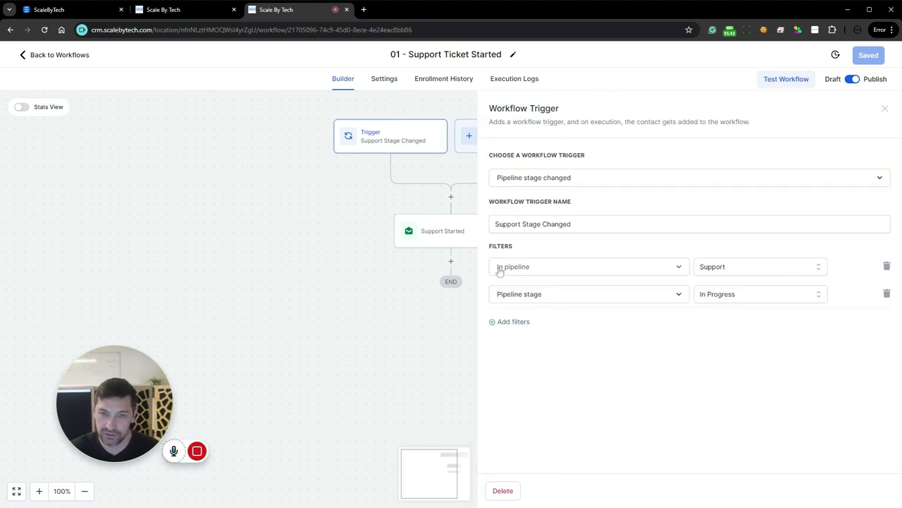
{"action": "left_click", "coordinate": [781, 270]}
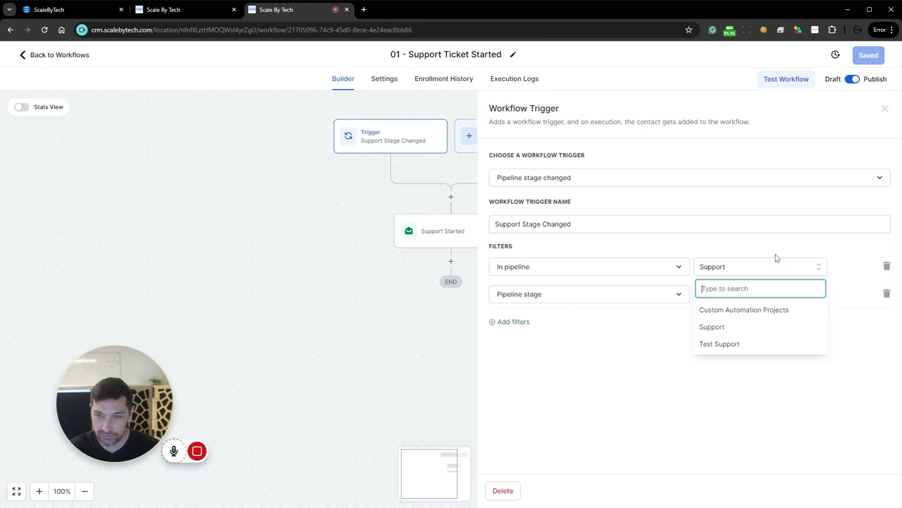
{"action": "left_click", "coordinate": [763, 260]}
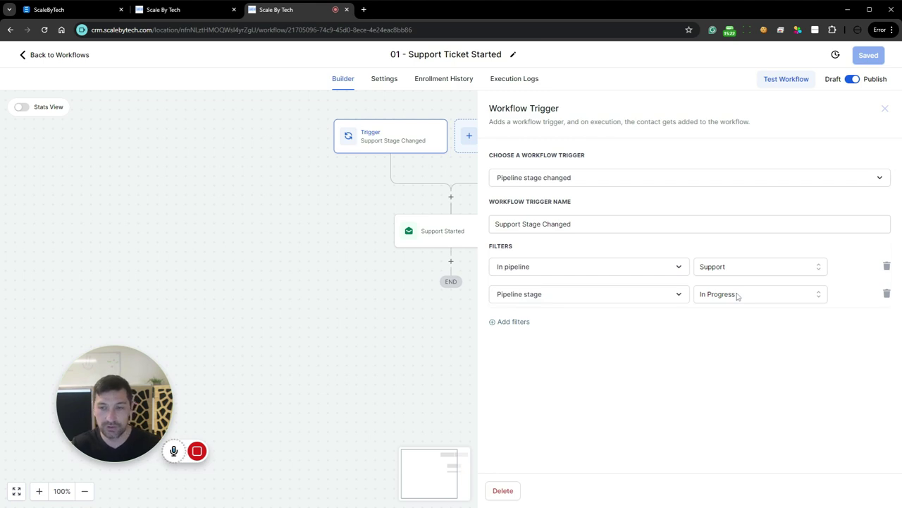
{"action": "left_click", "coordinate": [382, 344]}
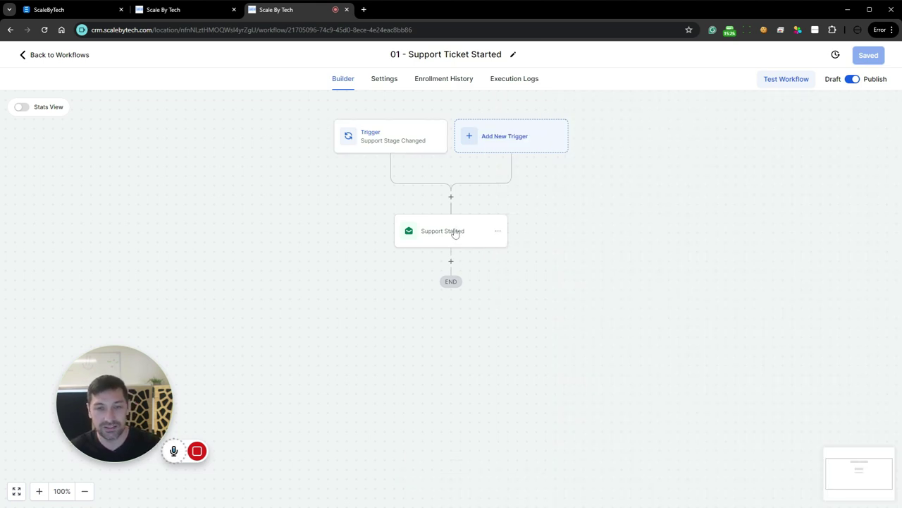
Step: Examine the Support Started email action's name and subject, and look up the Opportunity Name custom value used in the subject
{"action": "left_click", "coordinate": [454, 233]}
{"action": "left_click", "coordinate": [712, 190]}
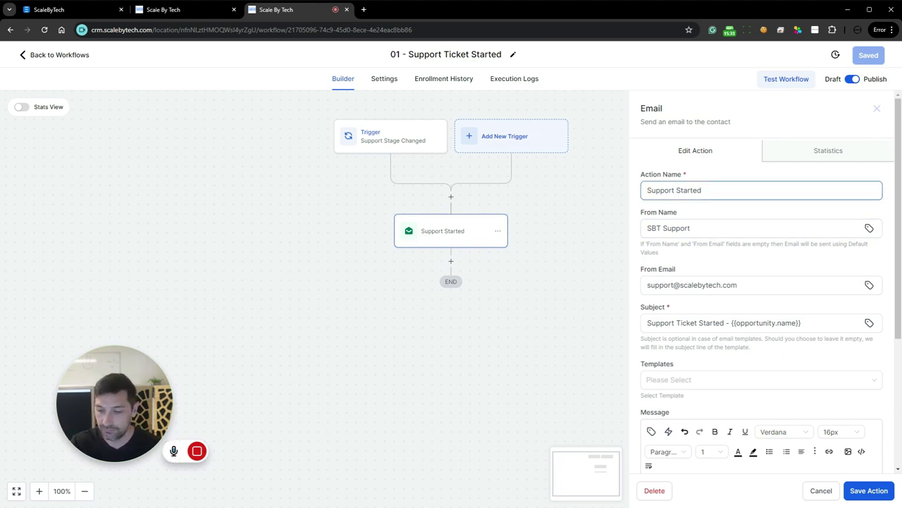
{"action": "left_click", "coordinate": [761, 323]}
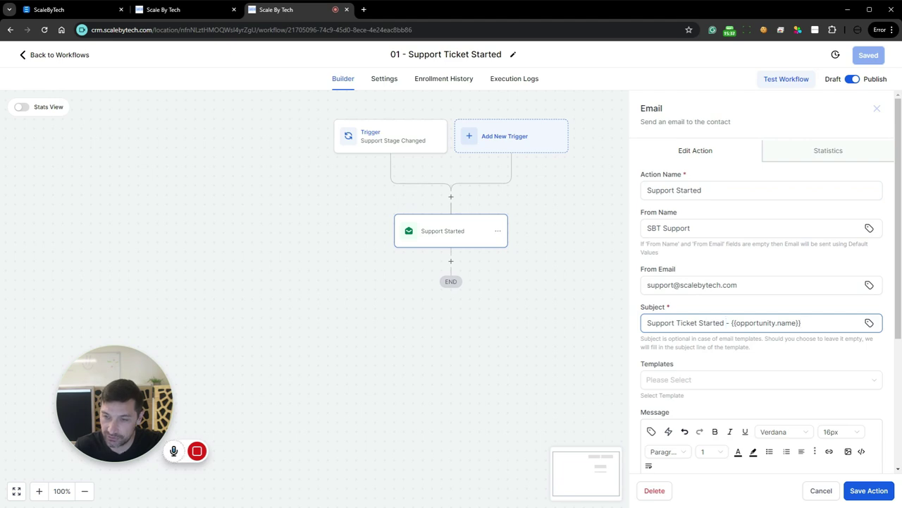
{"action": "key", "text": "shift+Left"}
{"action": "key", "text": "shift+Left"}
{"action": "key", "text": "shift+Left"}
{"action": "key", "text": "shift+Left"}
{"action": "key", "text": "shift+Left"}
{"action": "key", "text": "shift+Left"}
{"action": "key", "text": "shift+Left"}
{"action": "key", "text": "shift+Left"}
{"action": "key", "text": "shift+Left"}
{"action": "key", "text": "shift+Left"}
{"action": "key", "text": "shift+Left"}
{"action": "key", "text": "shift+Left"}
{"action": "key", "text": "shift+Left"}
{"action": "key", "text": "shift+Left"}
{"action": "key", "text": "shift+Left"}
{"action": "key", "text": "shift+Left"}
{"action": "key", "text": "shift+Left"}
{"action": "key", "text": "shift+Left"}
{"action": "key", "text": "shift+Left"}
{"action": "key", "text": "shift+Left"}
{"action": "left_click", "coordinate": [797, 323]}
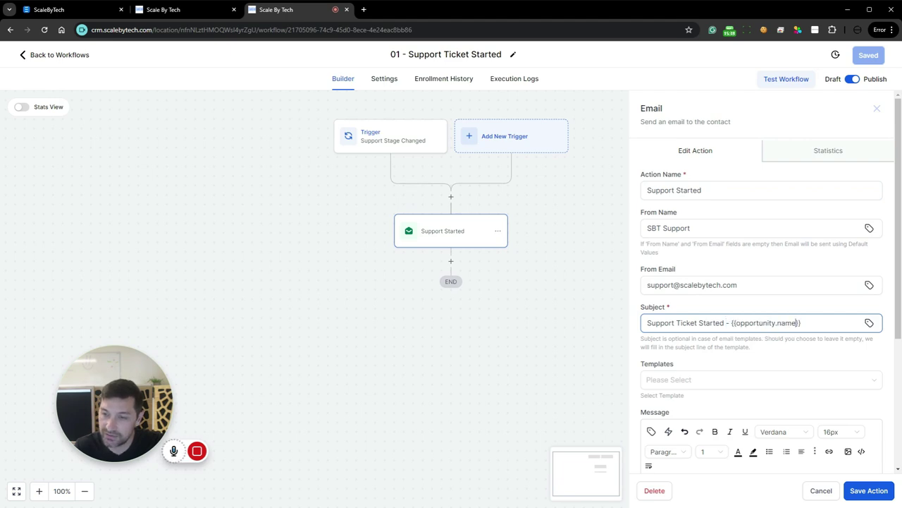
{"action": "left_click", "coordinate": [870, 323]}
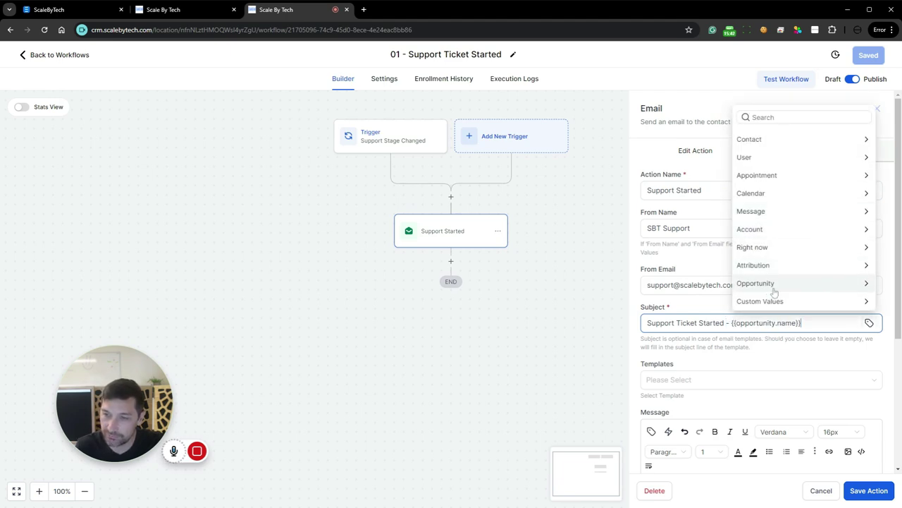
{"action": "left_click", "coordinate": [857, 284]}
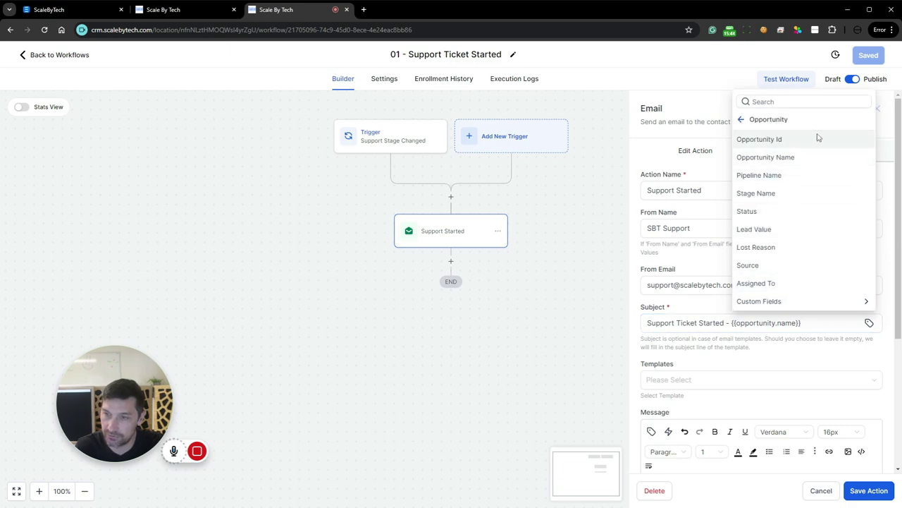
{"action": "left_click", "coordinate": [765, 157]}
Step: Examine the greeting and body text of the Support Started email message, then close the action without changes
{"action": "scroll", "coordinate": [725, 272], "scroll_direction": "down", "scroll_amount": 2}
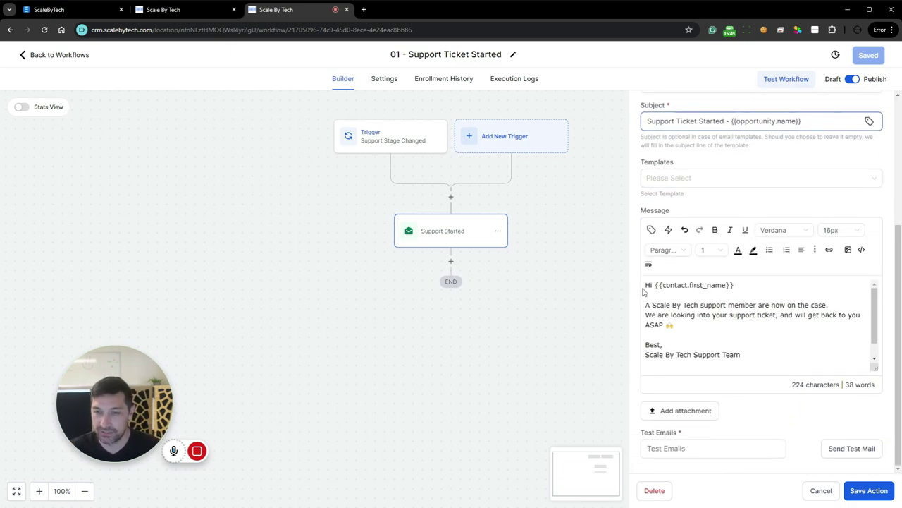
{"action": "left_click_drag", "start_coordinate": [645, 285], "coordinate": [735, 286]}
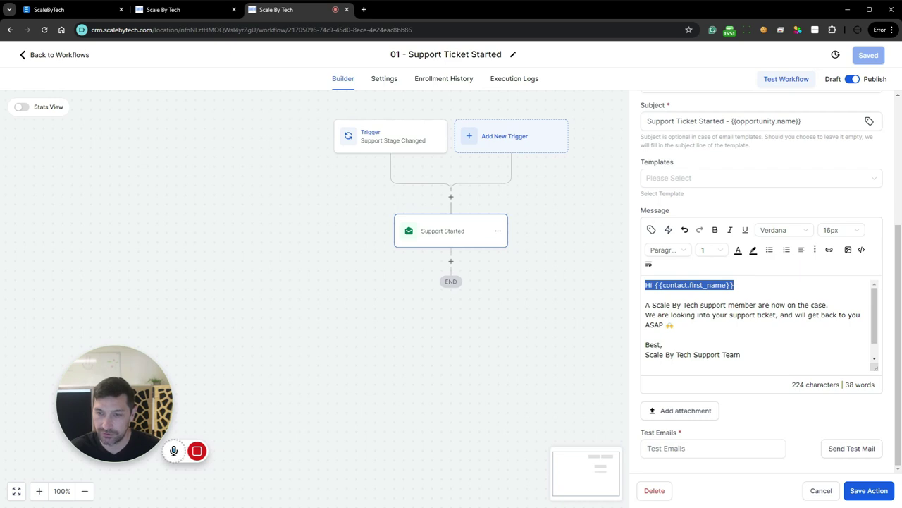
{"action": "left_click", "coordinate": [750, 315]}
{"action": "left_click_drag", "start_coordinate": [650, 305], "coordinate": [824, 304]}
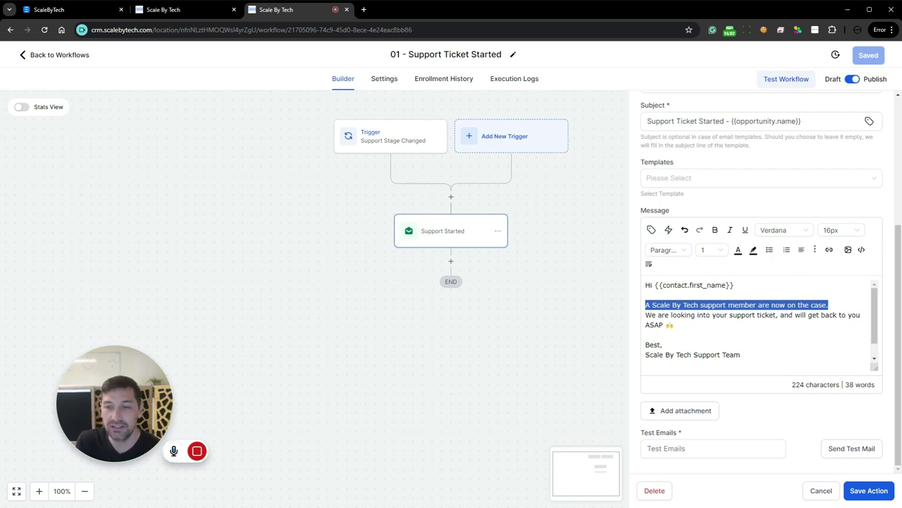
{"action": "left_click_drag", "start_coordinate": [741, 355], "coordinate": [639, 287]}
{"action": "left_click", "coordinate": [645, 295]}
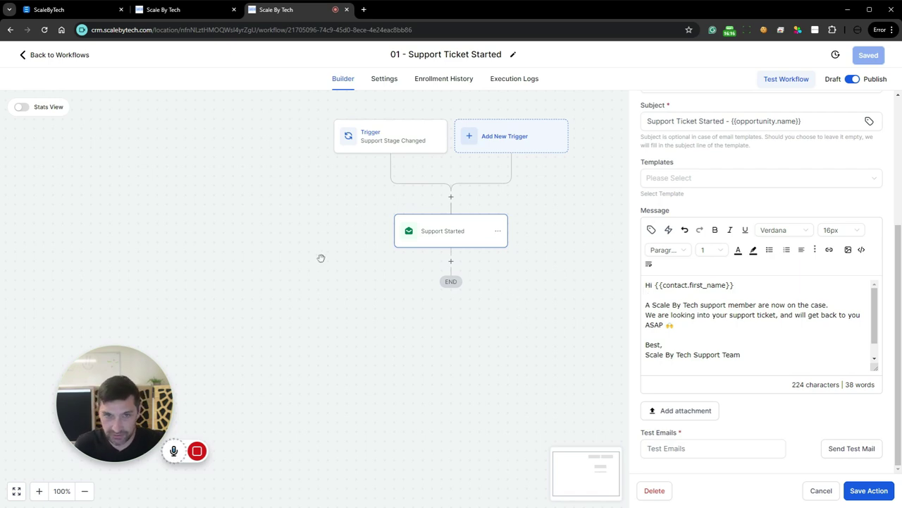
{"action": "left_click", "coordinate": [301, 234]}
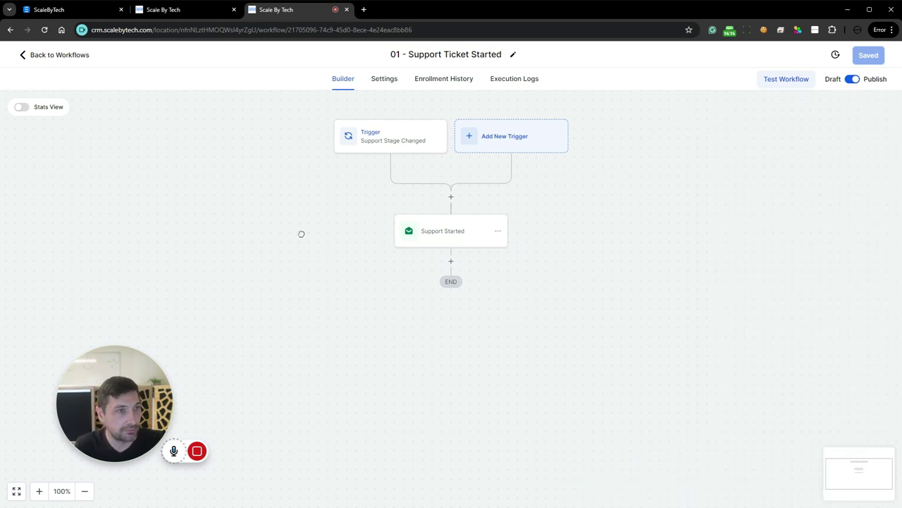
Step: Leave the workflow, move the TKM Keyword Issue - 5715 ticket to In Progress in the Support pipeline, and check the workflow list
{"action": "left_click", "coordinate": [50, 55]}
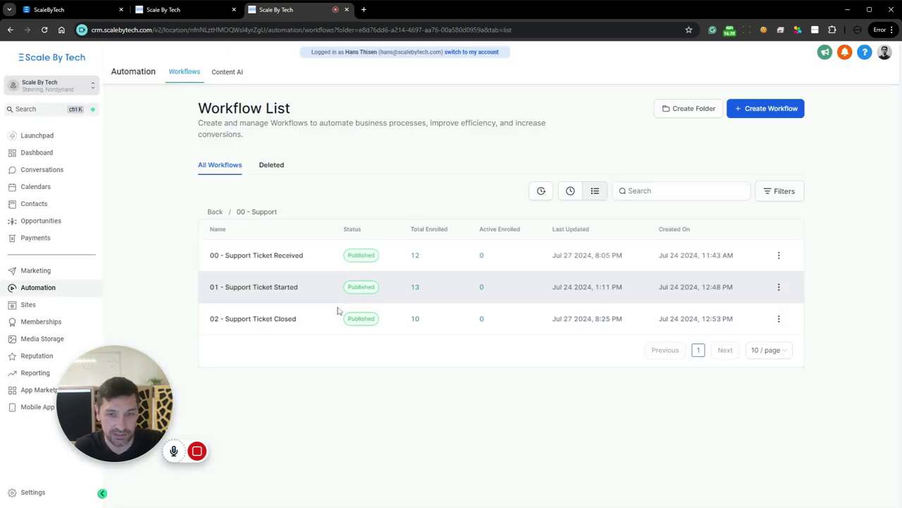
{"action": "left_click", "coordinate": [180, 10]}
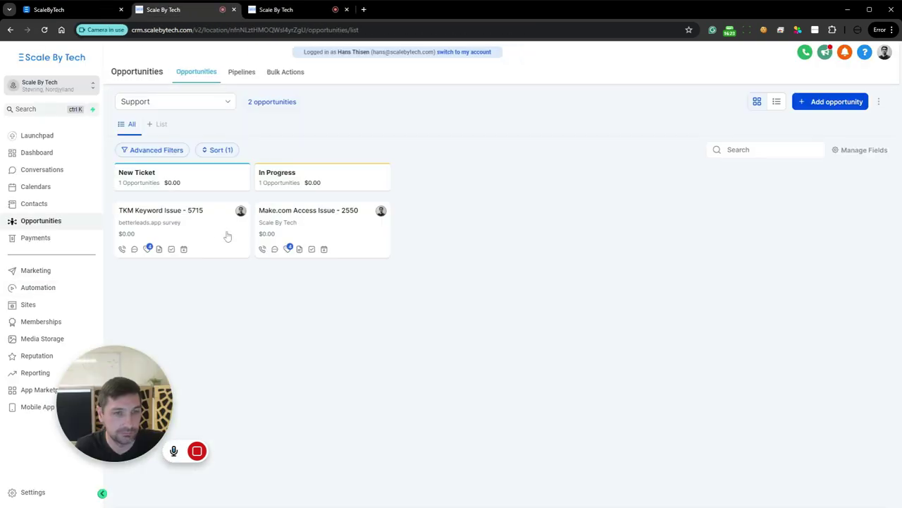
{"action": "left_click_drag", "start_coordinate": [194, 223], "coordinate": [392, 319]}
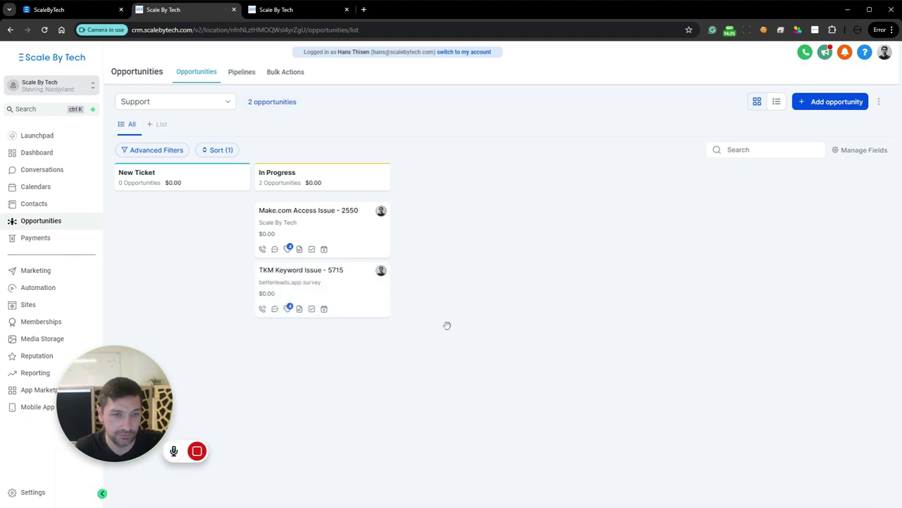
{"action": "key", "text": "ctrl+Tab"}
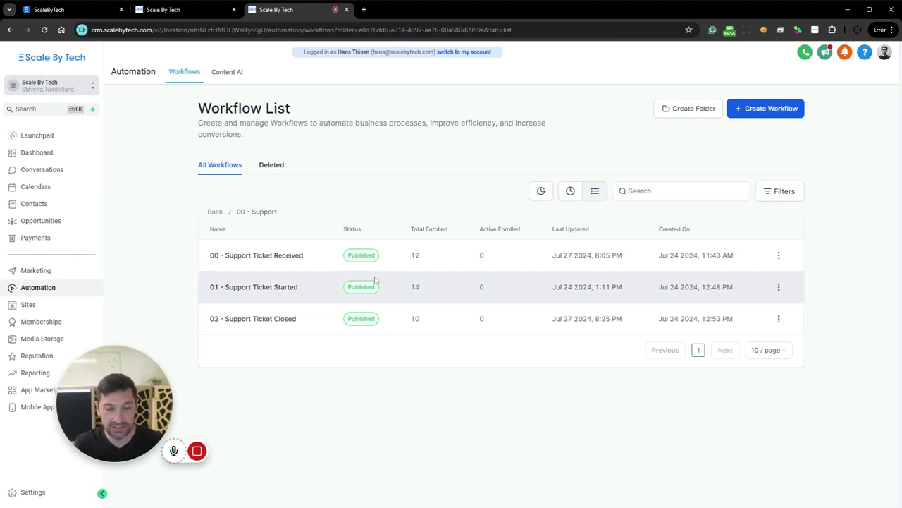
{"action": "key", "text": "ctrl+shift+Tab"}
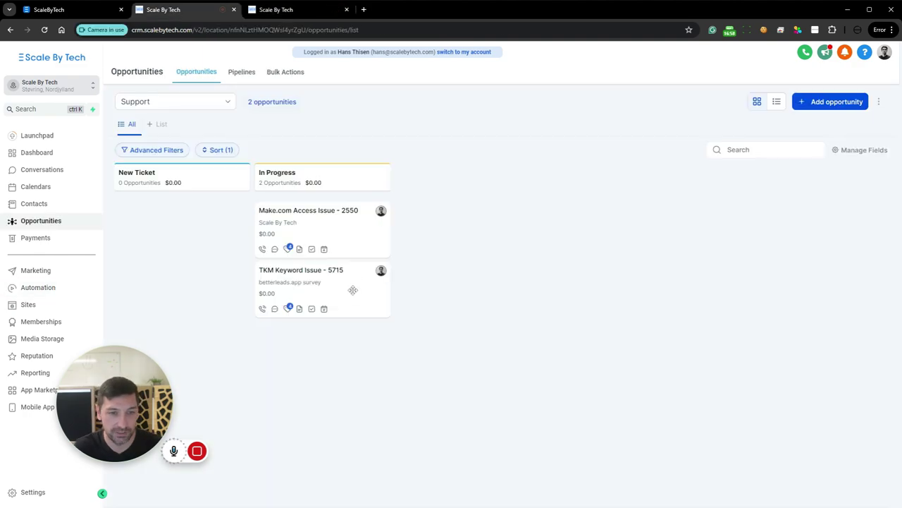
Step: Open the contact record of the TKM Keyword Issue - 5715 ticket and read the Support Ticket Started email in its conversation
{"action": "left_click", "coordinate": [352, 292]}
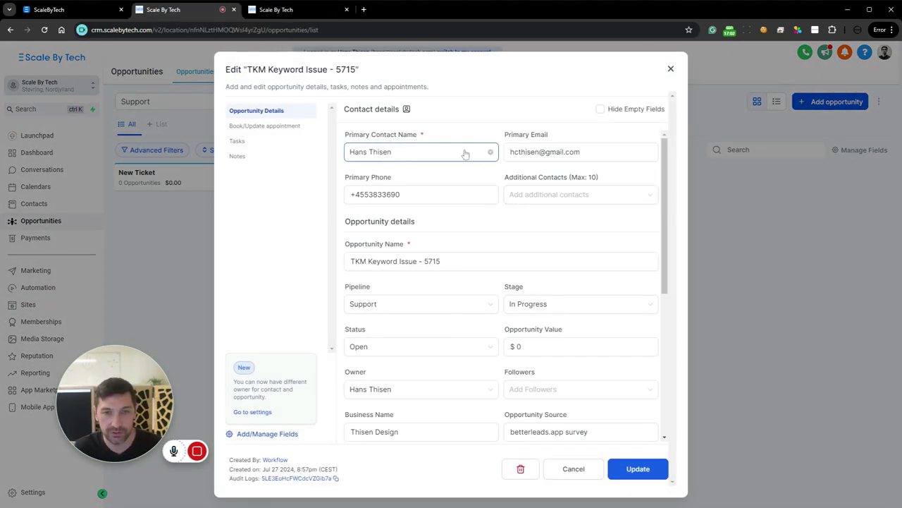
{"action": "left_click", "coordinate": [153, 245]}
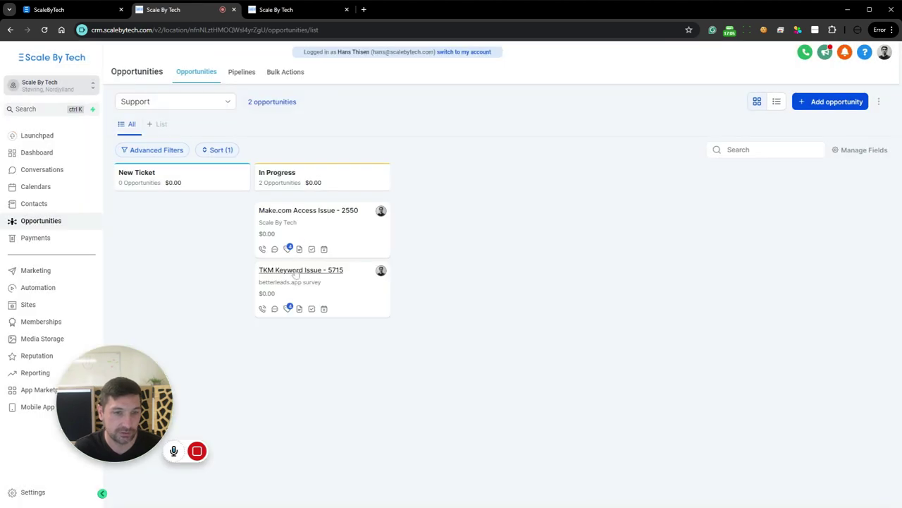
{"action": "left_click", "coordinate": [258, 282]}
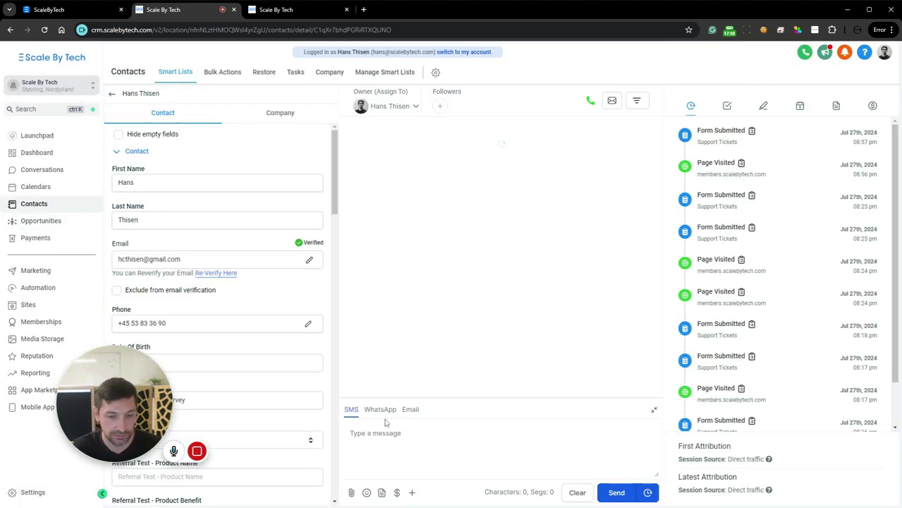
{"action": "left_click", "coordinate": [410, 409]}
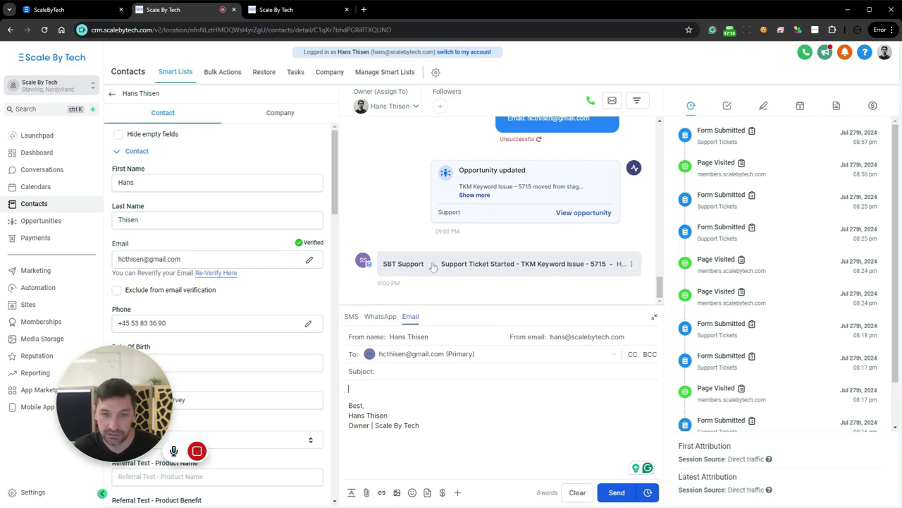
{"action": "left_click", "coordinate": [589, 267]}
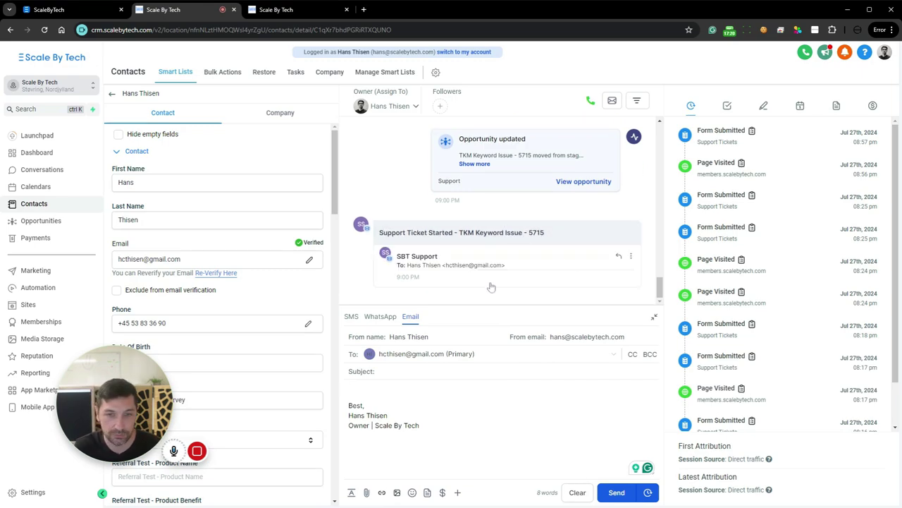
{"action": "left_click", "coordinate": [466, 243]}
{"action": "scroll", "coordinate": [493, 225], "scroll_direction": "up", "scroll_amount": 2}
{"action": "scroll", "coordinate": [492, 204], "scroll_direction": "down", "scroll_amount": 1}
{"action": "scroll", "coordinate": [606, 184], "scroll_direction": "up", "scroll_amount": 1}
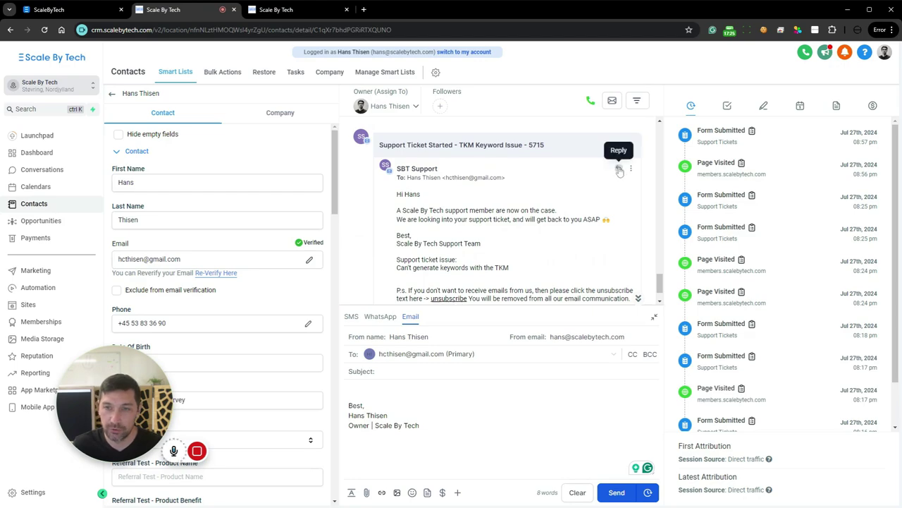
Step: Start a reply to the Support Ticket Started email with "Hi" and the placeholder text "asdfadsf", without sending it
{"action": "left_click", "coordinate": [619, 171]}
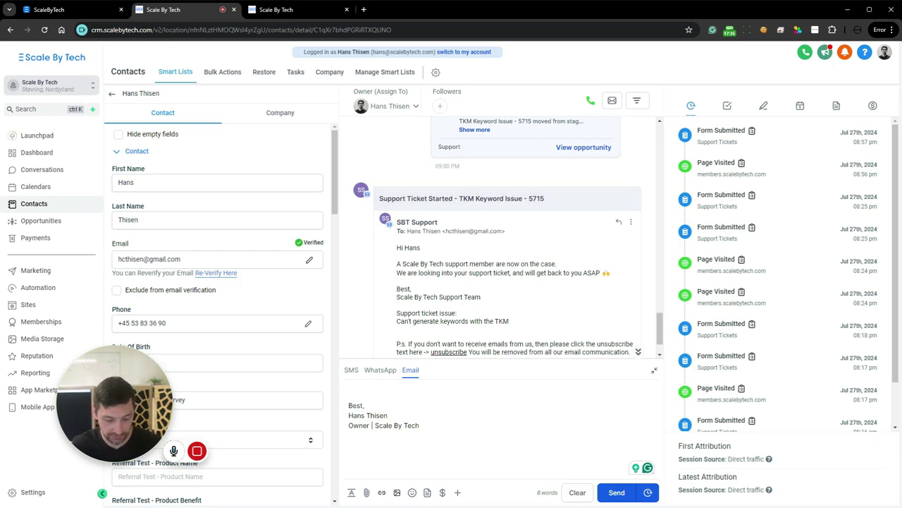
{"action": "type", "text": "Hi"}
{"action": "key", "text": "Return"}
{"action": "key", "text": "Return"}
{"action": "type", "text": "asdfadsf"}
Step: Leave the contact record for the opportunities page and switch to the workflow list of the 00 - Support folder
{"action": "key", "text": "alt+Left"}
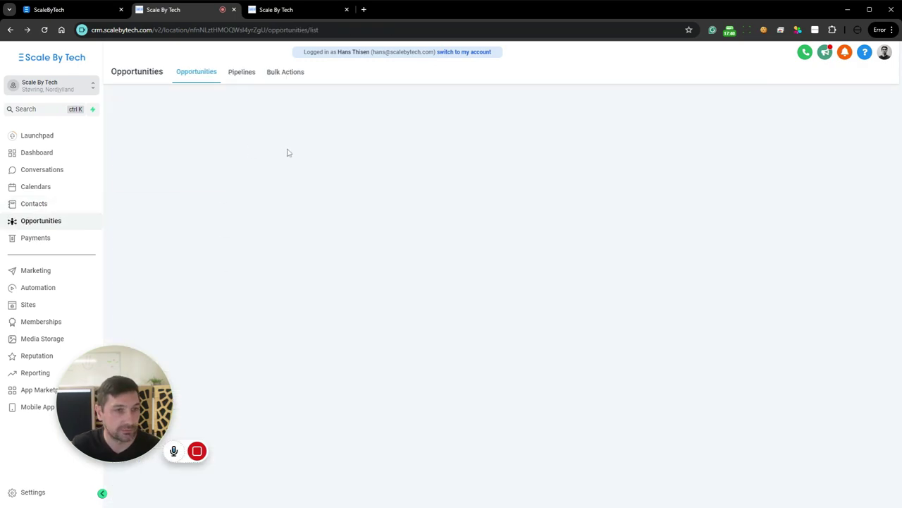
{"action": "left_click", "coordinate": [285, 9]}
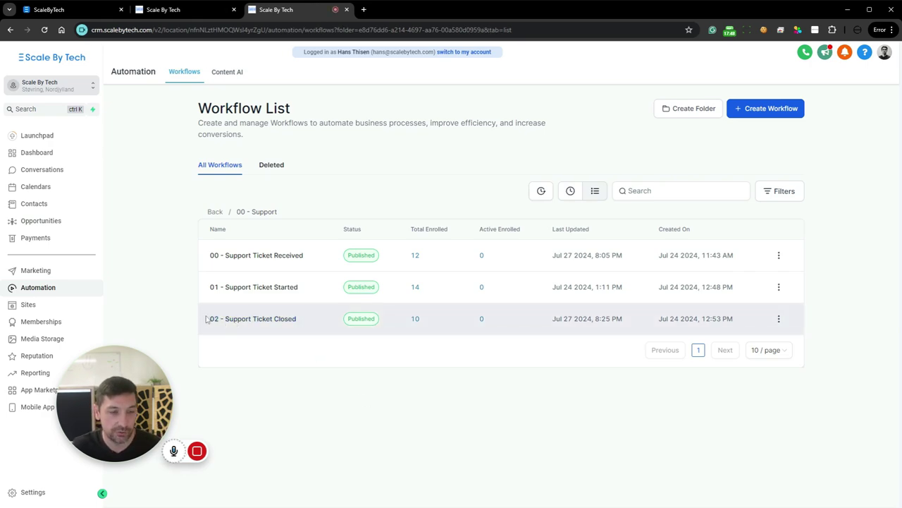
Step: Switch to the Support pipeline and mark the Make.com Access Issue - 2550 ticket as won
{"action": "left_click", "coordinate": [262, 319]}
{"action": "left_click", "coordinate": [207, 13]}
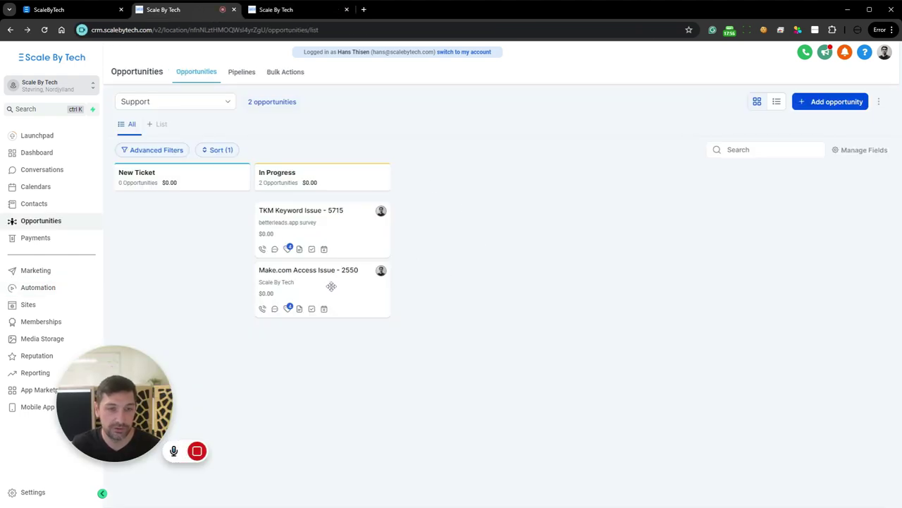
{"action": "left_click_drag", "start_coordinate": [330, 287], "coordinate": [784, 476]}
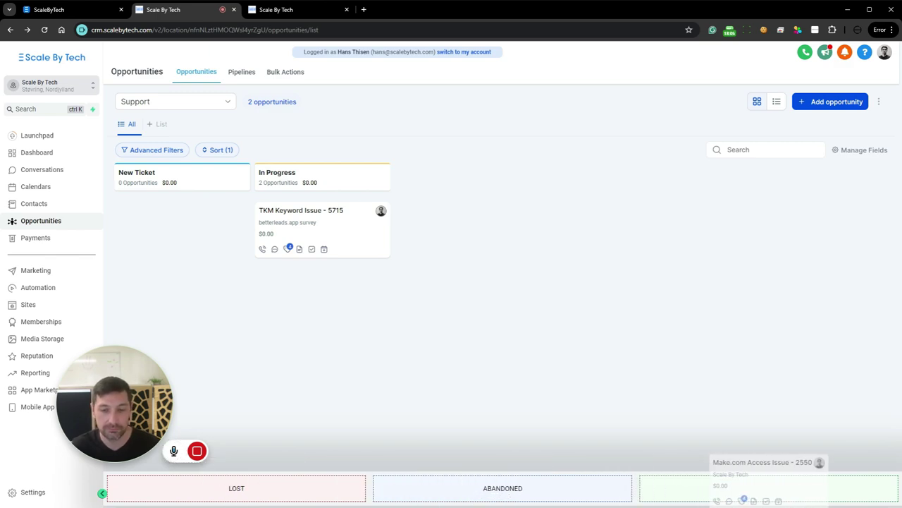
{"action": "left_click_drag", "start_coordinate": [784, 476], "coordinate": [784, 476]}
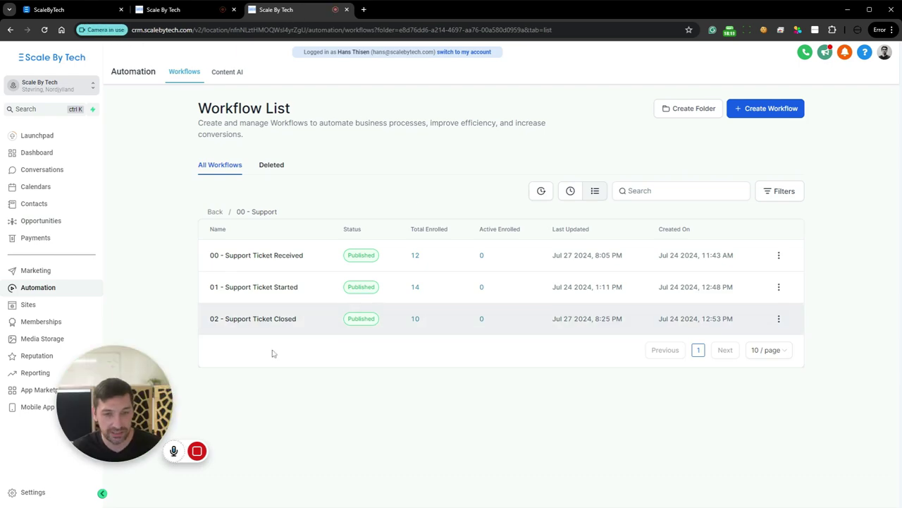
Step: Open the 02 - Support Ticket Closed workflow and search the available new triggers for "op"
{"action": "left_click", "coordinate": [250, 321]}
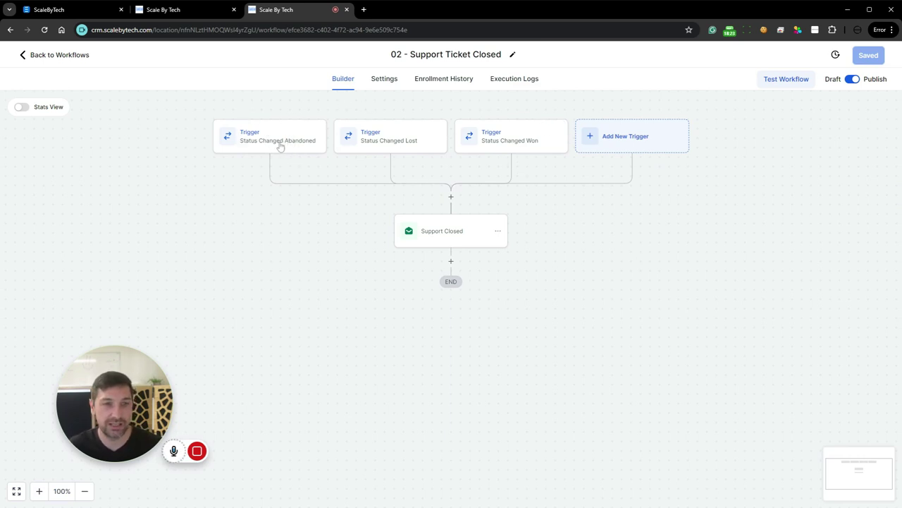
{"action": "left_click", "coordinate": [664, 137]}
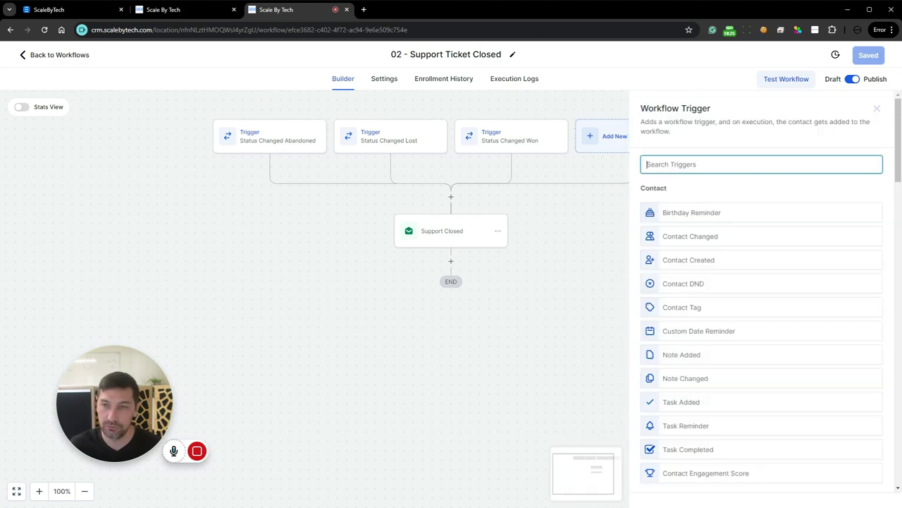
{"action": "type", "text": "op"}
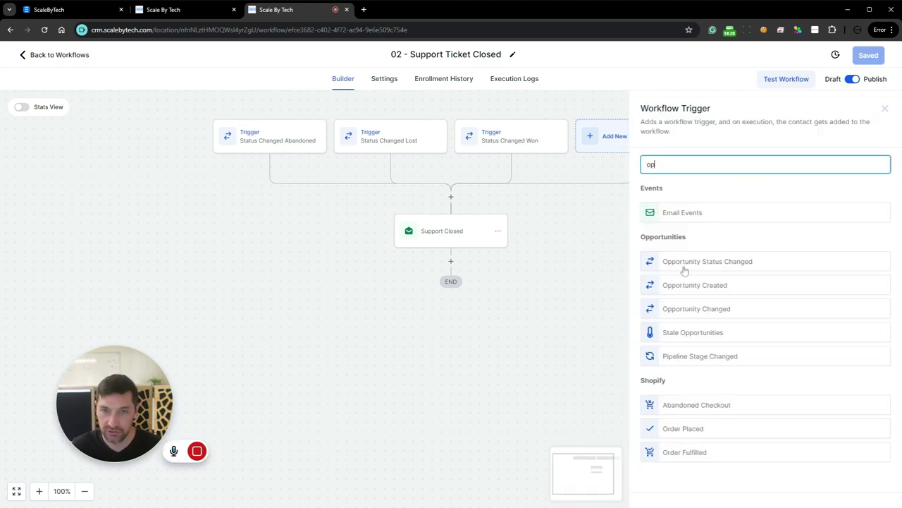
Step: Review the pipeline and status filters of the Status Changed Abandoned, Lost and Won triggers without changing them
{"action": "left_click", "coordinate": [277, 143]}
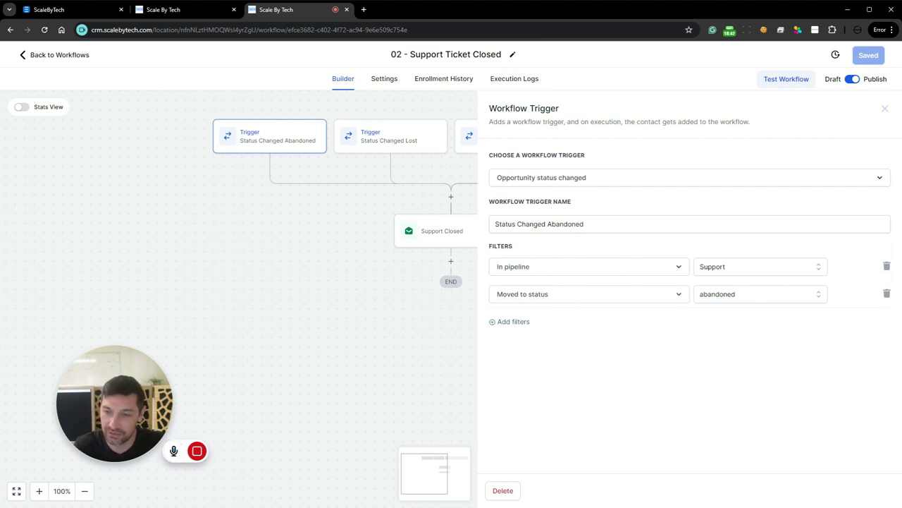
{"action": "left_click", "coordinate": [403, 143]}
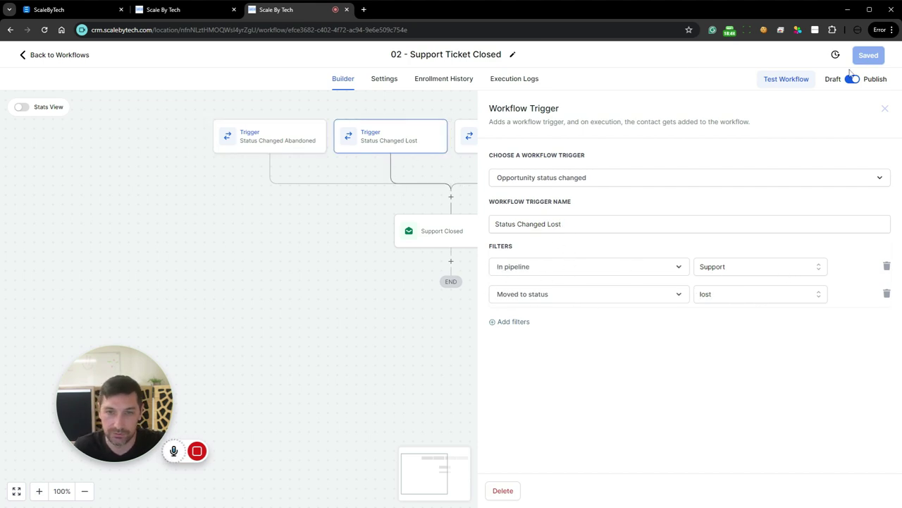
{"action": "scroll", "coordinate": [394, 212], "scroll_direction": "right", "scroll_amount": 3}
{"action": "left_click", "coordinate": [344, 134]}
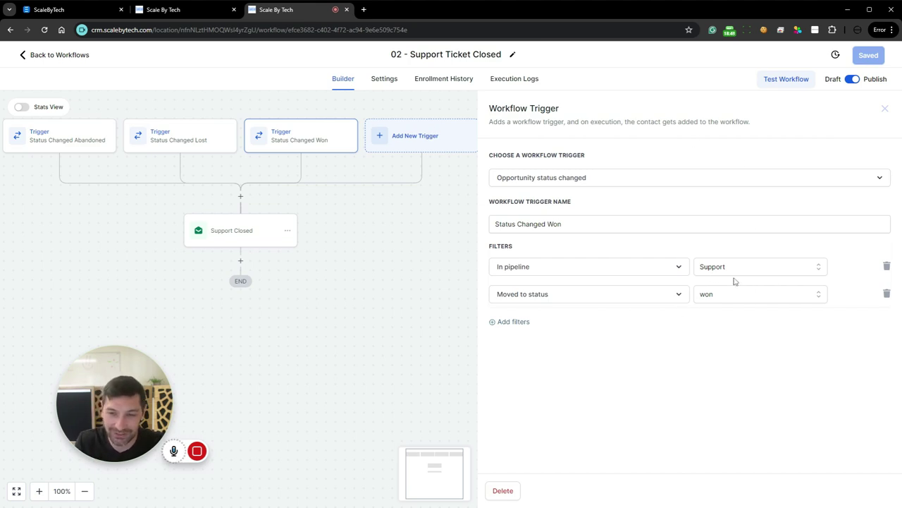
{"action": "left_click", "coordinate": [793, 297]}
{"action": "left_click", "coordinate": [631, 356]}
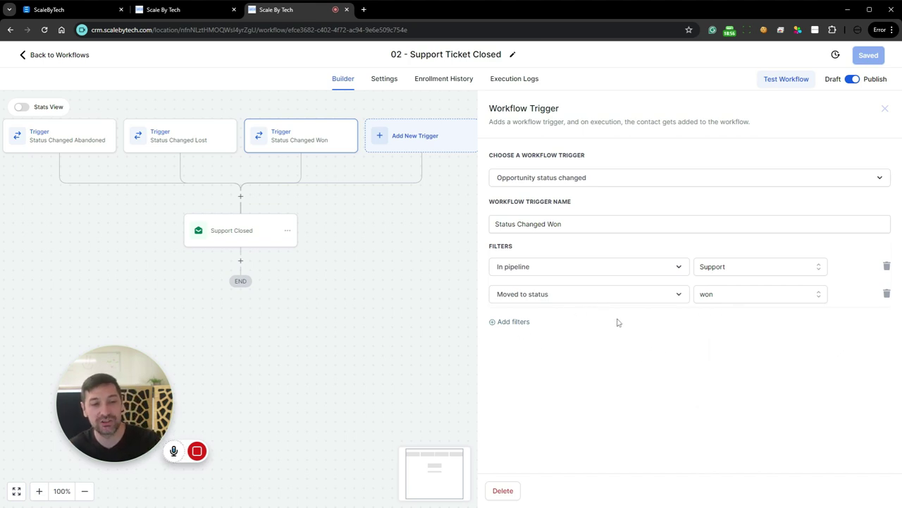
{"action": "left_click", "coordinate": [885, 108]}
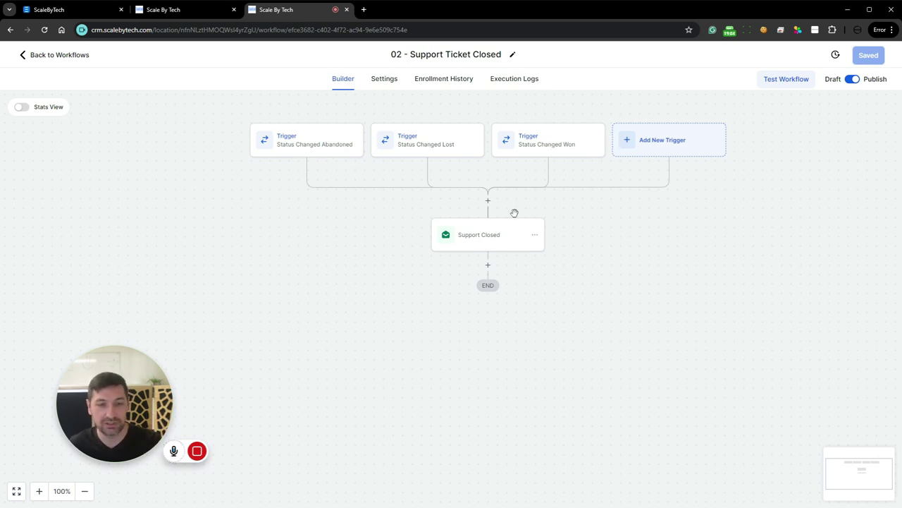
Step: Open the Support Closed email action and examine its sender name, sender email and subject line
{"action": "left_click", "coordinate": [492, 244]}
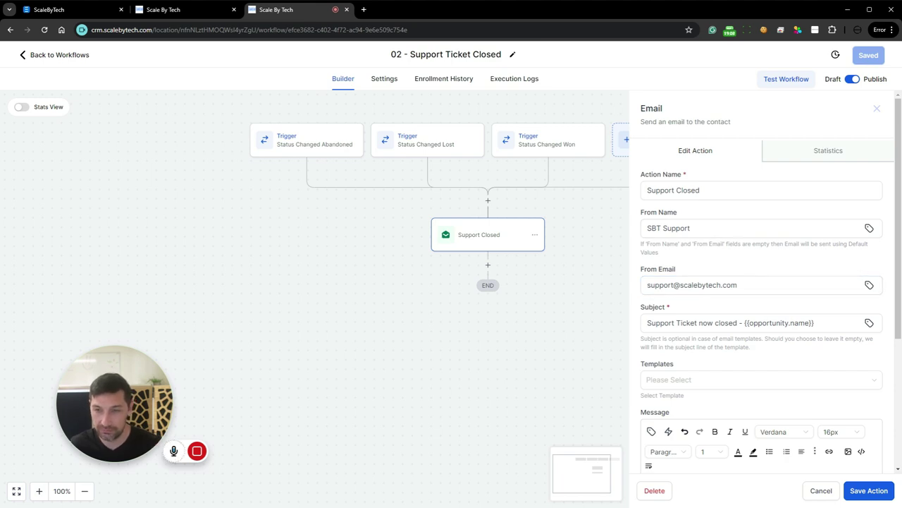
{"action": "left_click_drag", "start_coordinate": [643, 323], "coordinate": [739, 323]}
{"action": "left_click_drag", "start_coordinate": [814, 322], "coordinate": [745, 323]}
{"action": "left_click_drag", "start_coordinate": [695, 228], "coordinate": [638, 227]}
{"action": "left_click_drag", "start_coordinate": [738, 284], "coordinate": [641, 286]}
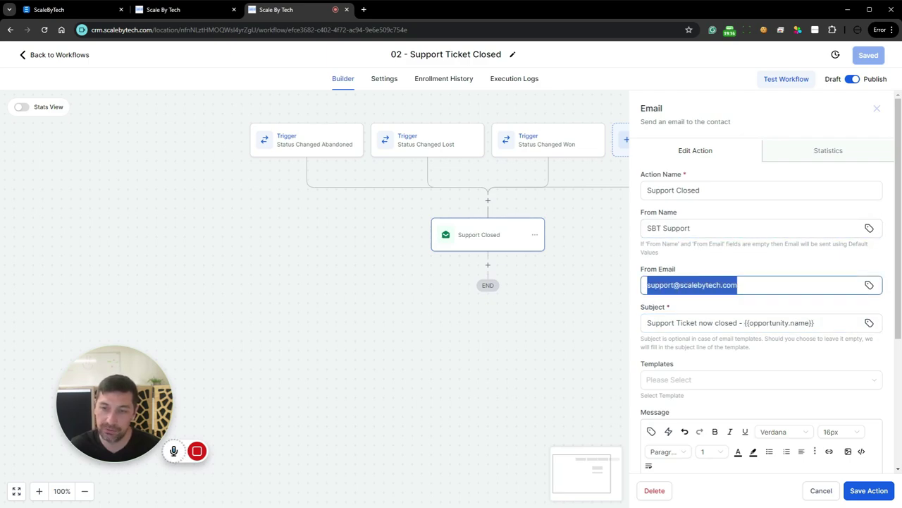
{"action": "left_click", "coordinate": [764, 253]}
{"action": "scroll", "coordinate": [790, 288], "scroll_direction": "down", "scroll_amount": 5}
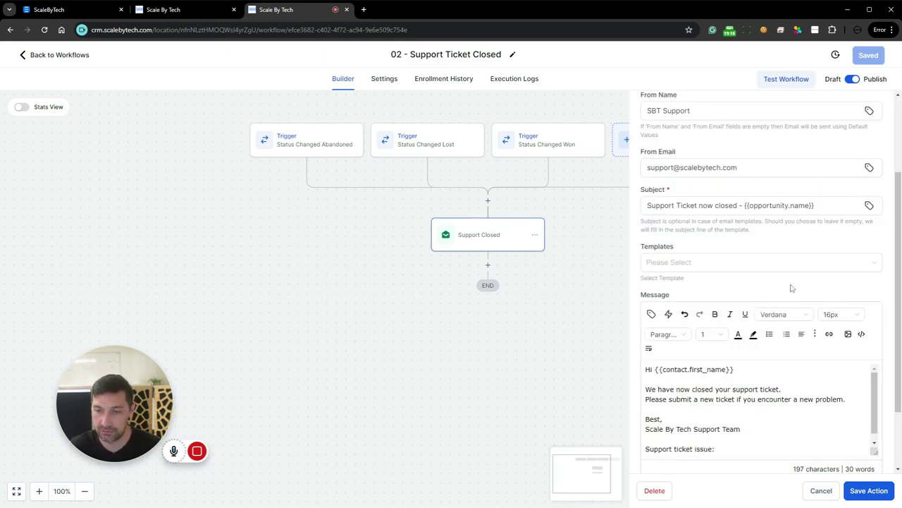
{"action": "scroll", "coordinate": [761, 339], "scroll_direction": "up", "scroll_amount": 1}
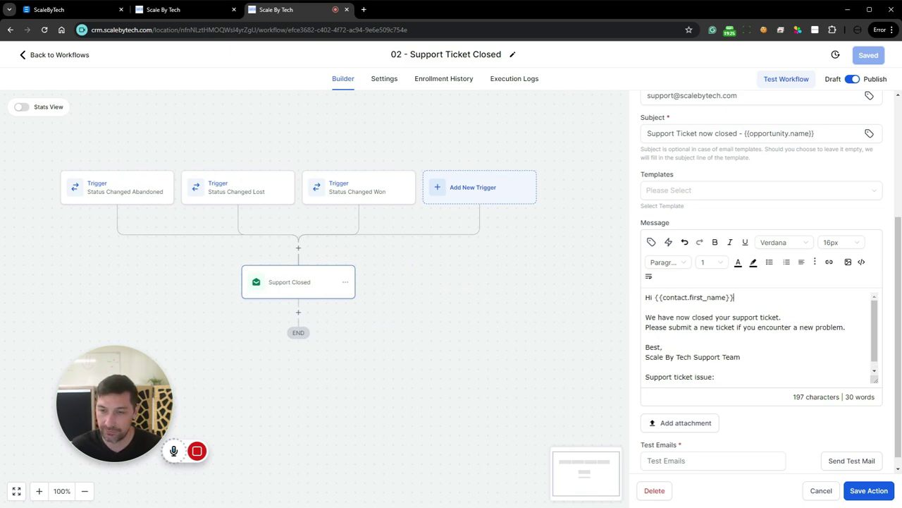
Step: Read through the Support Closed email message and its opportunity problem placeholder, save the action and return to the workflow list
{"action": "left_click_drag", "start_coordinate": [645, 316], "coordinate": [781, 318]}
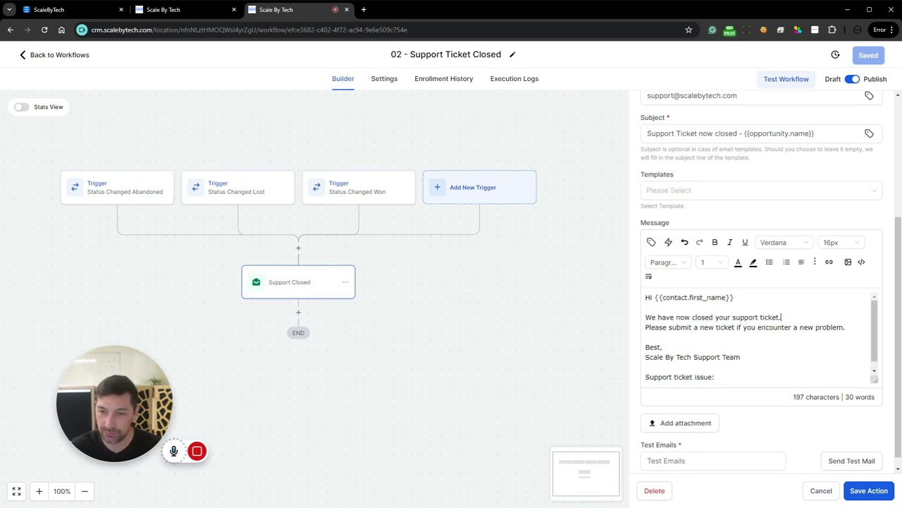
{"action": "left_click_drag", "start_coordinate": [645, 327], "coordinate": [799, 327]}
{"action": "left_click", "coordinate": [799, 327]}
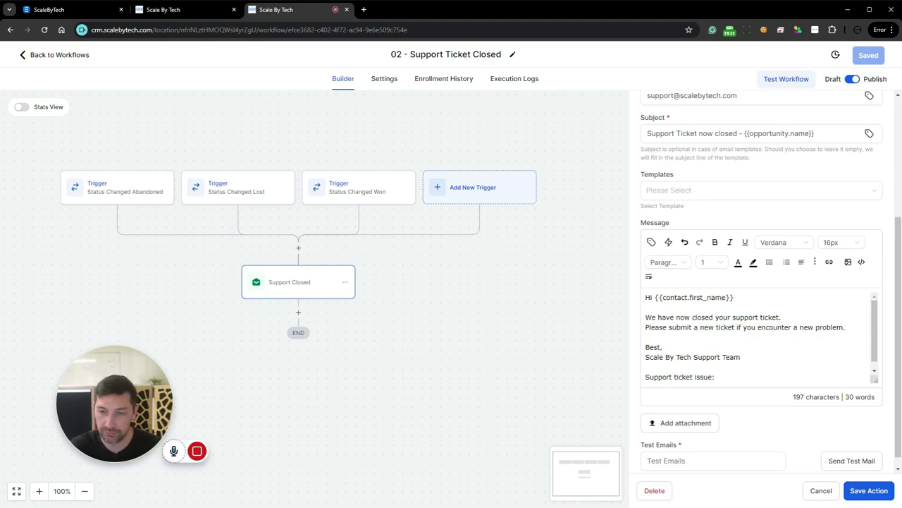
{"action": "scroll", "coordinate": [761, 338], "scroll_direction": "down", "scroll_amount": 1}
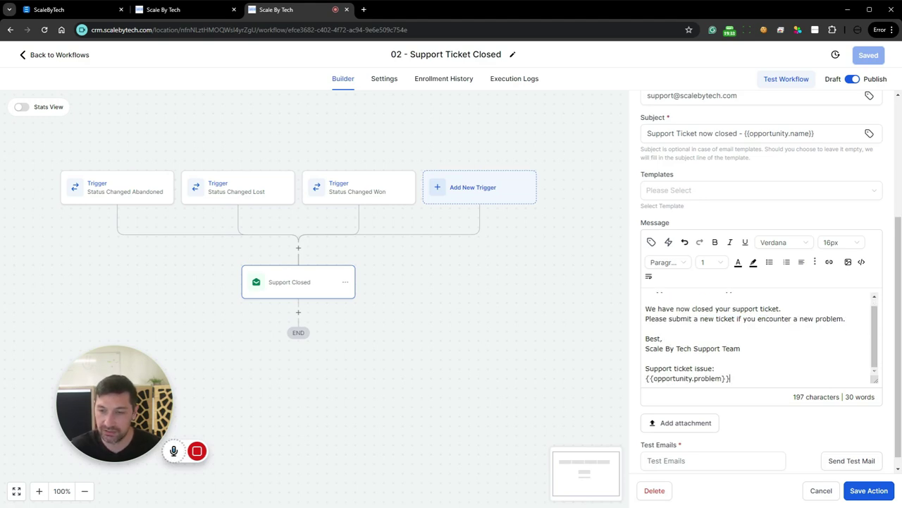
{"action": "left_click_drag", "start_coordinate": [729, 379], "coordinate": [638, 371]}
{"action": "left_click_drag", "start_coordinate": [730, 379], "coordinate": [645, 380]}
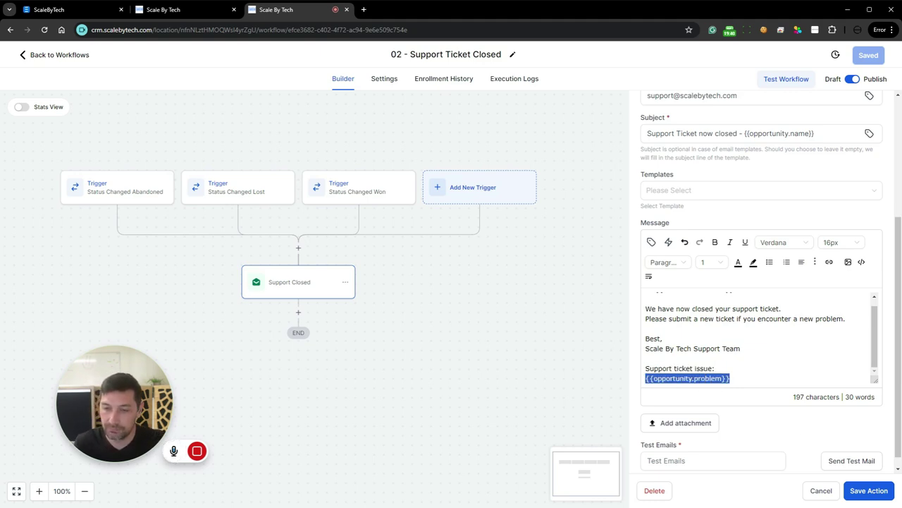
{"action": "left_click_drag", "start_coordinate": [649, 368], "coordinate": [704, 368]}
{"action": "left_click", "coordinate": [715, 368]}
{"action": "left_click", "coordinate": [881, 496]}
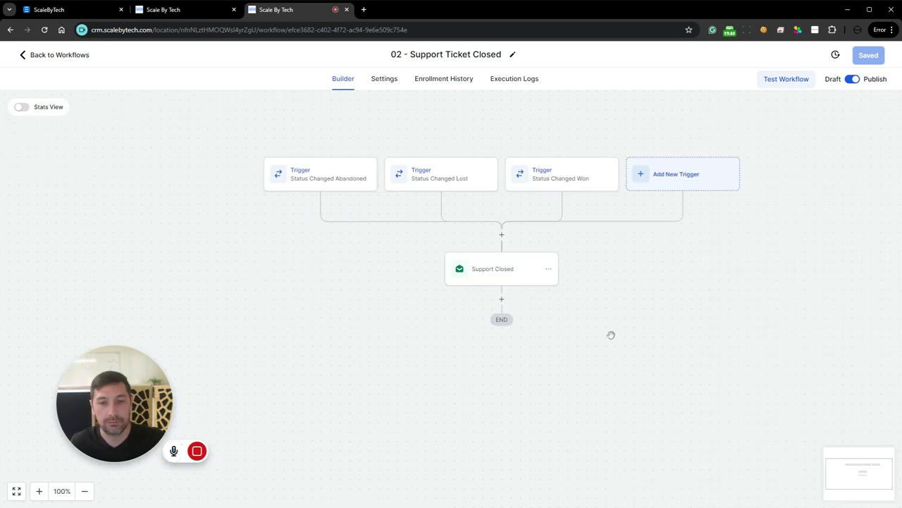
{"action": "left_click", "coordinate": [29, 56]}
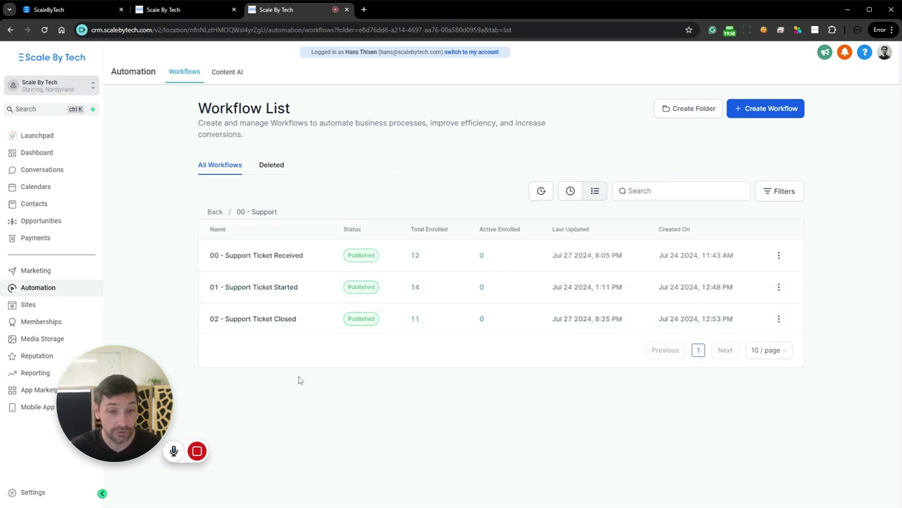
Step: Open the Business Profile settings and examine the Allow Duplicate Opportunity option in the General section
{"action": "mouse_move", "coordinate": [149, 373]}
{"action": "left_click_drag", "start_coordinate": [149, 374], "coordinate": [196, 371]}
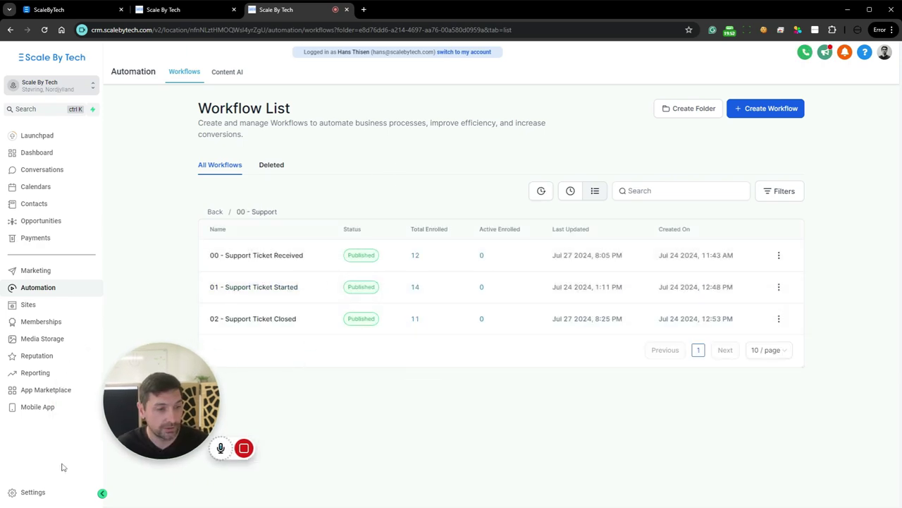
{"action": "left_click", "coordinate": [34, 493]}
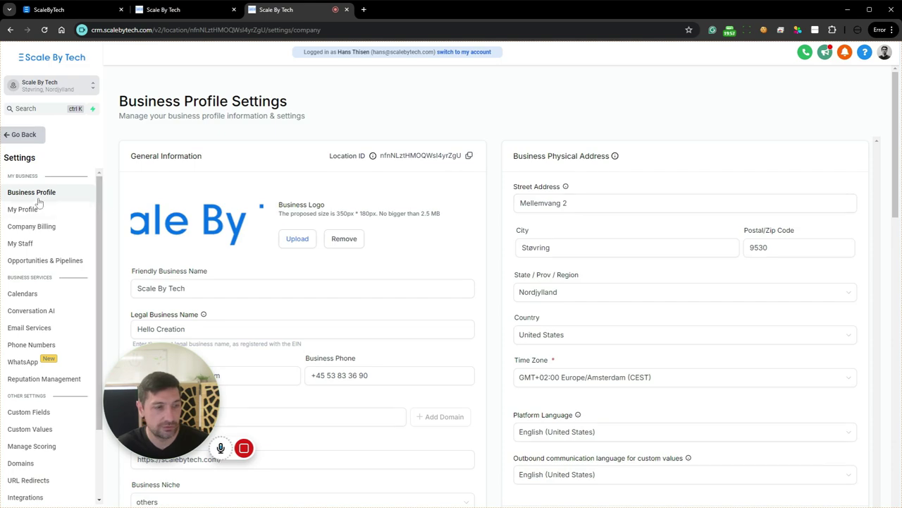
{"action": "left_click", "coordinate": [180, 12]}
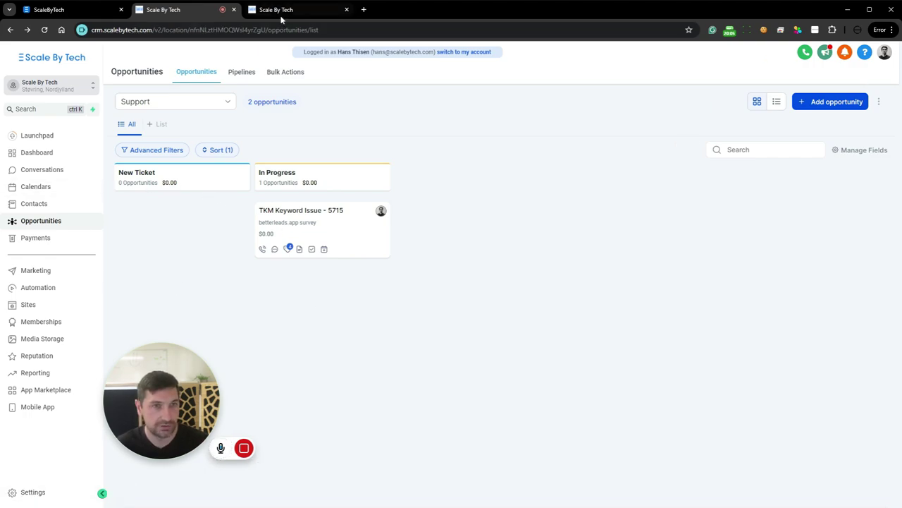
{"action": "left_click", "coordinate": [33, 493]}
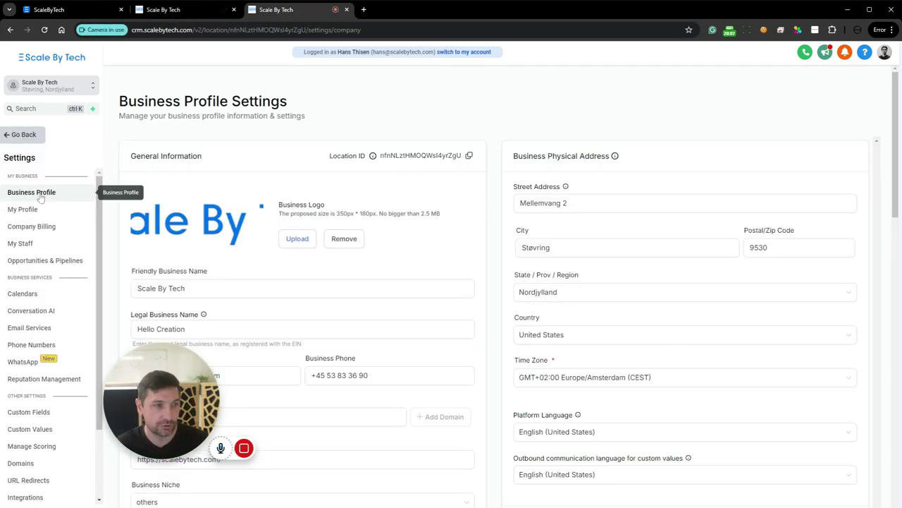
{"action": "scroll", "coordinate": [633, 220], "scroll_direction": "down", "scroll_amount": 3}
{"action": "scroll", "coordinate": [633, 220], "scroll_direction": "down", "scroll_amount": 5}
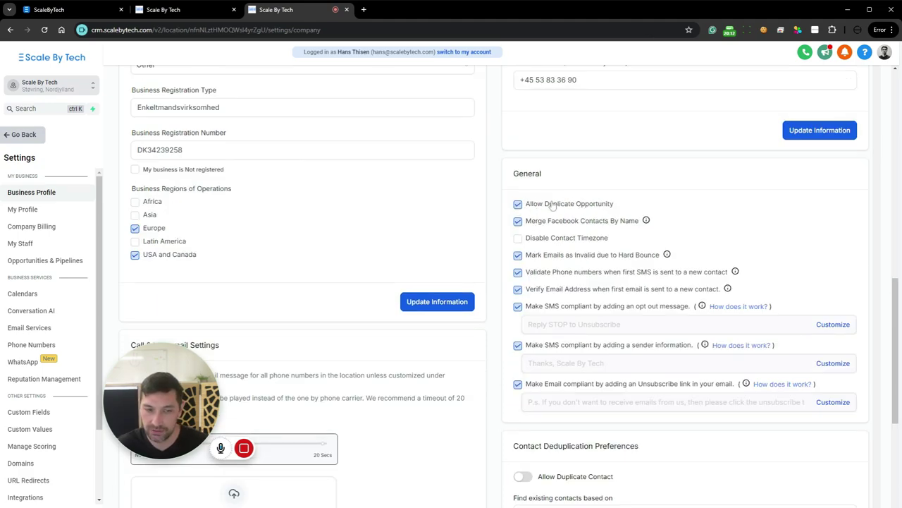
{"action": "scroll", "coordinate": [606, 219], "scroll_direction": "up", "scroll_amount": 8}
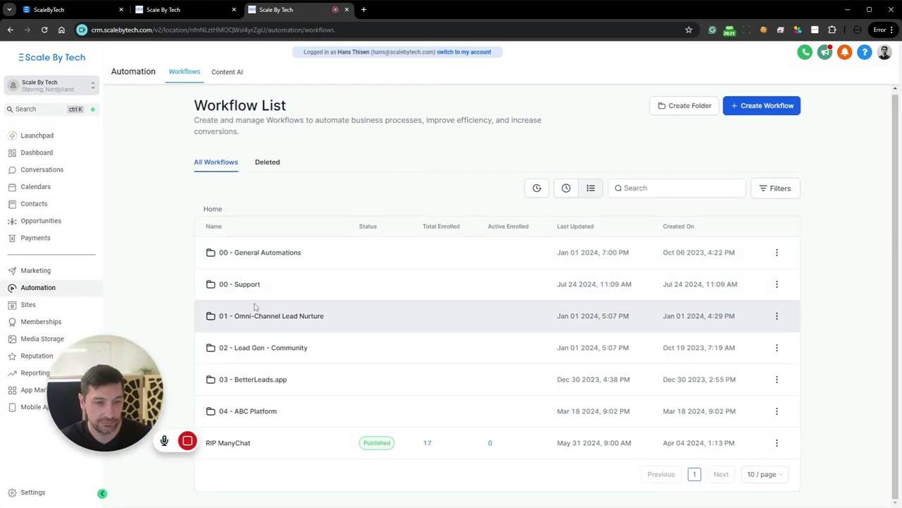
Step: Open the 00 - Support Ticket Received workflow and check the Allow Duplicate Opportunities setting of its Create Or Update Opportunity action
{"action": "left_click", "coordinate": [252, 285]}
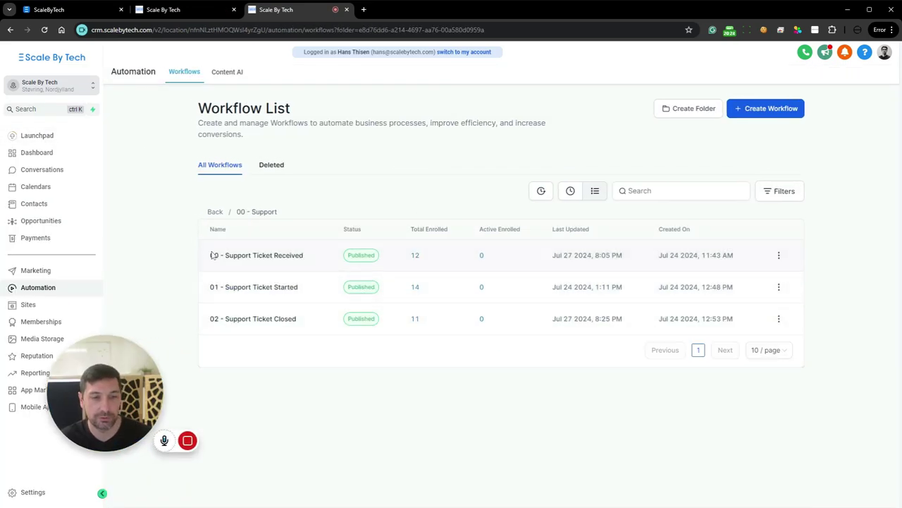
{"action": "left_click", "coordinate": [252, 256]}
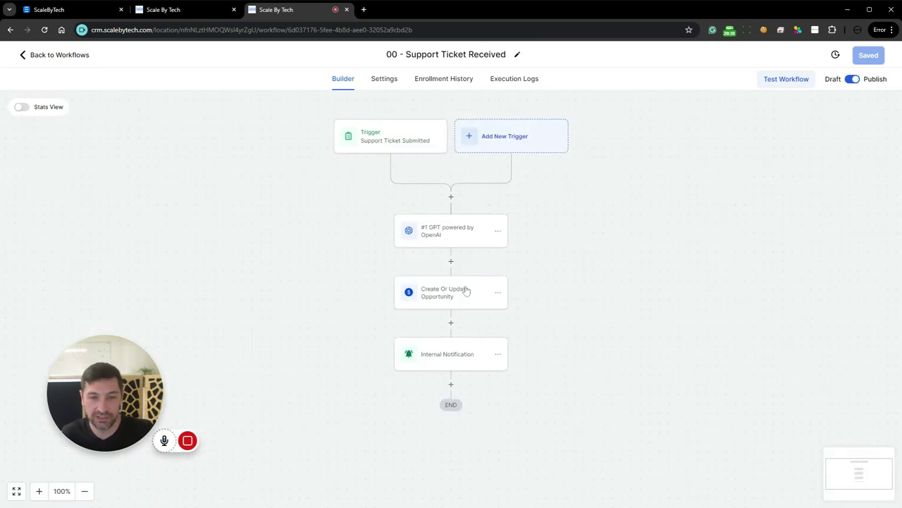
{"action": "left_click", "coordinate": [465, 290]}
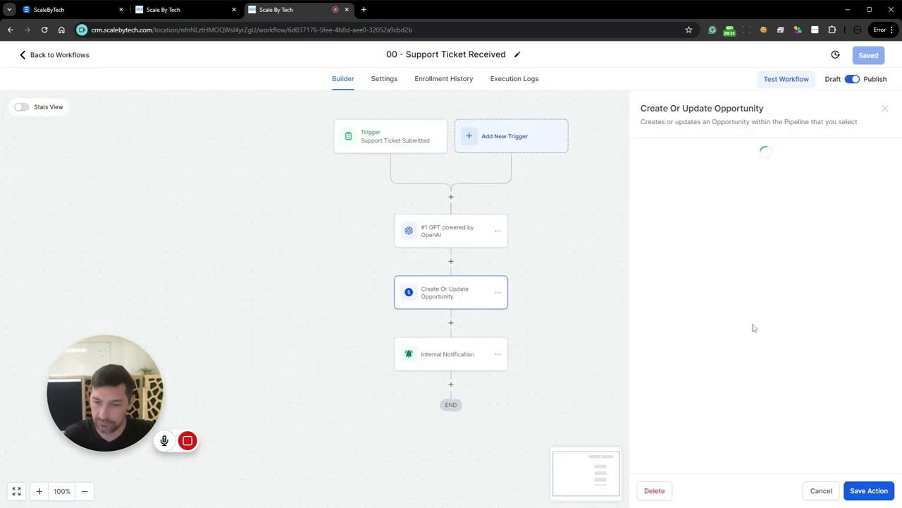
{"action": "left_click_drag", "start_coordinate": [622, 458], "coordinate": [734, 462]}
{"action": "left_click", "coordinate": [738, 461]}
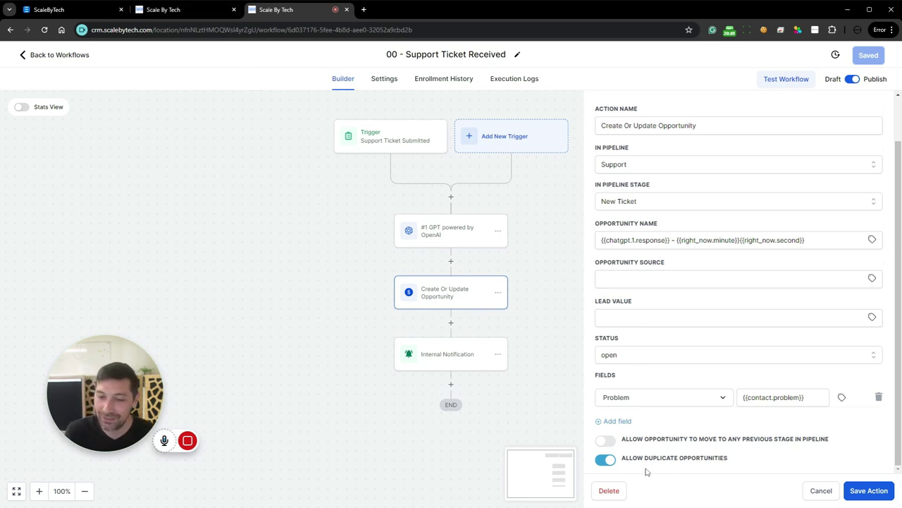
{"action": "left_click_drag", "start_coordinate": [630, 461], "coordinate": [728, 463]}
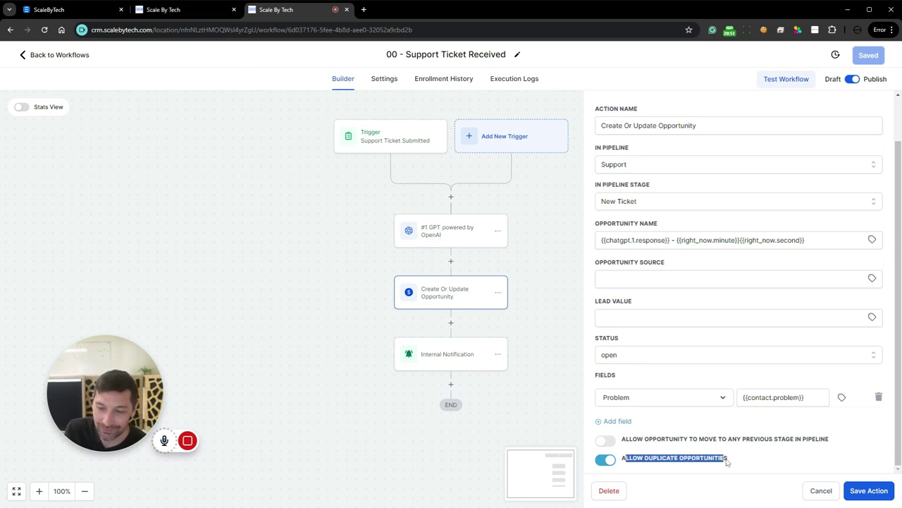
{"action": "left_click", "coordinate": [724, 452]}
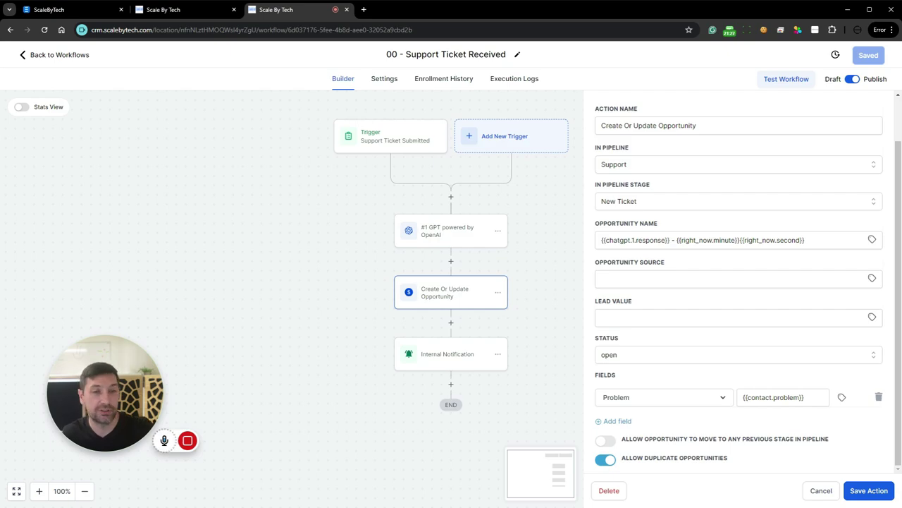
Step: Switch to the ScaleByTech members site and open its course overview
{"action": "left_click", "coordinate": [74, 16]}
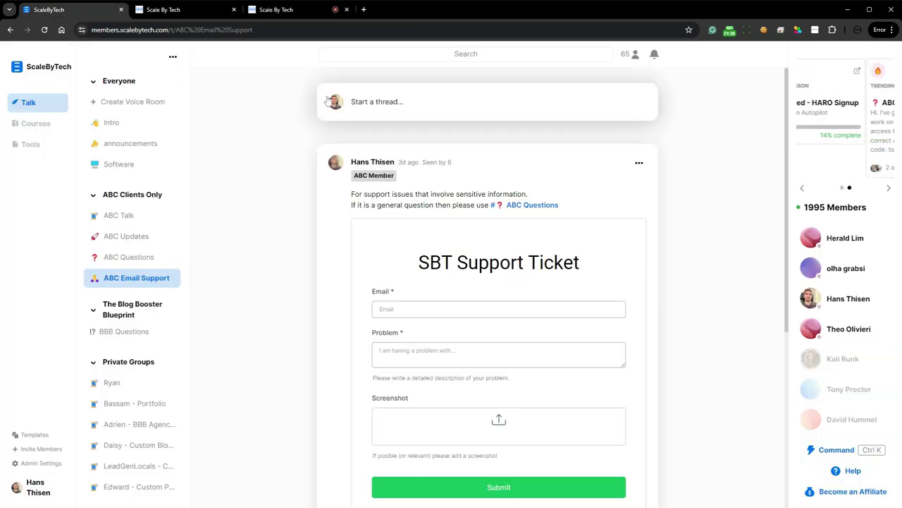
{"action": "left_click", "coordinate": [22, 124]}
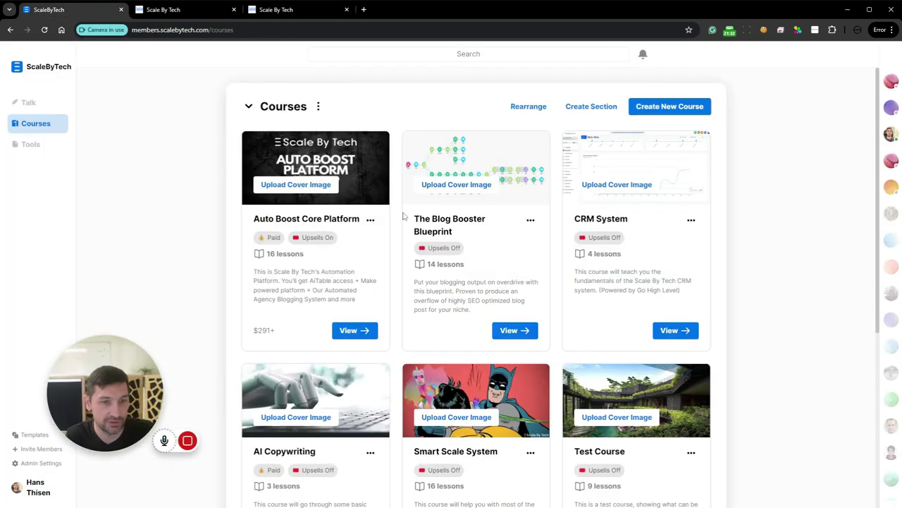
Step: Open The Blog Booster Blueprint course and preview its Make.com lesson as members see it
{"action": "left_click", "coordinate": [462, 225]}
{"action": "scroll", "coordinate": [634, 298], "scroll_direction": "down", "scroll_amount": 5}
{"action": "scroll", "coordinate": [369, 250], "scroll_direction": "down", "scroll_amount": 2}
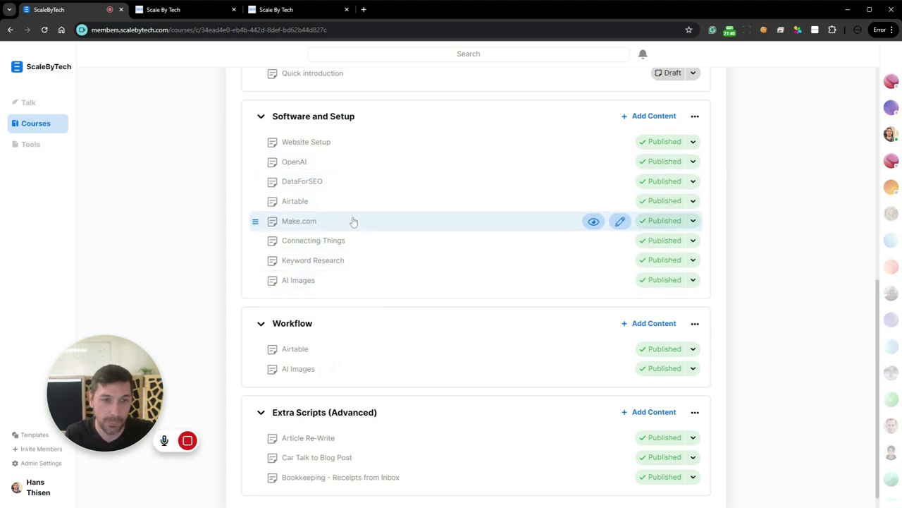
{"action": "left_click", "coordinate": [378, 222]}
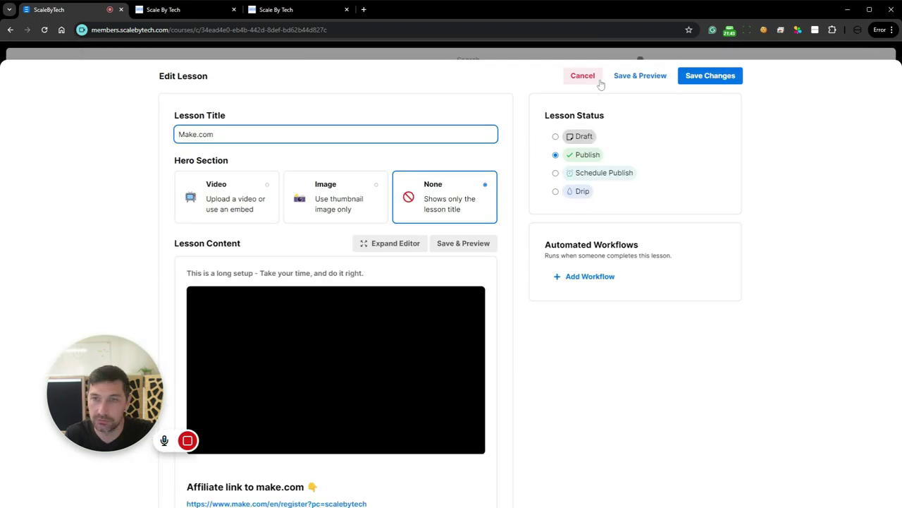
{"action": "left_click", "coordinate": [584, 76]}
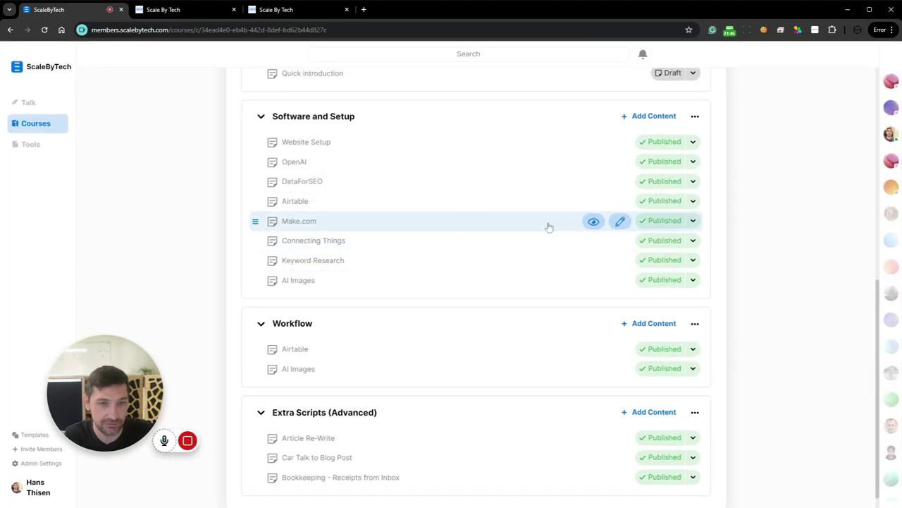
{"action": "left_click", "coordinate": [594, 222]}
Step: Examine the Make.com lesson's downloadable script files, Common error section, automation video and SEO Analysis Setup instructions
{"action": "scroll", "coordinate": [406, 256], "scroll_direction": "down", "scroll_amount": 20}
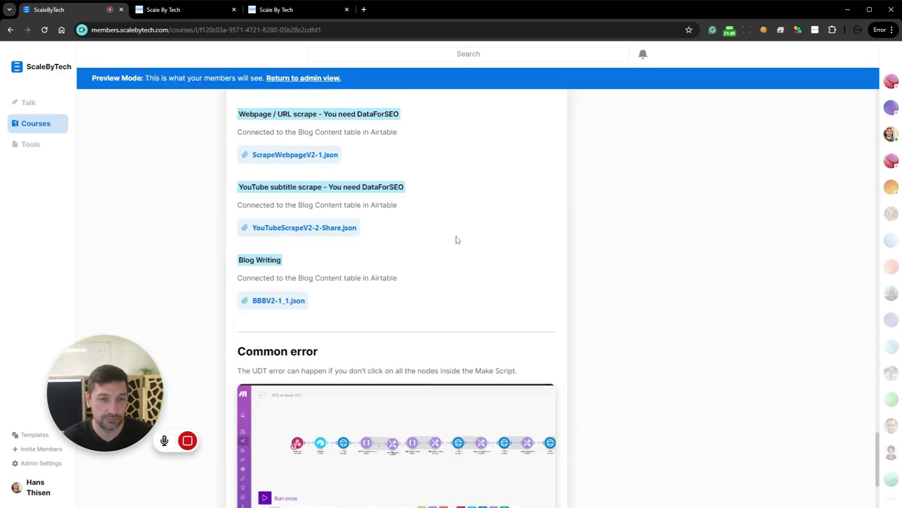
{"action": "scroll", "coordinate": [395, 225], "scroll_direction": "up", "scroll_amount": 3}
{"action": "left_click_drag", "start_coordinate": [237, 198], "coordinate": [445, 343]}
{"action": "scroll", "coordinate": [275, 212], "scroll_direction": "down", "scroll_amount": 3}
{"action": "left_click", "coordinate": [584, 318]}
{"action": "scroll", "coordinate": [584, 319], "scroll_direction": "down", "scroll_amount": 2}
{"action": "scroll", "coordinate": [538, 310], "scroll_direction": "up", "scroll_amount": 6}
{"action": "scroll", "coordinate": [538, 310], "scroll_direction": "up", "scroll_amount": 20}
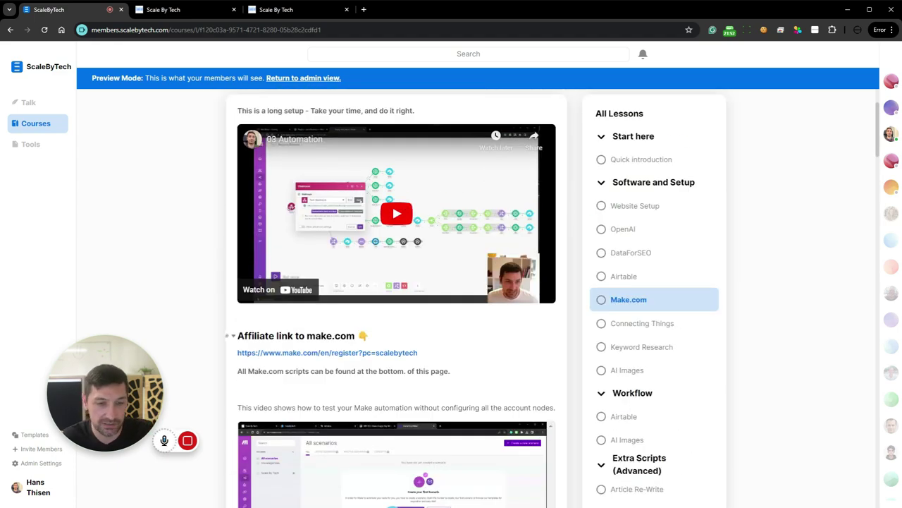
{"action": "scroll", "coordinate": [385, 263], "scroll_direction": "down", "scroll_amount": 7}
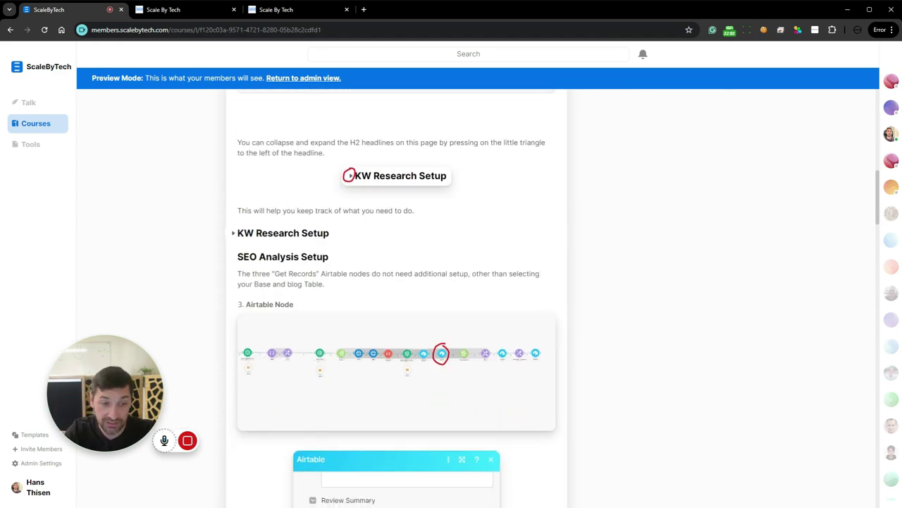
Step: Open the BBB Questions channel in Talk and read through the thread about the WordPress file type error and its replies
{"action": "left_click", "coordinate": [46, 103]}
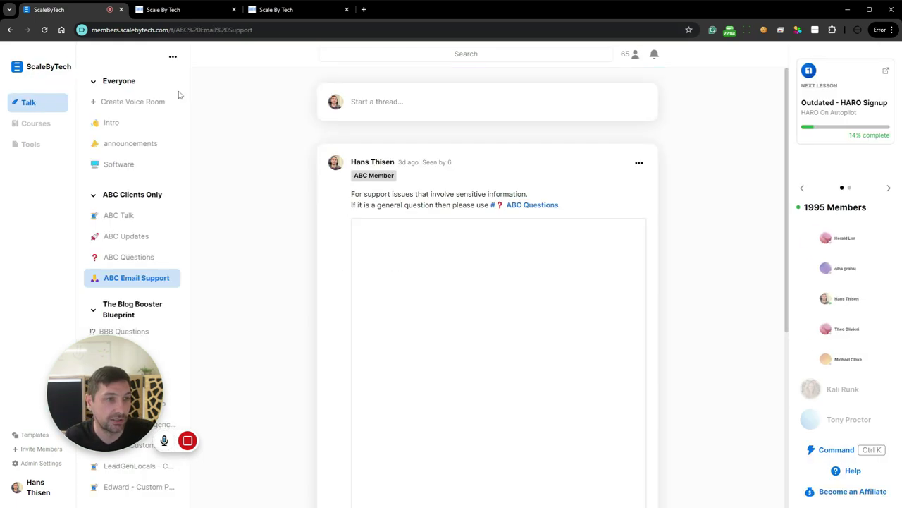
{"action": "scroll", "coordinate": [157, 211], "scroll_direction": "down", "scroll_amount": 1}
{"action": "left_click", "coordinate": [128, 315]}
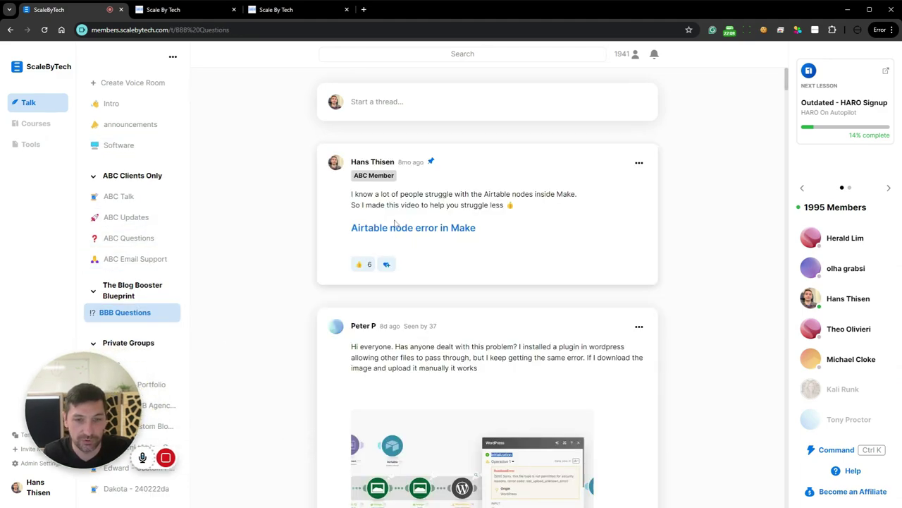
{"action": "scroll", "coordinate": [554, 223], "scroll_direction": "down", "scroll_amount": 3}
{"action": "scroll", "coordinate": [604, 195], "scroll_direction": "down", "scroll_amount": 10}
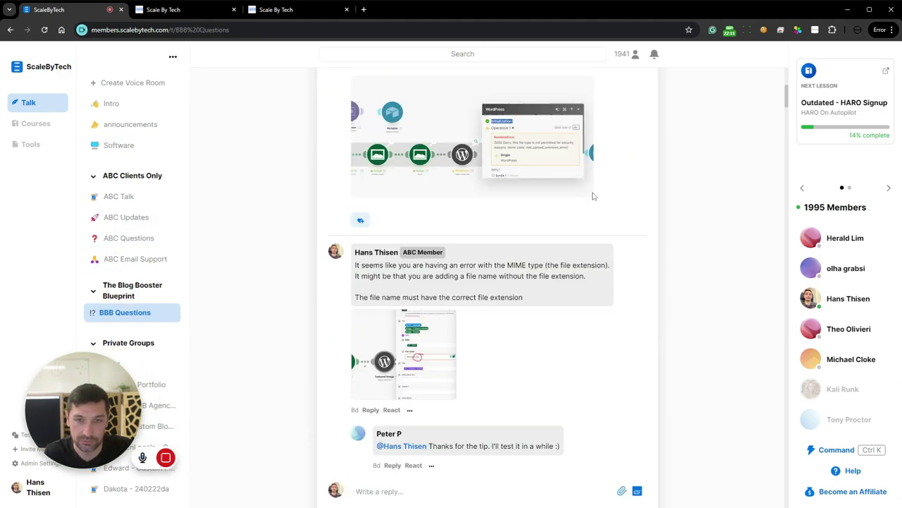
{"action": "scroll", "coordinate": [489, 244], "scroll_direction": "up", "scroll_amount": 10}
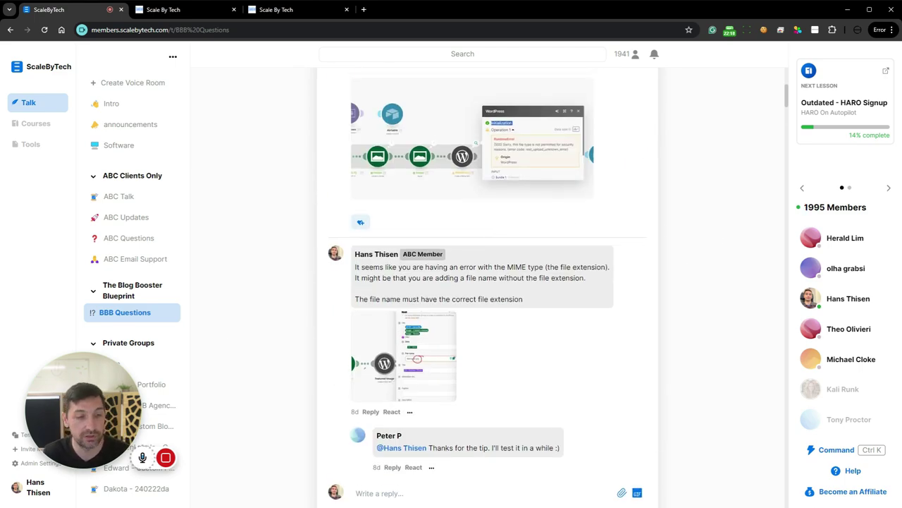
{"action": "scroll", "coordinate": [375, 309], "scroll_direction": "up", "scroll_amount": 5}
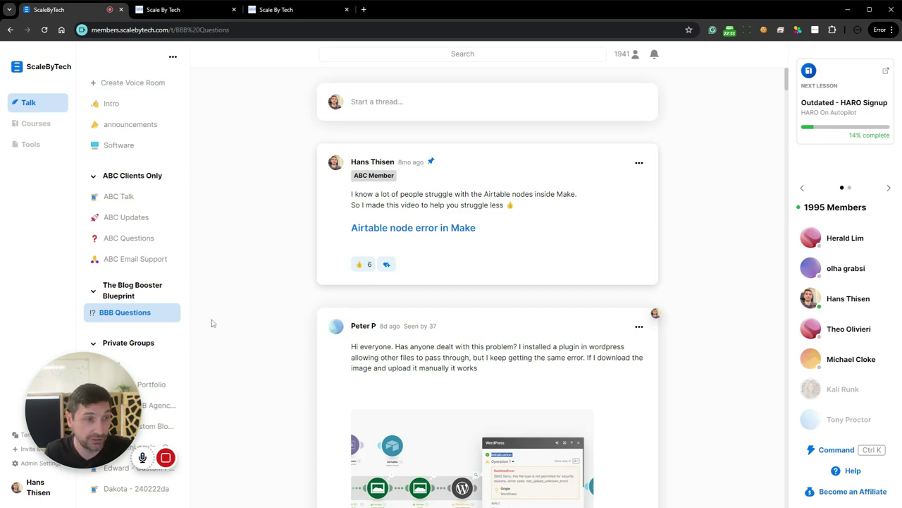
Step: Open the Tools section of the members site to view its document collections, including the Free Script Vault
{"action": "left_click", "coordinate": [31, 145]}
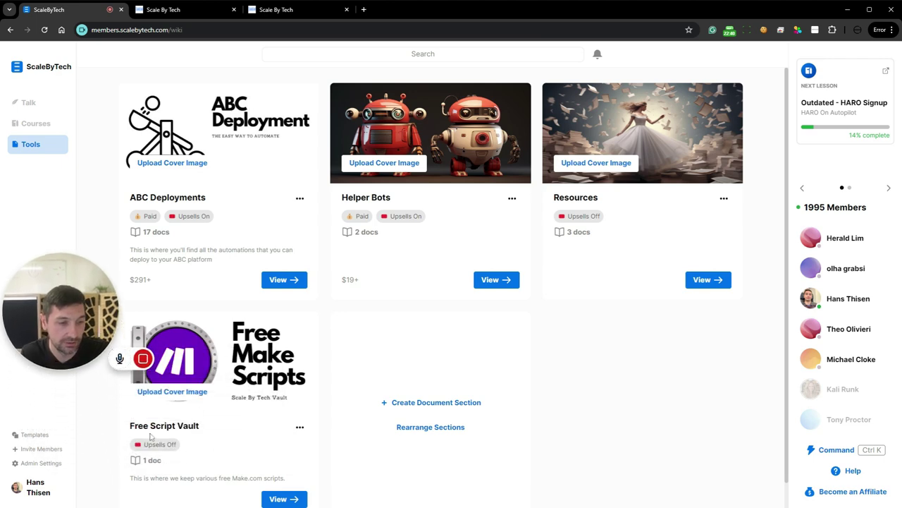
{"action": "left_click_drag", "start_coordinate": [57, 302], "coordinate": [82, 398]}
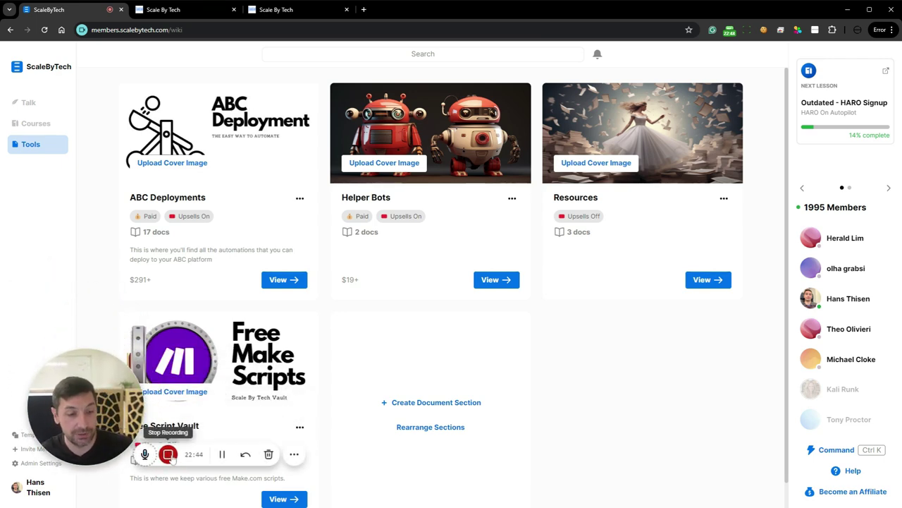